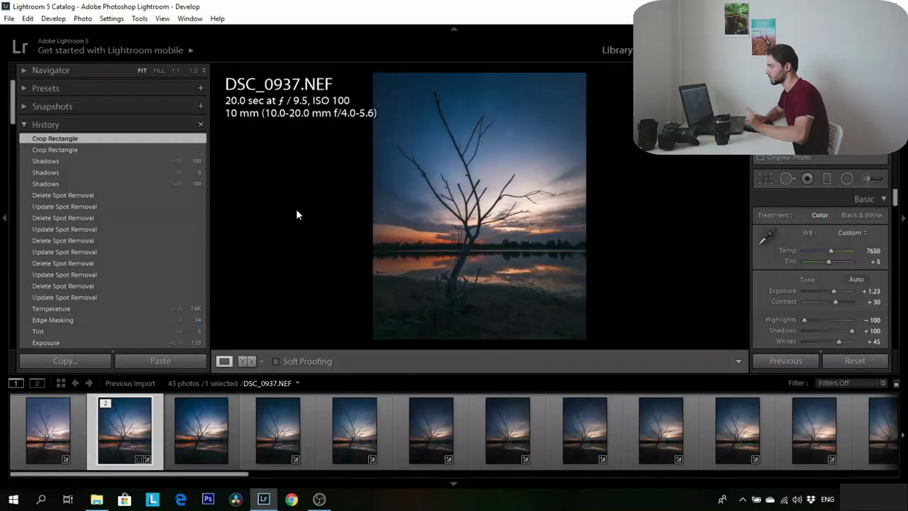
Revert DSC_0937.NEF to its Import history state and create a virtual copy of the unedited photo
{"action": "scroll", "coordinate": [134, 203], "scroll_direction": "down", "scroll_amount": 10}
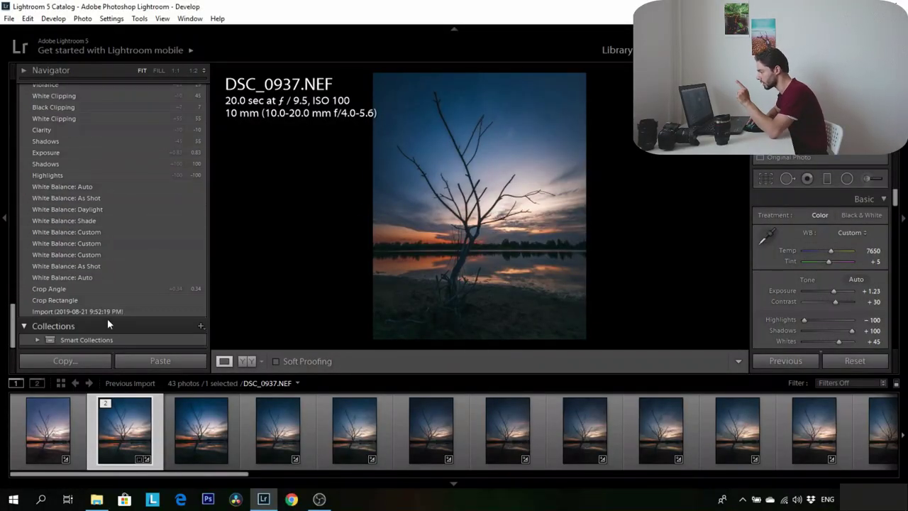
{"action": "left_click", "coordinate": [110, 310]}
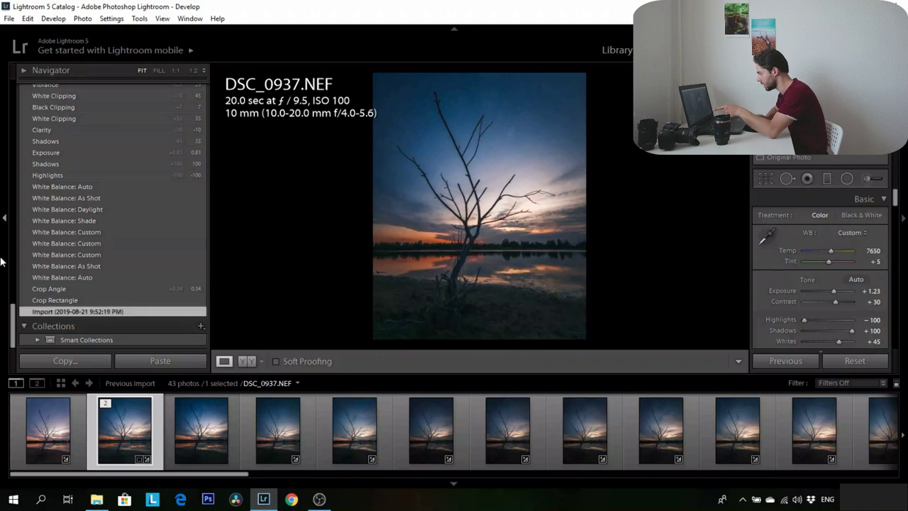
{"action": "right_click", "coordinate": [126, 454]}
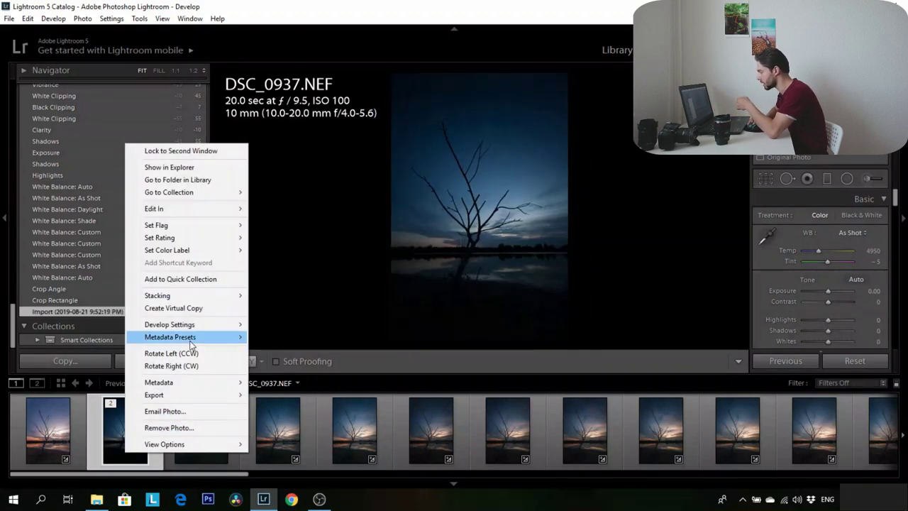
{"action": "left_click", "coordinate": [182, 309]}
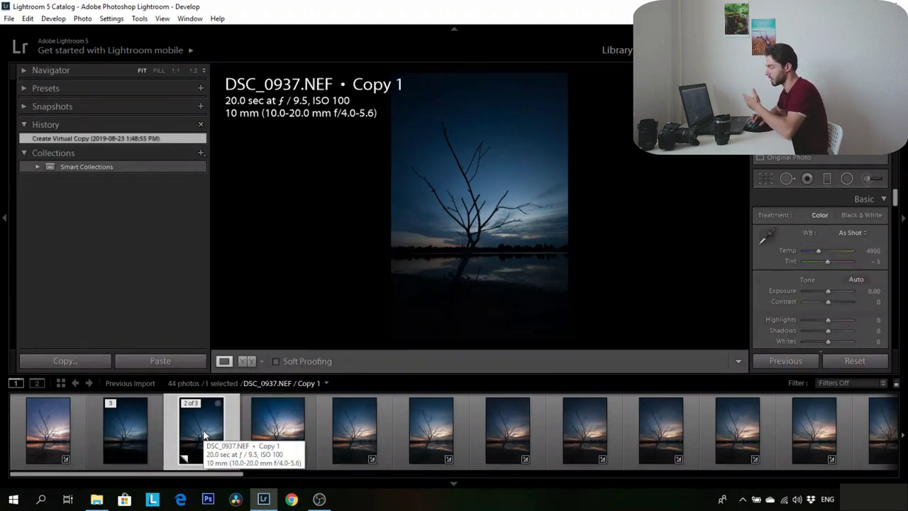
Restore the original DSC_0937.NEF to its latest Crop Rectangle history state, and switch to the virtual copy for editing
{"action": "left_click", "coordinate": [114, 438]}
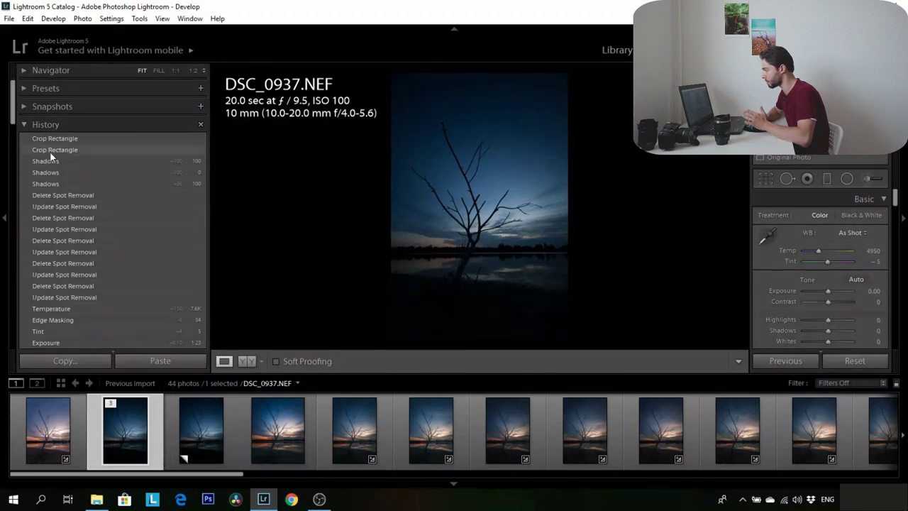
{"action": "left_click", "coordinate": [84, 140]}
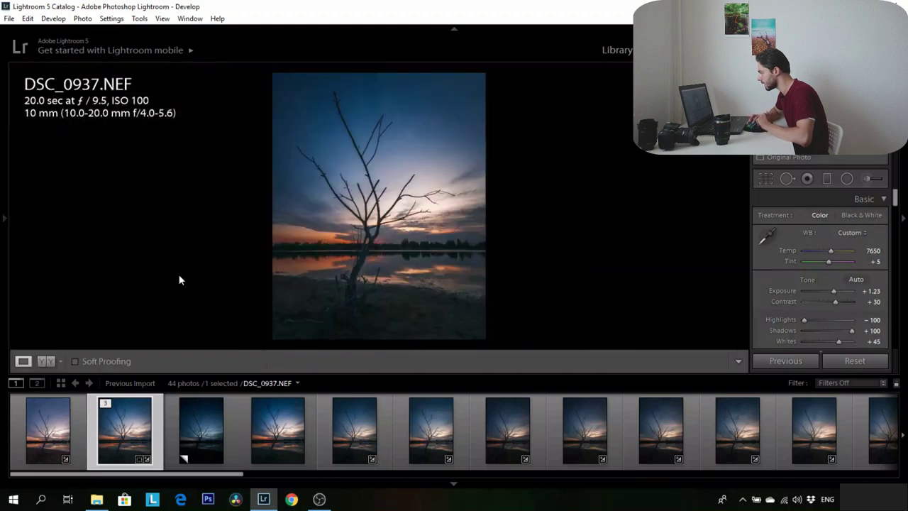
{"action": "key", "text": "Right"}
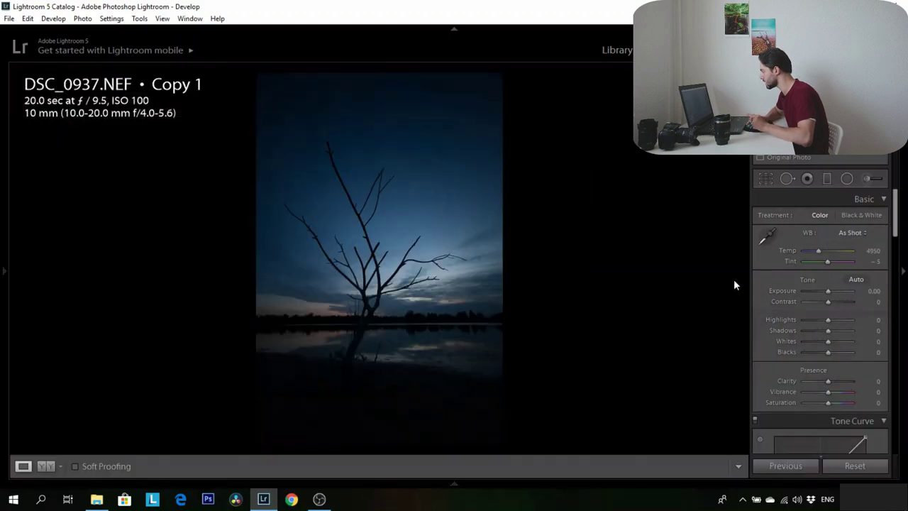
Set the virtual copy's white balance temperature to 7626 and its tint to +4
{"action": "left_click", "coordinate": [825, 250]}
{"action": "left_click_drag", "start_coordinate": [826, 249], "coordinate": [830, 250]}
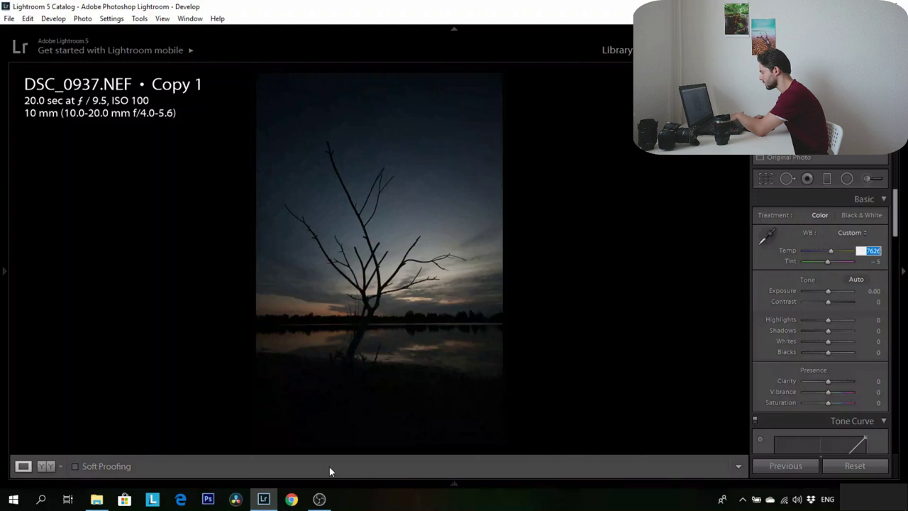
{"action": "key", "text": "Return"}
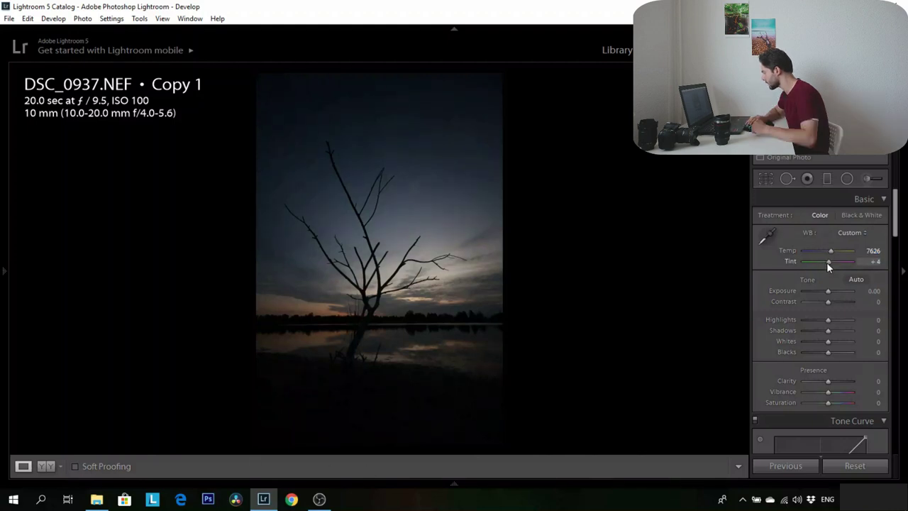
Raise the photo's exposure to +1.80 and lower the highlights to −100
{"action": "key", "text": "Tab"}
{"action": "type", "text": "1.2"}
{"action": "key", "text": "Return"}
{"action": "type", "text": "1.5"}
{"action": "key", "text": "Return"}
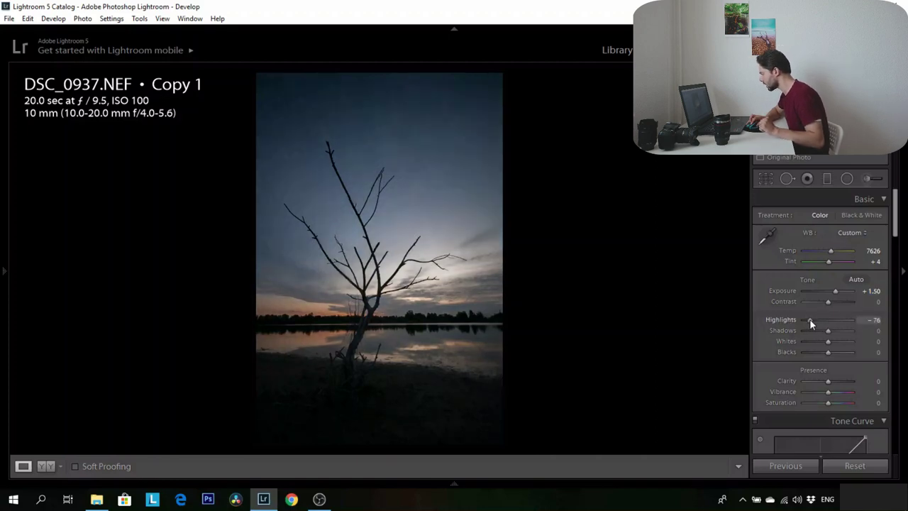
{"action": "left_click_drag", "start_coordinate": [810, 319], "coordinate": [790, 323]}
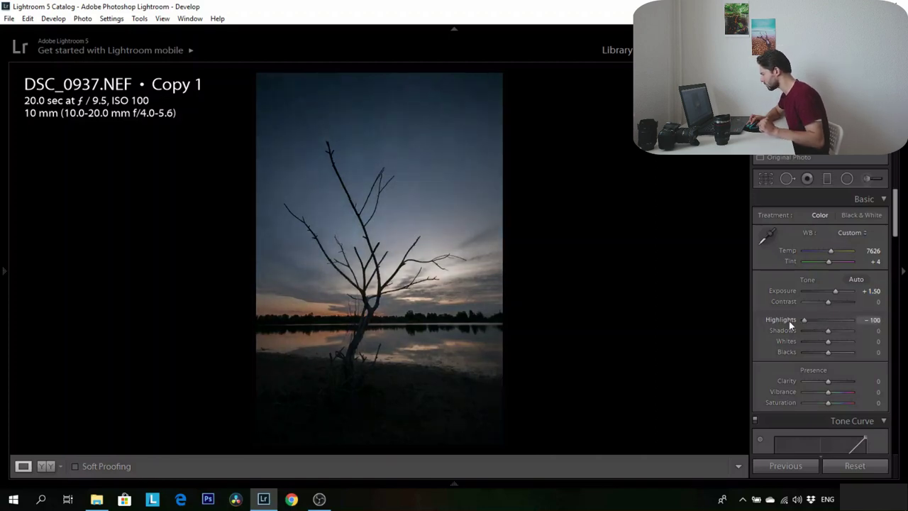
{"action": "left_click", "coordinate": [870, 291]}
{"action": "type", "text": "1.9"}
{"action": "key", "text": "Return"}
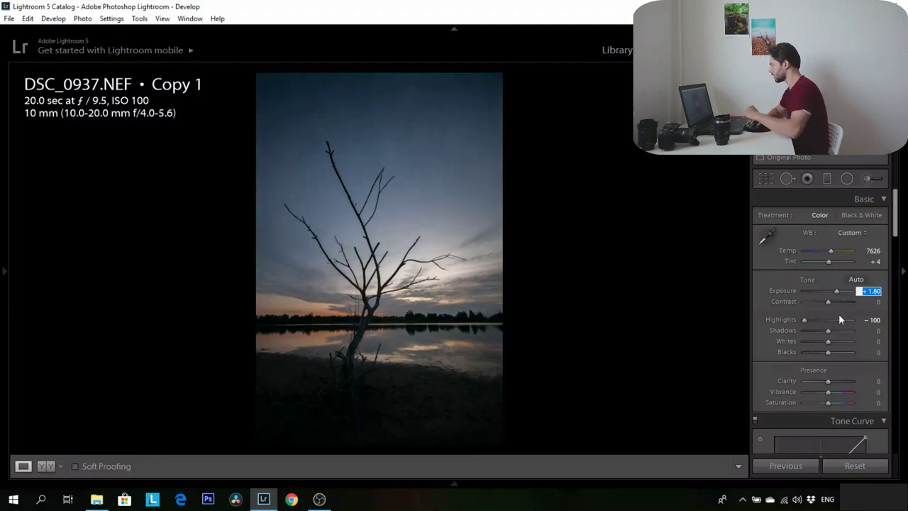
Try different shadow strengths on the dark foreground and settle the shadows at +40
{"action": "left_click_drag", "start_coordinate": [842, 334], "coordinate": [859, 333]}
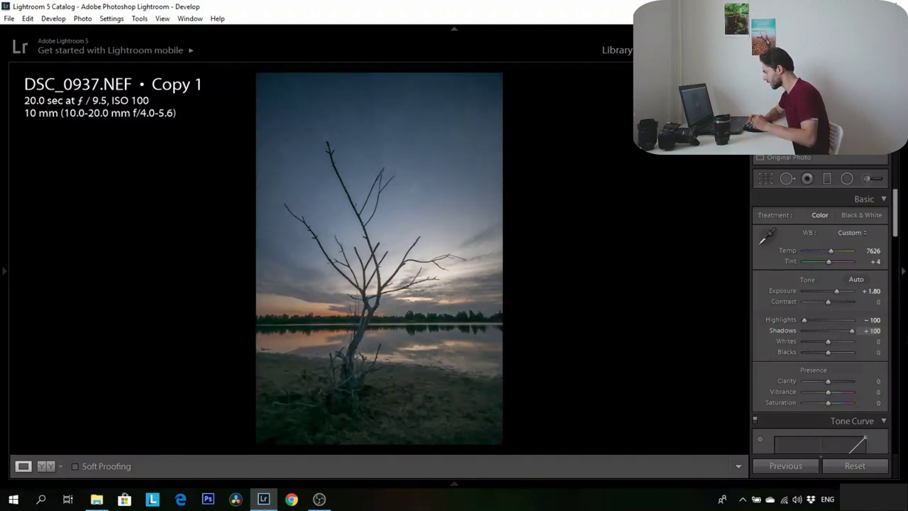
{"action": "left_click", "coordinate": [840, 331]}
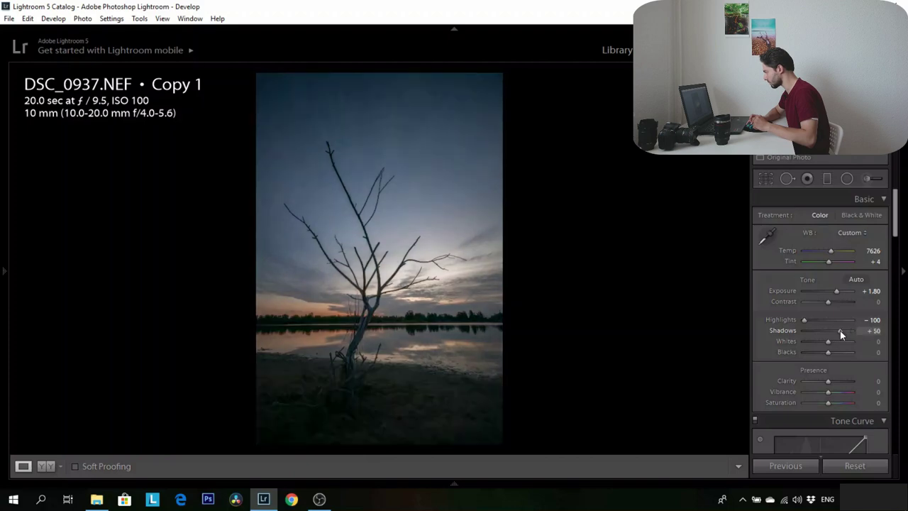
{"action": "left_click_drag", "start_coordinate": [841, 329], "coordinate": [838, 334]}
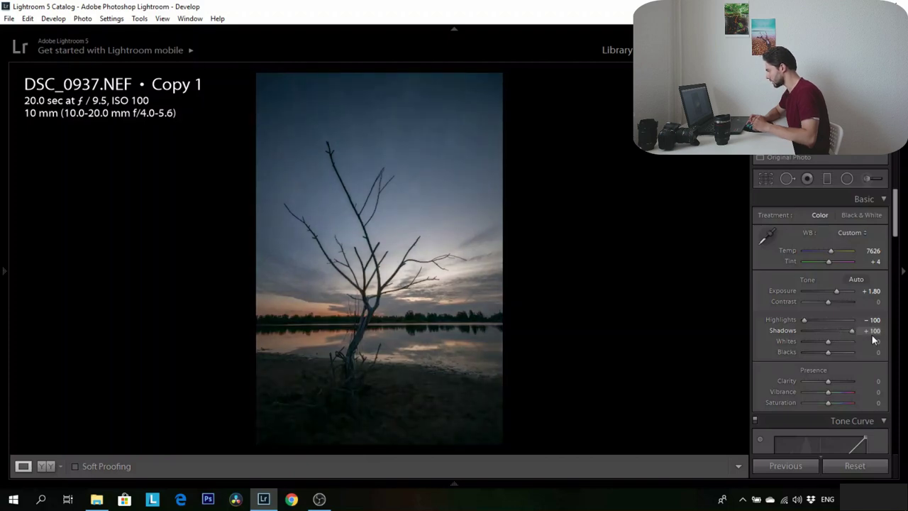
{"action": "left_click_drag", "start_coordinate": [837, 335], "coordinate": [839, 331]}
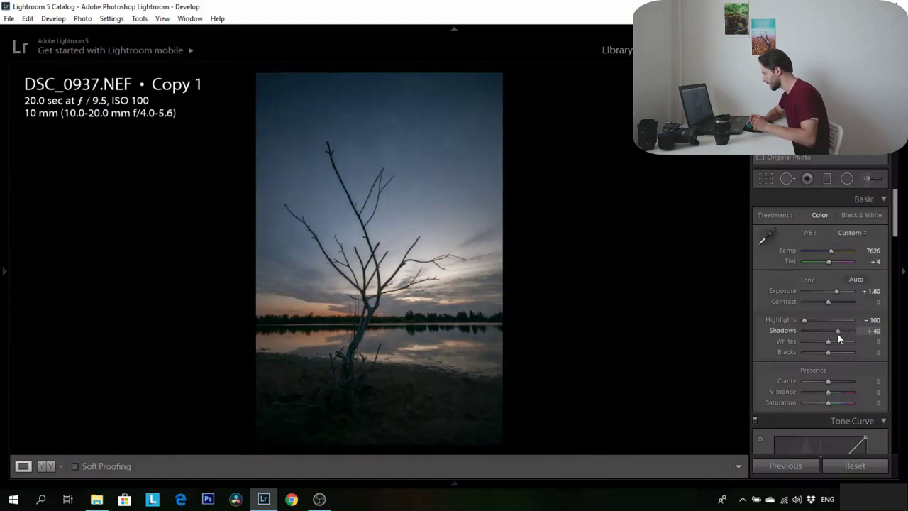
Set the whites to +43 and the blacks to −5 using the clipping preview
{"action": "left_click", "coordinate": [828, 342], "text": "alt"}
{"action": "mouse_move", "coordinate": [829, 346]}
{"action": "left_mouse_down"}
{"action": "mouse_move", "coordinate": [845, 352]}
{"action": "mouse_move", "coordinate": [826, 350]}
{"action": "left_mouse_up"}
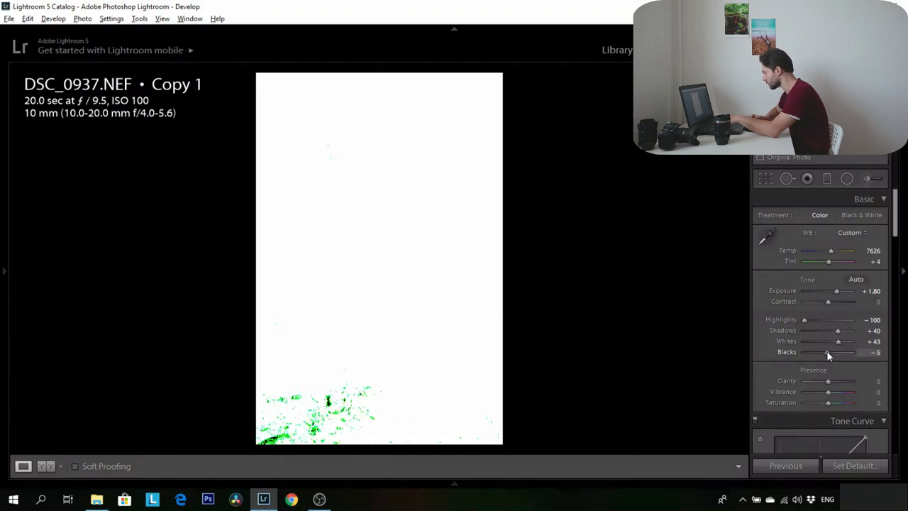
{"action": "left_click_drag", "start_coordinate": [826, 350], "coordinate": [826, 351]}
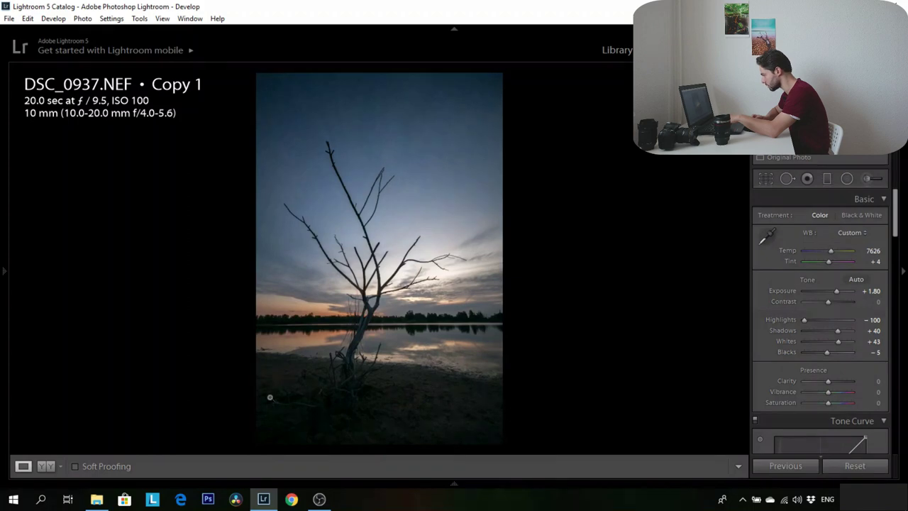
Increase the contrast to +29 and soften the photo by setting the clarity to −10
{"action": "scroll", "coordinate": [828, 271], "scroll_direction": "down", "scroll_amount": 1}
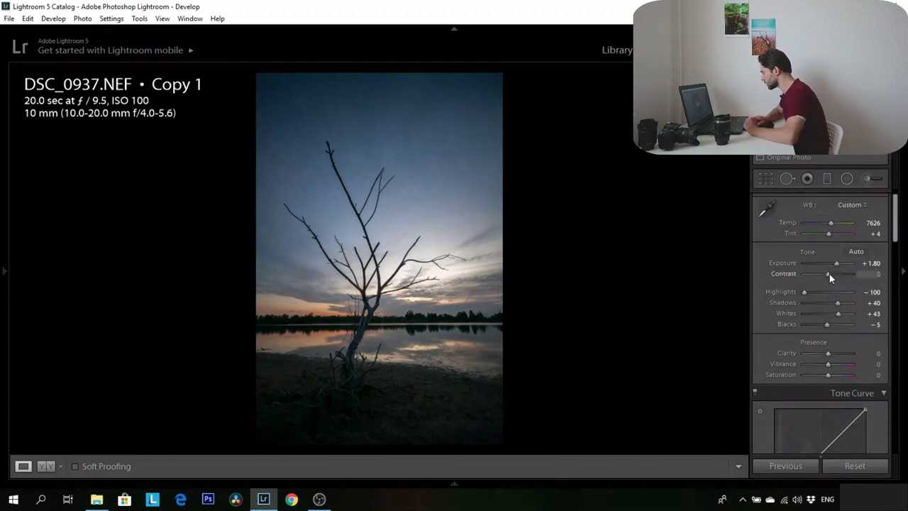
{"action": "left_click_drag", "start_coordinate": [829, 274], "coordinate": [836, 274]}
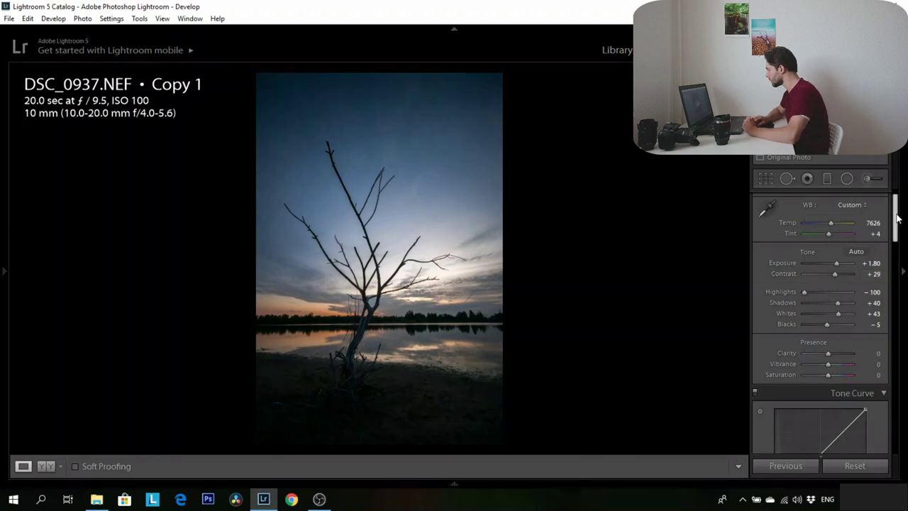
{"action": "left_click_drag", "start_coordinate": [898, 203], "coordinate": [898, 217]}
{"action": "left_click_drag", "start_coordinate": [829, 269], "coordinate": [826, 271]}
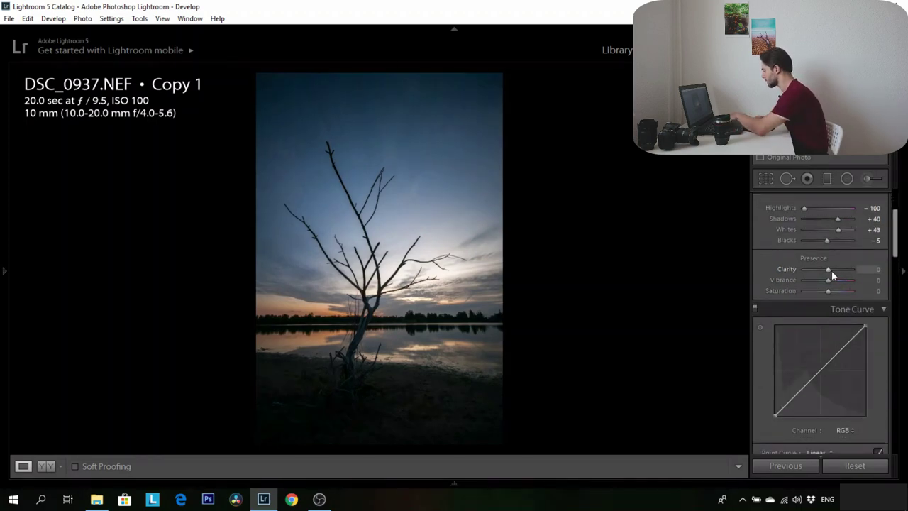
{"action": "left_click", "coordinate": [869, 270]}
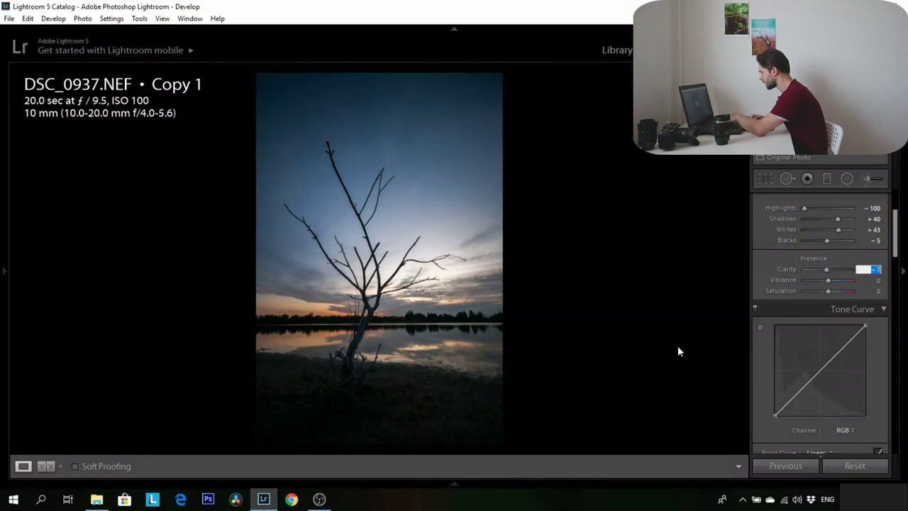
{"action": "key", "text": "Down"}
{"action": "key", "text": "Down"}
{"action": "key", "text": "Down"}
{"action": "key", "text": "Down"}
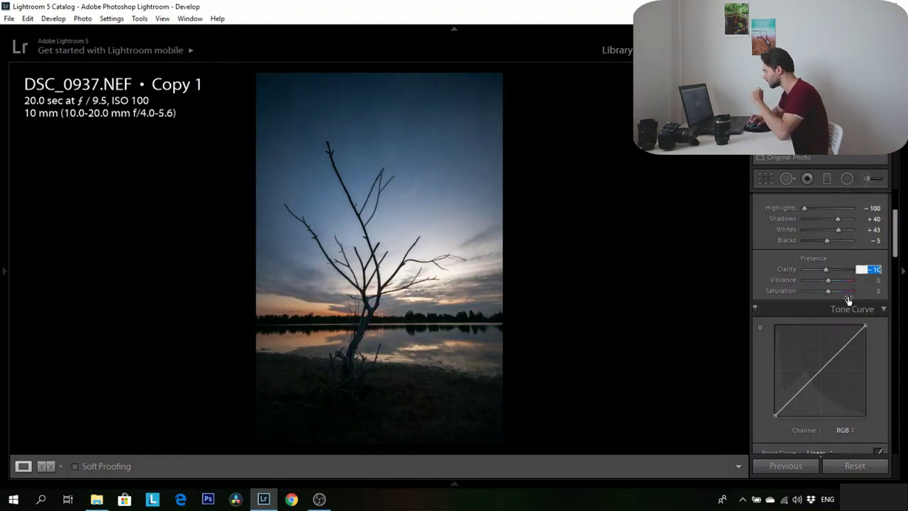
{"action": "key", "text": "Return"}
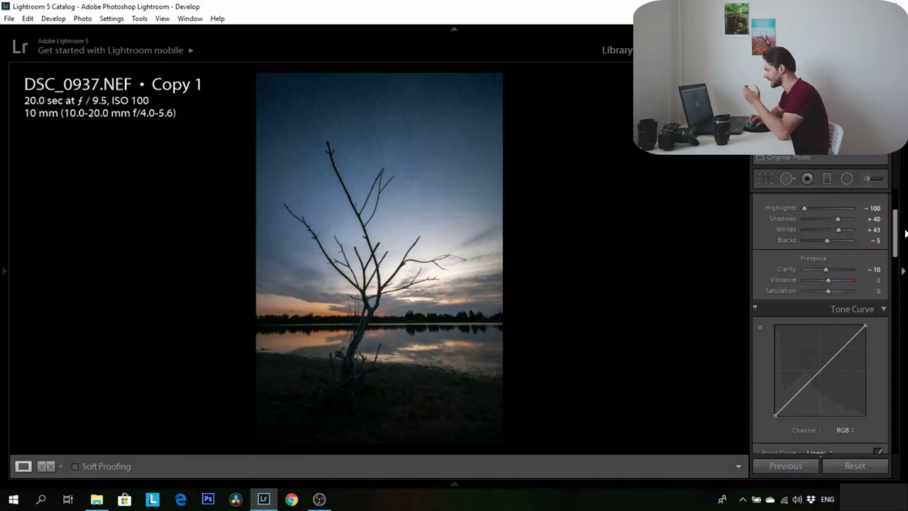
Raise the vibrance to about +33 and apply the Medium Contrast preset to the point curve
{"action": "scroll", "coordinate": [897, 231], "scroll_direction": "down", "scroll_amount": 1}
{"action": "left_click_drag", "start_coordinate": [826, 259], "coordinate": [836, 263]}
{"action": "scroll", "coordinate": [837, 312], "scroll_direction": "down", "scroll_amount": 4}
{"action": "left_click", "coordinate": [822, 365]}
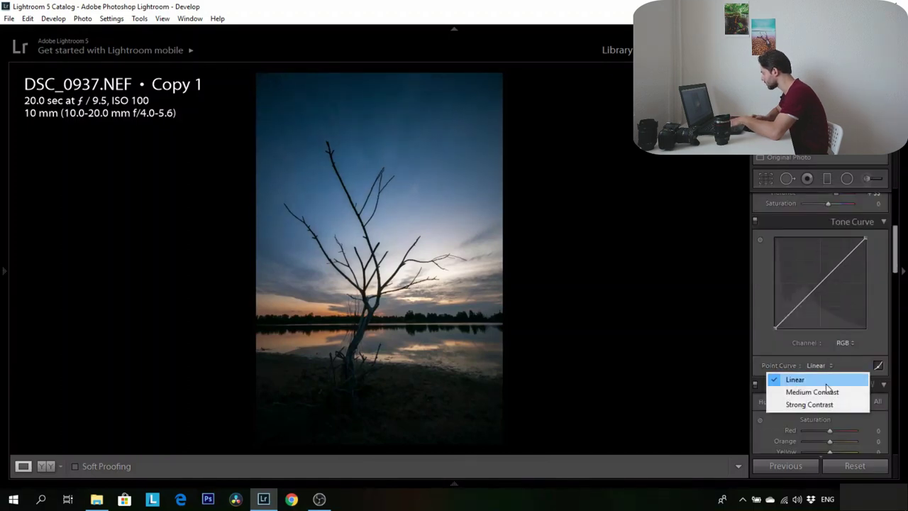
{"action": "left_click", "coordinate": [824, 394]}
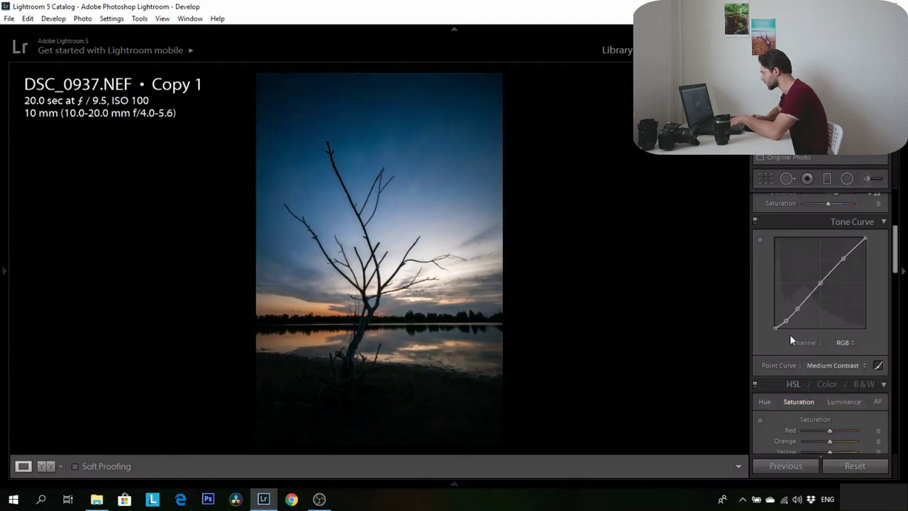
Remove the lowest shadow point from the RGB tone curve and lift the curve's black endpoint to about 5.1% for faded blacks
{"action": "key", "text": "alt"}
{"action": "left_click_drag", "start_coordinate": [786, 322], "coordinate": [775, 324]}
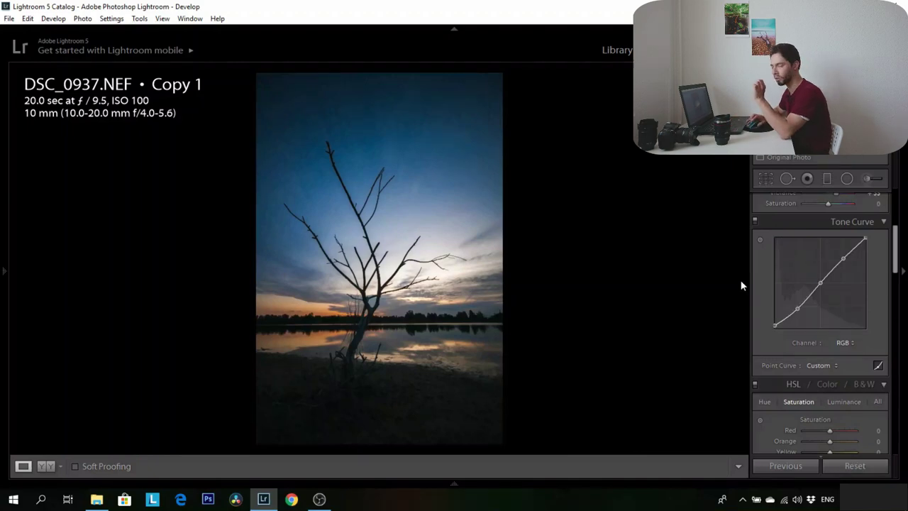
{"action": "key", "text": "alt"}
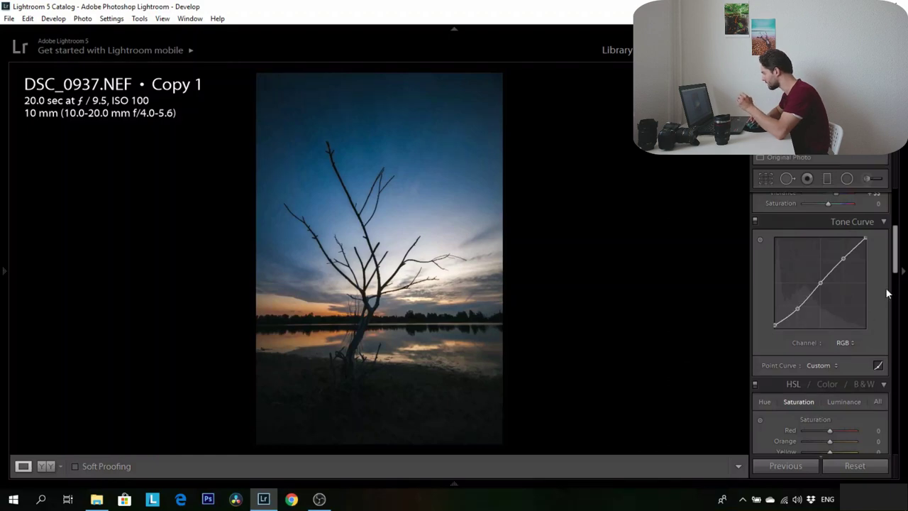
{"action": "key", "text": "alt"}
{"action": "left_click_drag", "start_coordinate": [775, 325], "coordinate": [744, 320]}
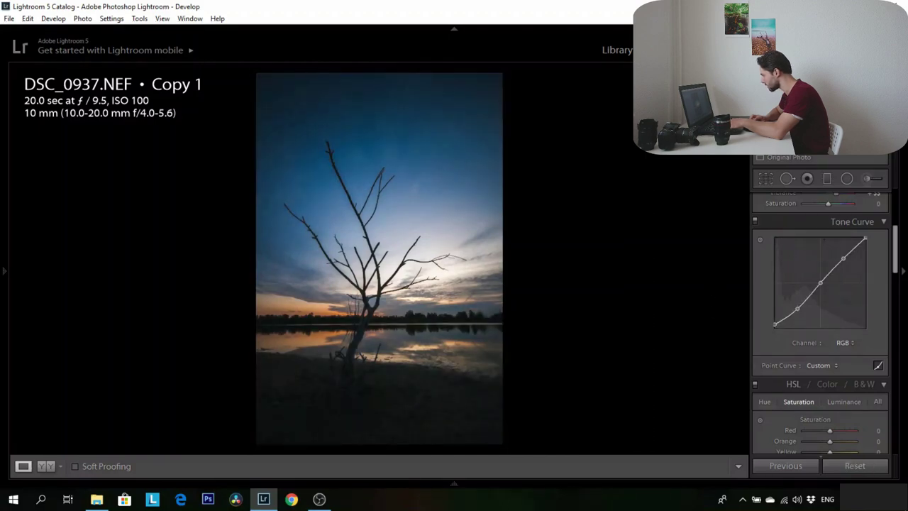
{"action": "key", "text": "alt"}
{"action": "left_click_drag", "start_coordinate": [775, 324], "coordinate": [775, 324]}
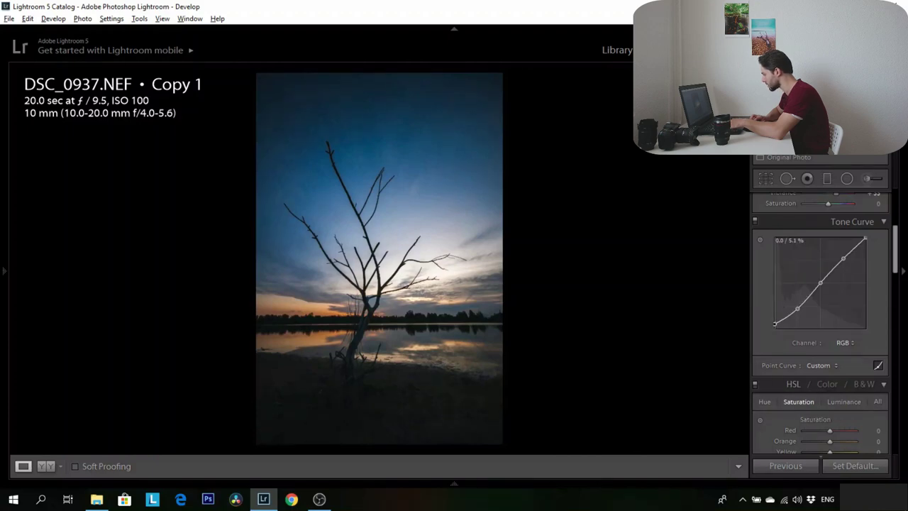
Set the HSL saturation of the orange and yellow tones to +25 each
{"action": "scroll", "coordinate": [811, 306], "scroll_direction": "down", "scroll_amount": 4}
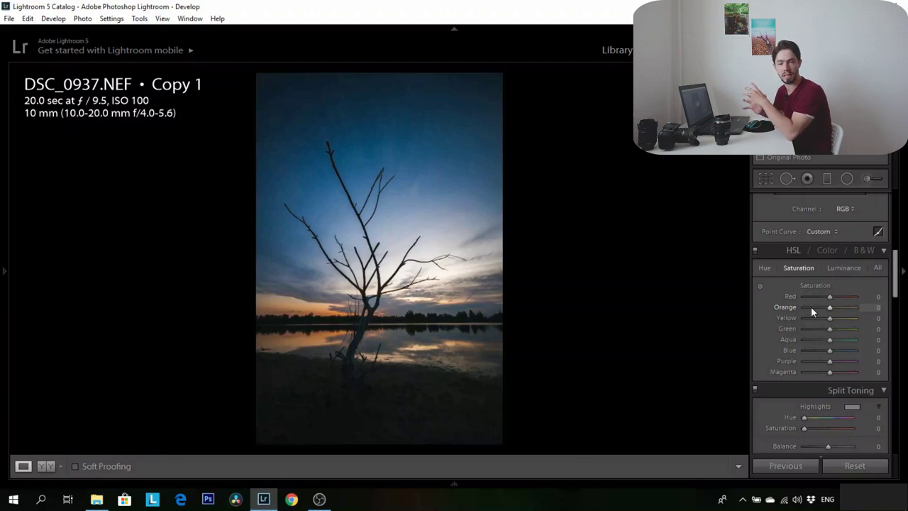
{"action": "left_click", "coordinate": [759, 287]}
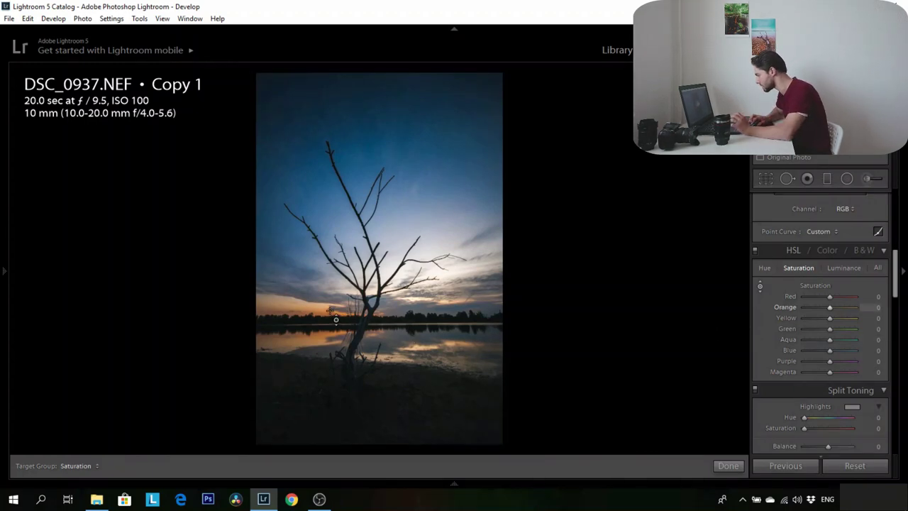
{"action": "key", "text": "Escape"}
{"action": "left_click", "coordinate": [876, 308]}
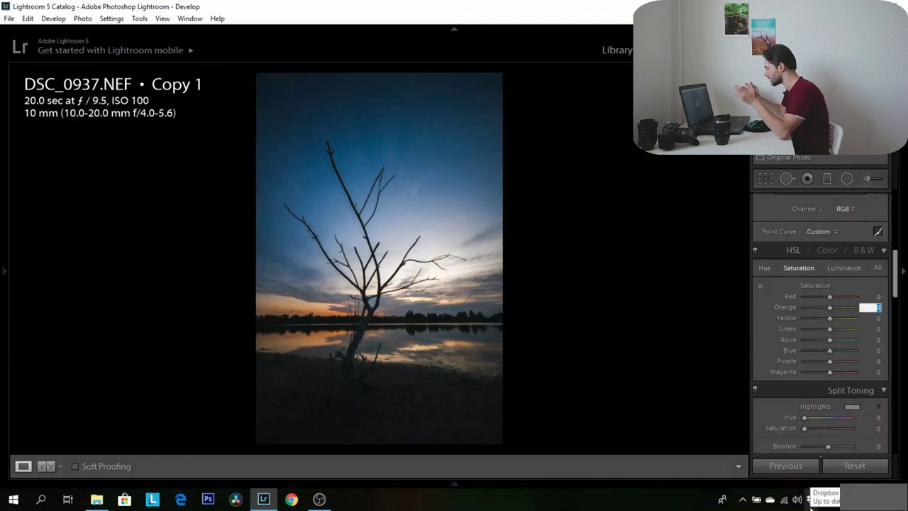
{"action": "type", "text": "25"}
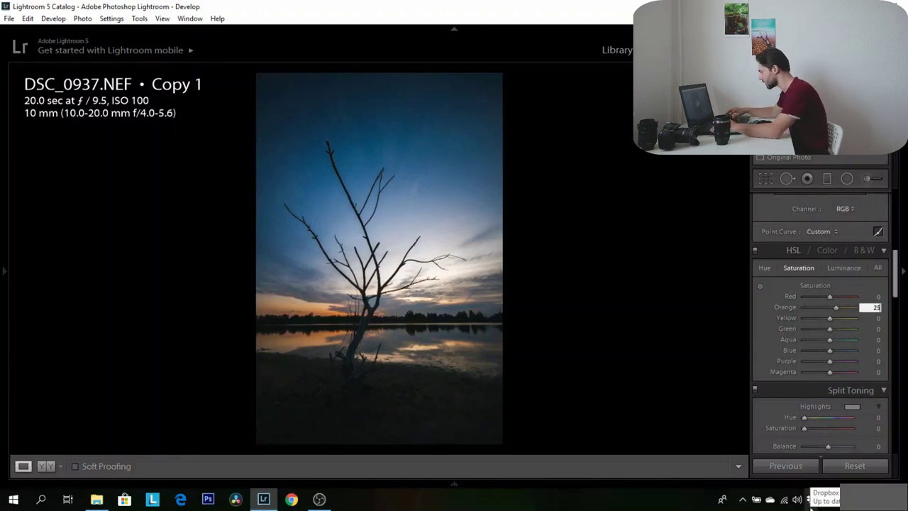
{"action": "key", "text": "Tab"}
{"action": "type", "text": "25"}
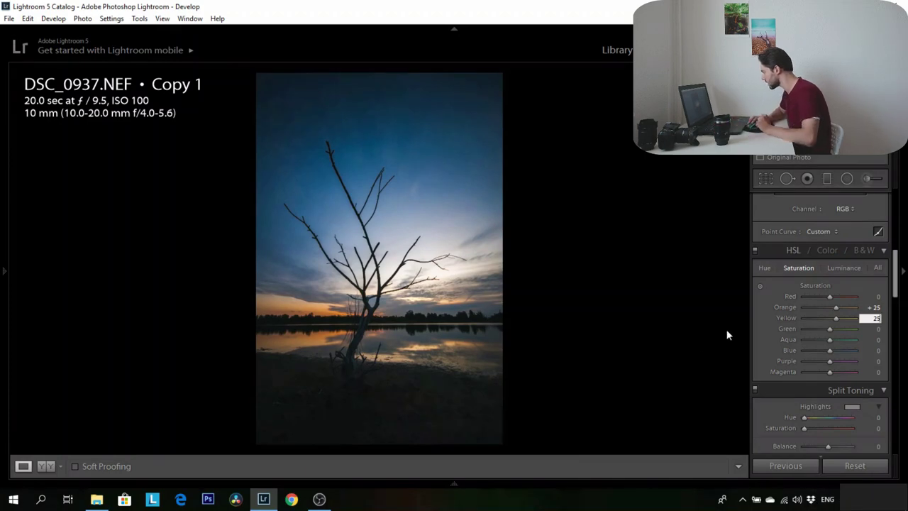
Raise the HSL saturation of orange to +29 and yellow to +31
{"action": "key", "text": "Return"}
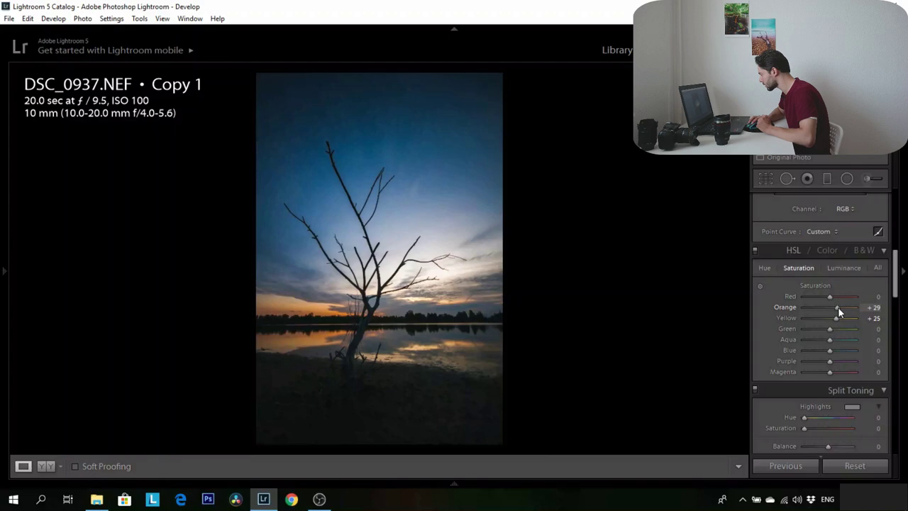
{"action": "left_click_drag", "start_coordinate": [839, 315], "coordinate": [840, 318]}
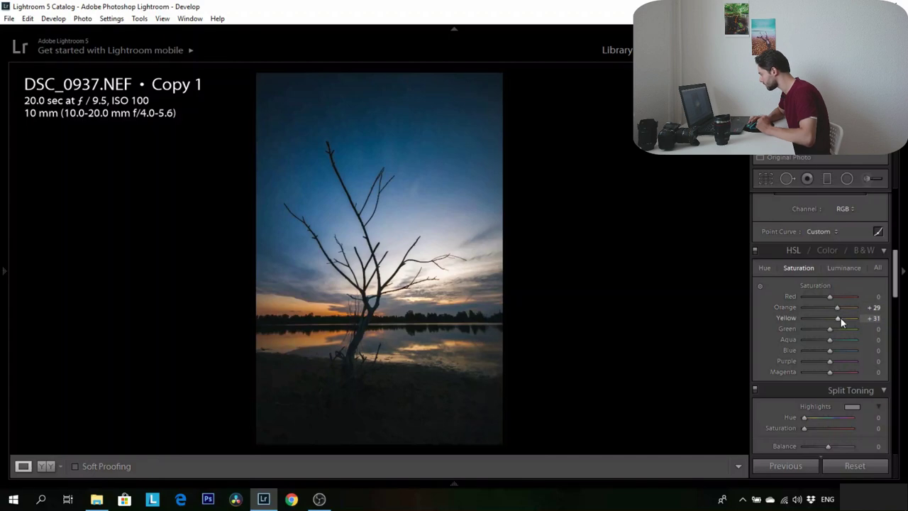
Shift the HSL hue of orange to −22 and yellow to −36, and compare the photo with and without the HSL adjustments
{"action": "left_click", "coordinate": [765, 268]}
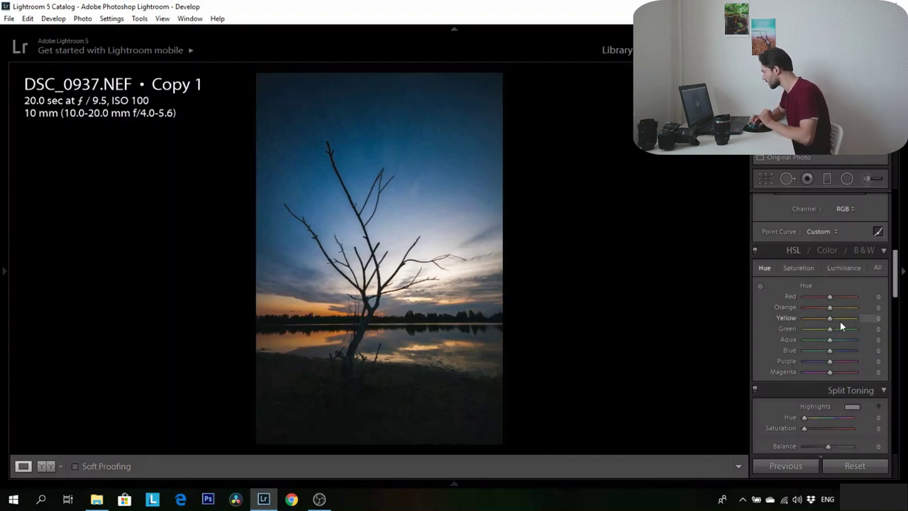
{"action": "left_click_drag", "start_coordinate": [829, 307], "coordinate": [826, 306]}
{"action": "left_click", "coordinate": [330, 318]}
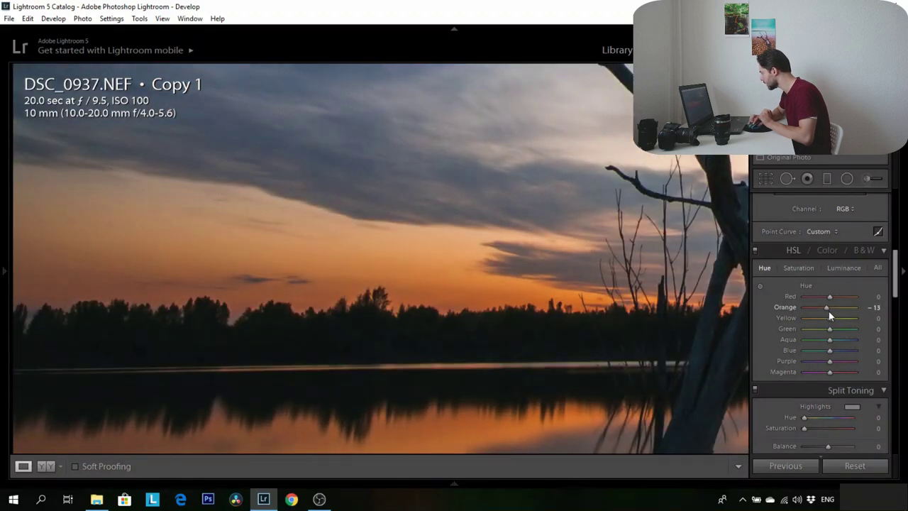
{"action": "left_click_drag", "start_coordinate": [828, 310], "coordinate": [824, 306]}
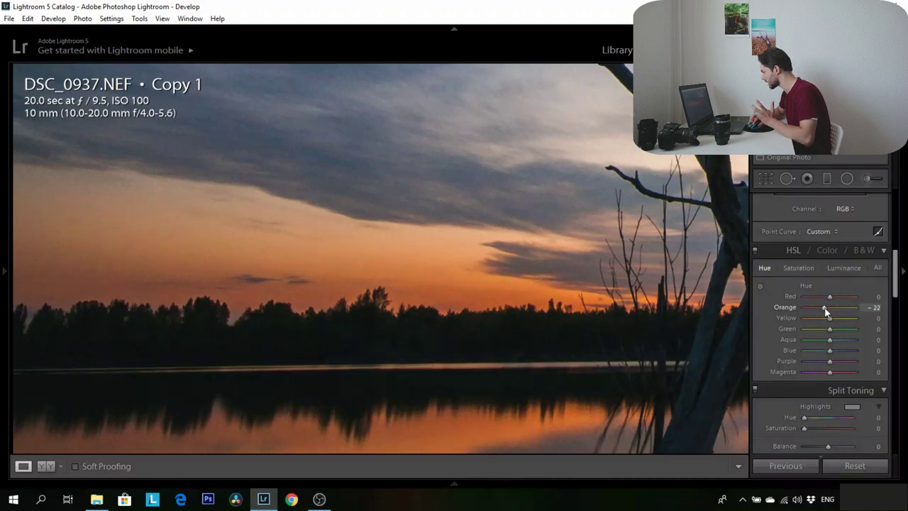
{"action": "left_click_drag", "start_coordinate": [829, 320], "coordinate": [819, 319]}
{"action": "left_click", "coordinate": [754, 250]}
{"action": "left_click", "coordinate": [755, 251]}
{"action": "left_click", "coordinate": [755, 250]}
{"action": "left_click", "coordinate": [755, 251]}
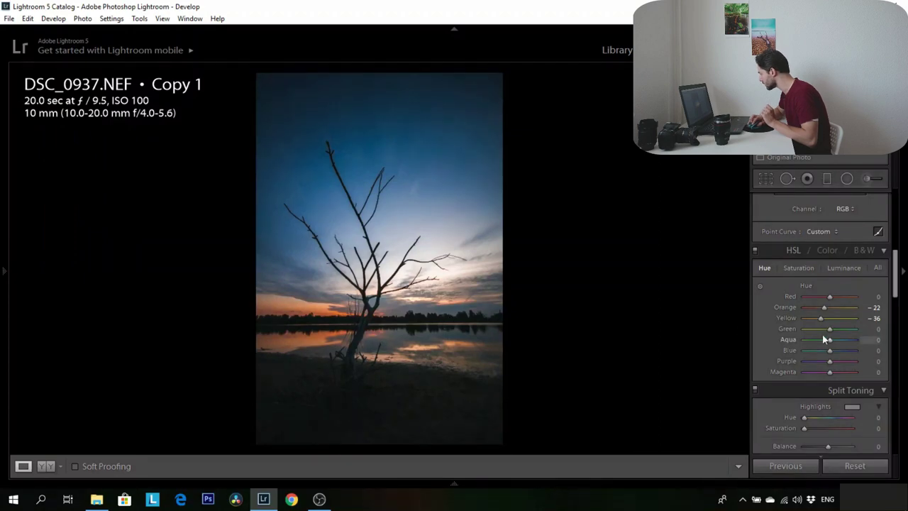
Increase the HSL saturation of orange to +38 and yellow to +42
{"action": "left_click", "coordinate": [790, 268]}
{"action": "mouse_move", "coordinate": [830, 317]}
{"action": "left_mouse_down"}
{"action": "mouse_move", "coordinate": [843, 317]}
{"action": "mouse_move", "coordinate": [837, 309]}
{"action": "left_mouse_up"}
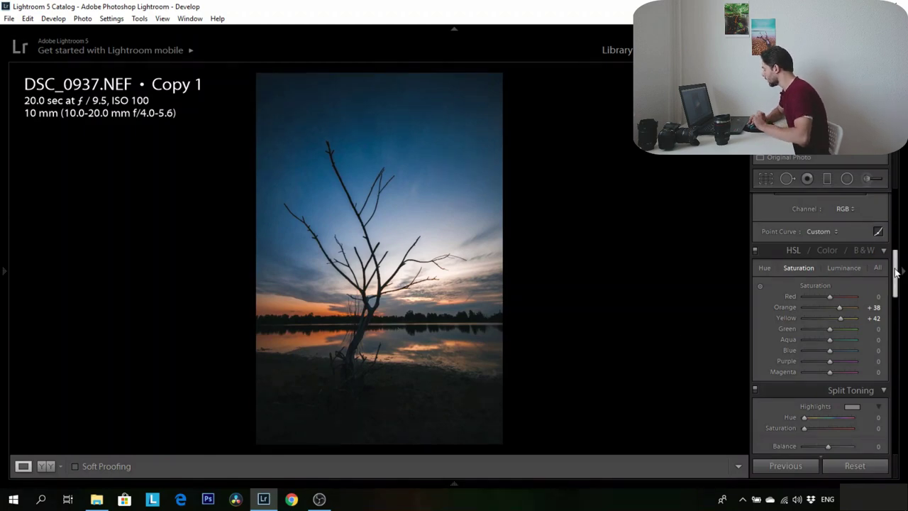
Set the split toning hue of the highlights to 30
{"action": "left_click_drag", "start_coordinate": [895, 272], "coordinate": [896, 282]}
{"action": "scroll", "coordinate": [888, 291], "scroll_direction": "down", "scroll_amount": 1}
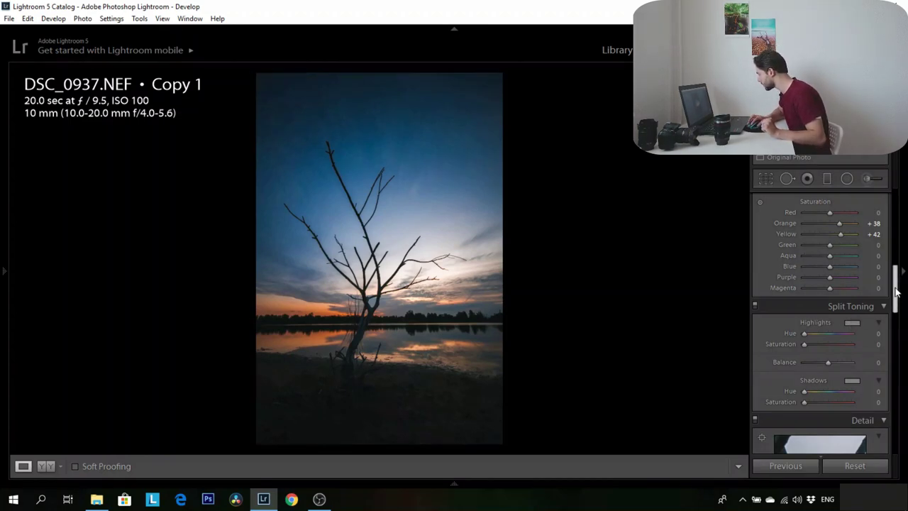
{"action": "scroll", "coordinate": [898, 291], "scroll_direction": "down", "scroll_amount": 1}
{"action": "left_click", "coordinate": [849, 303]}
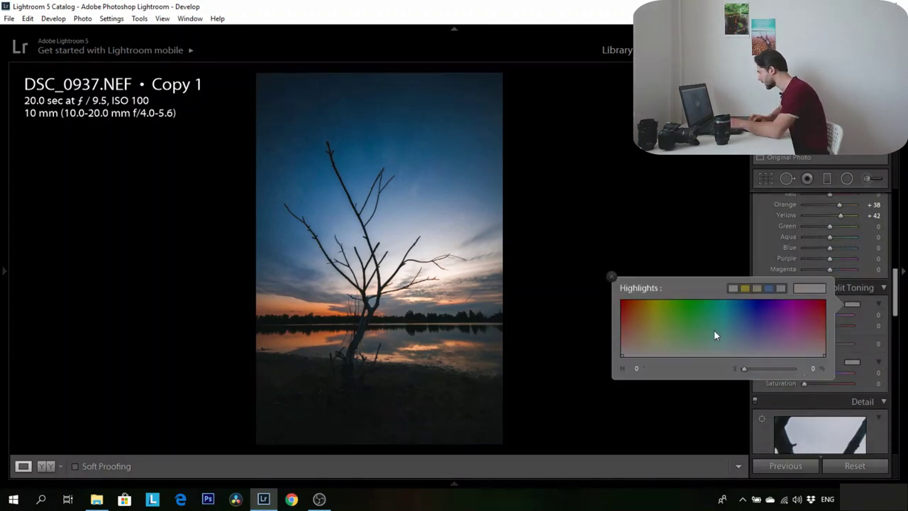
{"action": "left_click", "coordinate": [877, 315]}
{"action": "type", "text": "30"}
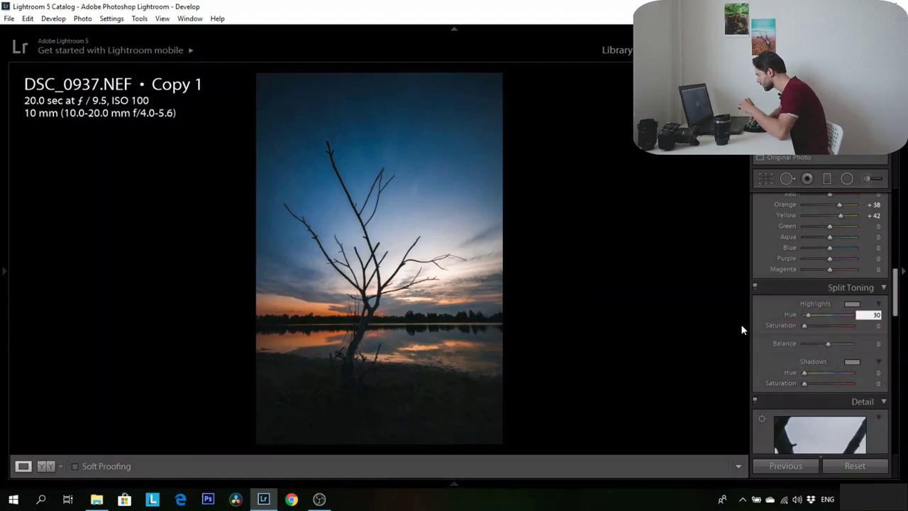
{"action": "key", "text": "Return"}
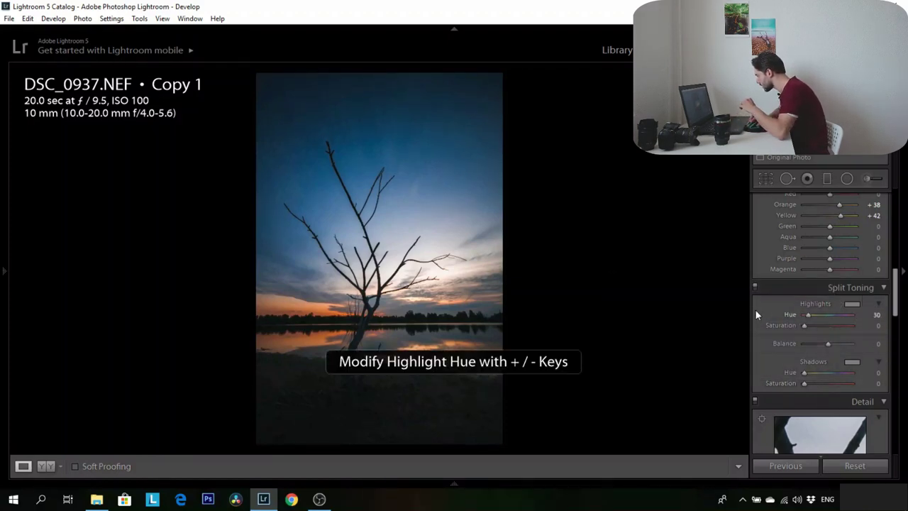
Set the split toning saturation of the highlights to 15 and compare the photo with and without split toning
{"action": "left_click", "coordinate": [850, 304]}
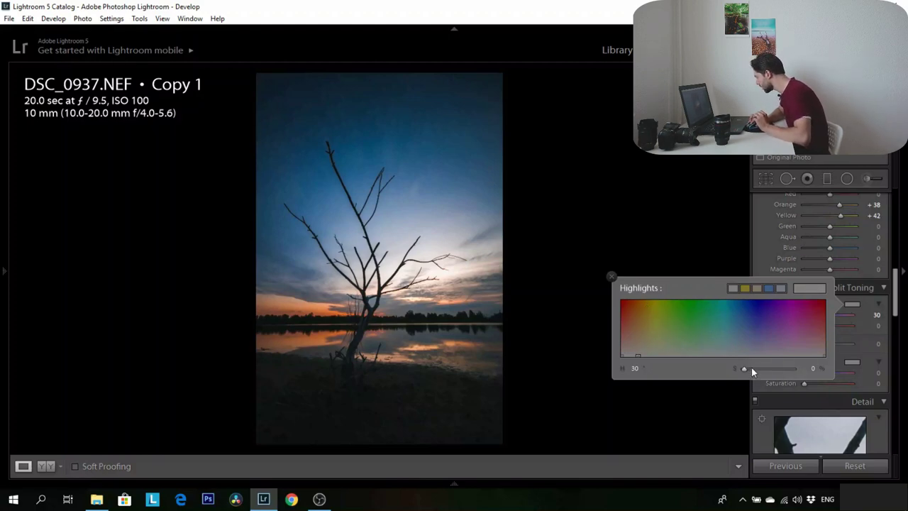
{"action": "left_click", "coordinate": [878, 325]}
{"action": "type", "text": "15"}
{"action": "key", "text": "Tab"}
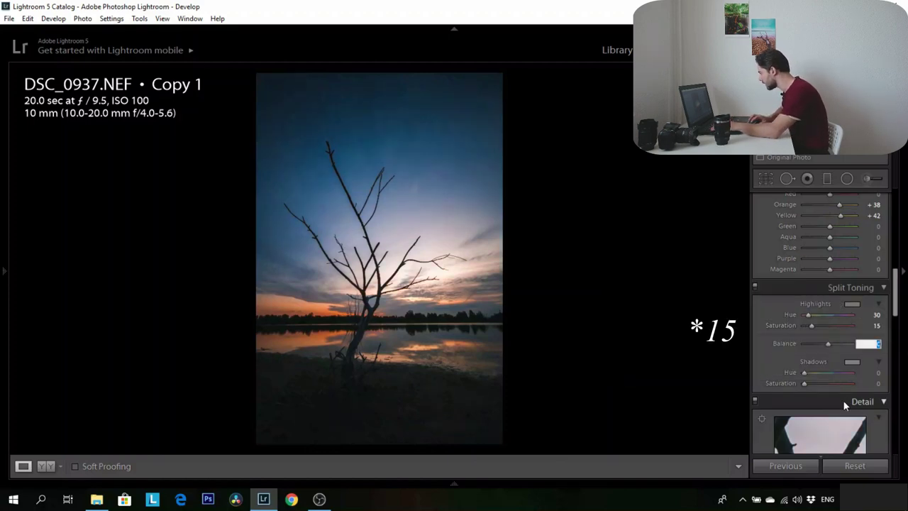
{"action": "left_click", "coordinate": [755, 286]}
{"action": "left_click", "coordinate": [754, 286]}
{"action": "left_click", "coordinate": [754, 287]}
{"action": "left_click", "coordinate": [754, 287]}
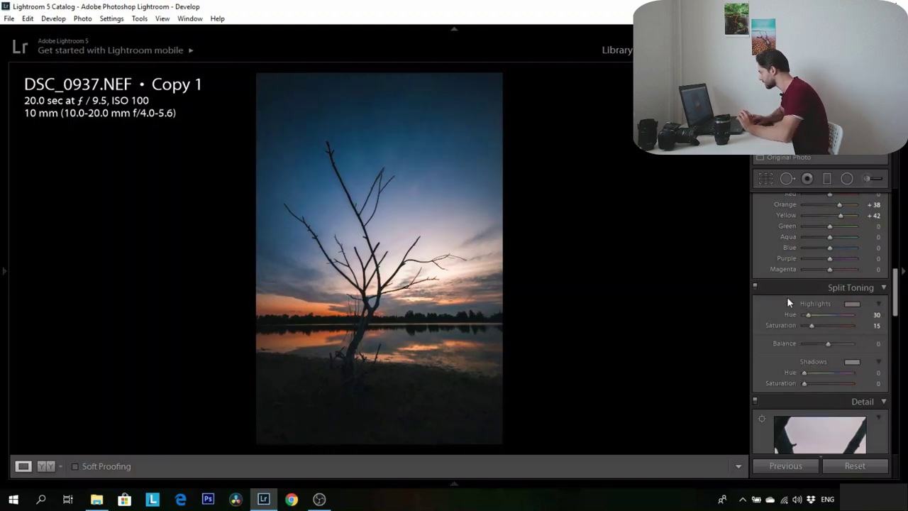
Tint the split toning shadows with hue 230 and saturation 15, and compare the photo with and without the effect
{"action": "scroll", "coordinate": [888, 333], "scroll_direction": "down", "scroll_amount": 1}
{"action": "left_click", "coordinate": [878, 354]}
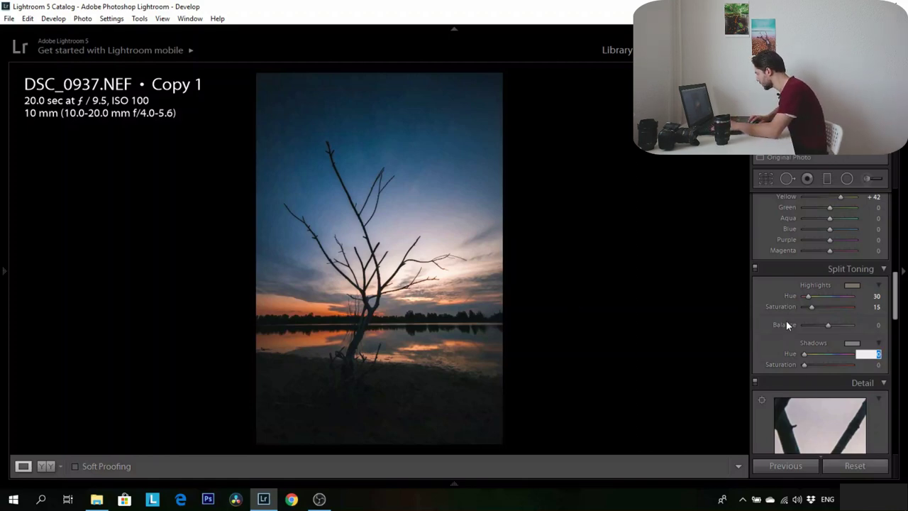
{"action": "type", "text": "230"}
{"action": "key", "text": "Tab"}
{"action": "type", "text": "15"}
{"action": "key", "text": "Return"}
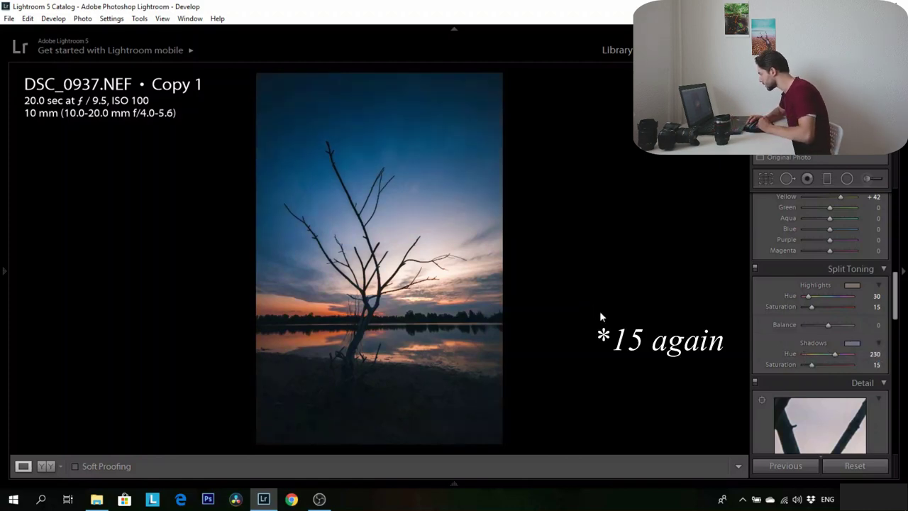
{"action": "left_click", "coordinate": [754, 268]}
{"action": "left_click", "coordinate": [755, 268]}
{"action": "left_click", "coordinate": [755, 268]}
{"action": "left_click", "coordinate": [755, 268]}
Reduce the split toning saturation of the shadows to 10 and compare the photo with and without split toning
{"action": "left_click", "coordinate": [873, 364]}
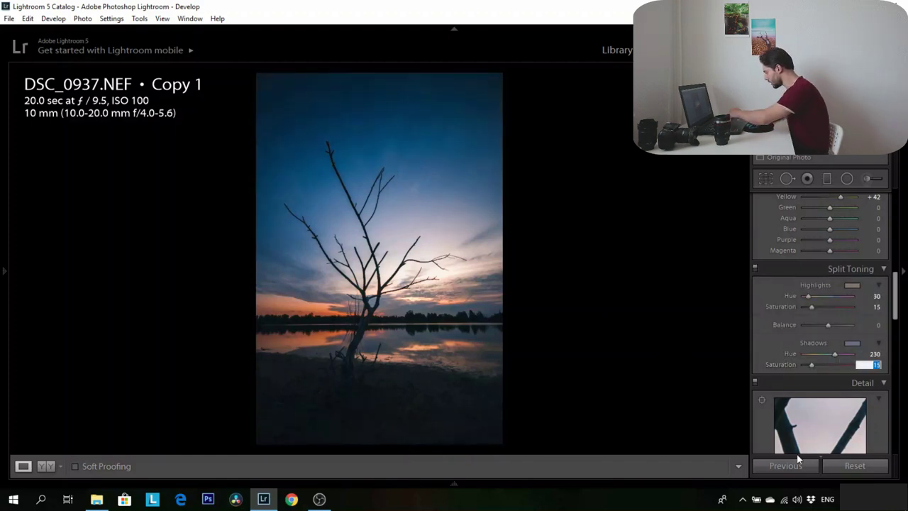
{"action": "type", "text": "10"}
{"action": "key", "text": "Return"}
{"action": "left_click", "coordinate": [754, 268]}
{"action": "left_click", "coordinate": [754, 268]}
Set the sharpening amount to 46 and the sharpening masking to 35
{"action": "scroll", "coordinate": [818, 336], "scroll_direction": "down", "scroll_amount": 3}
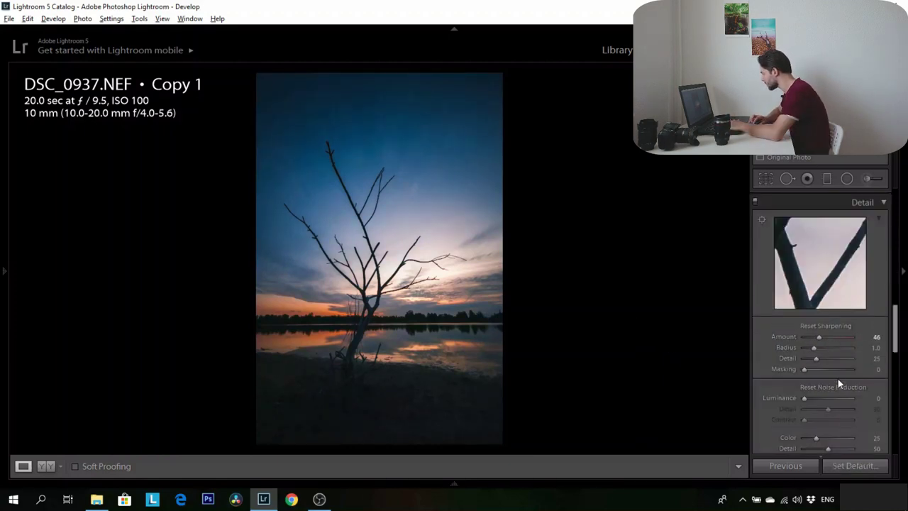
{"action": "left_click_drag", "start_coordinate": [833, 369], "coordinate": [821, 367]}
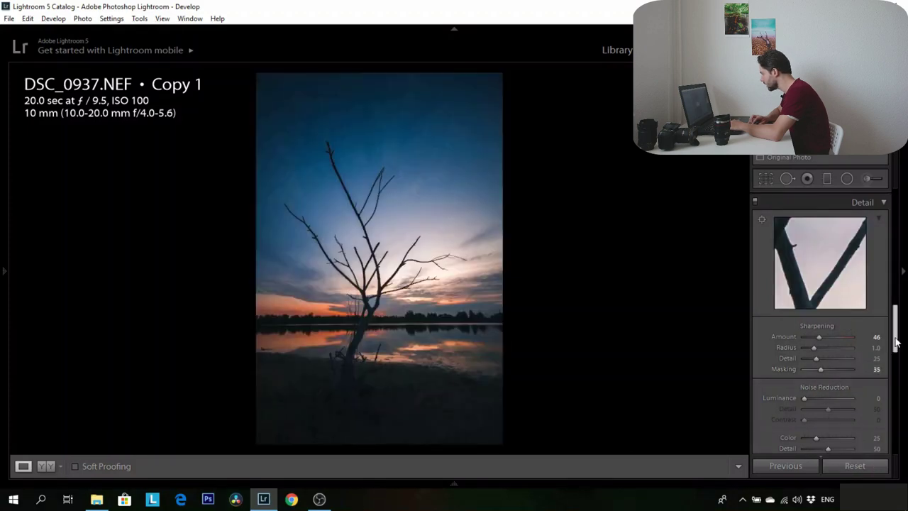
Set the luminance noise reduction to 15 and inspect the dark foreground around the tree base up close
{"action": "left_click_drag", "start_coordinate": [895, 341], "coordinate": [894, 360]}
{"action": "left_click", "coordinate": [877, 305]}
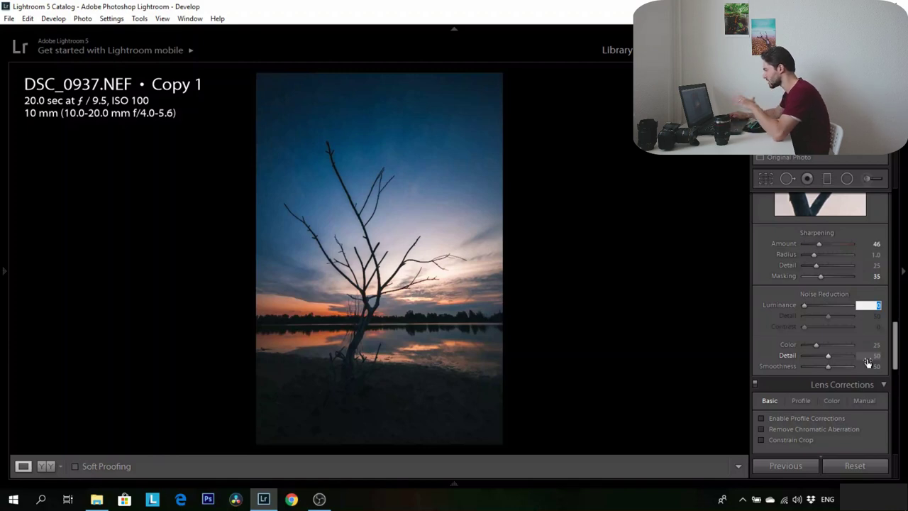
{"action": "type", "text": "15"}
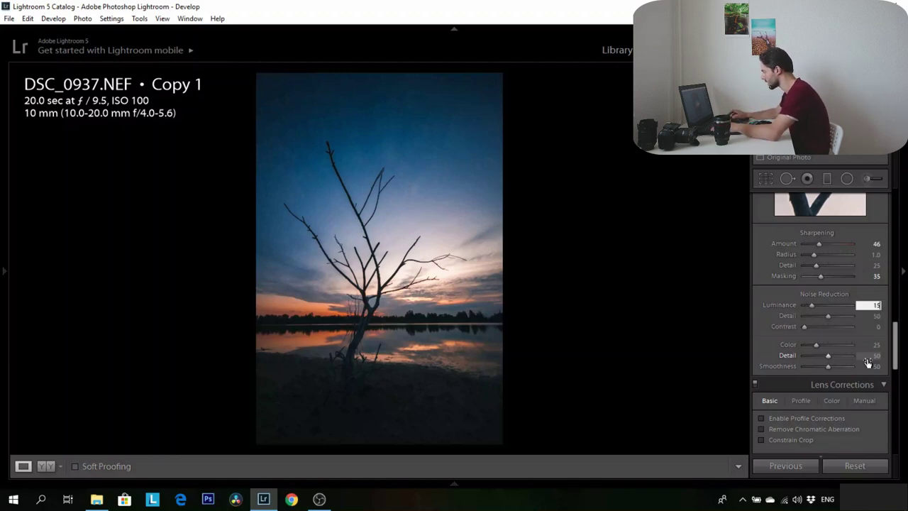
{"action": "left_click", "coordinate": [300, 414]}
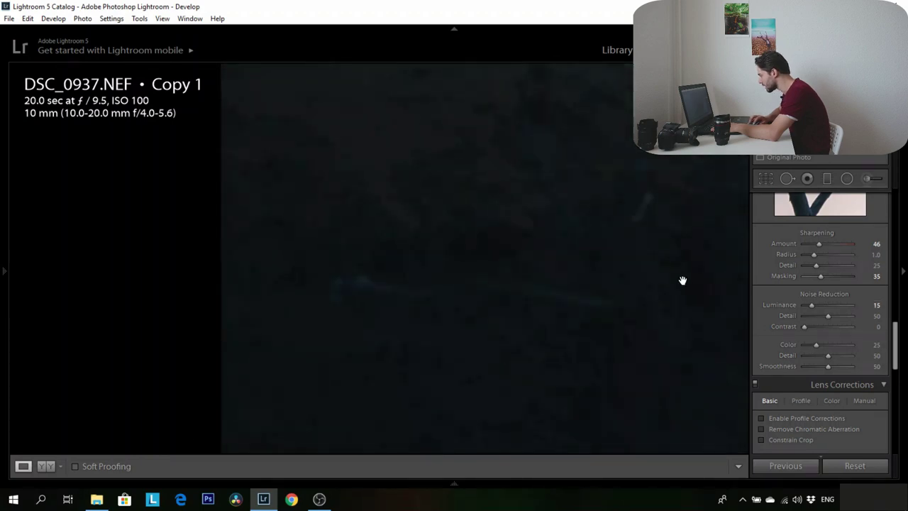
{"action": "left_click_drag", "start_coordinate": [508, 239], "coordinate": [417, 324]}
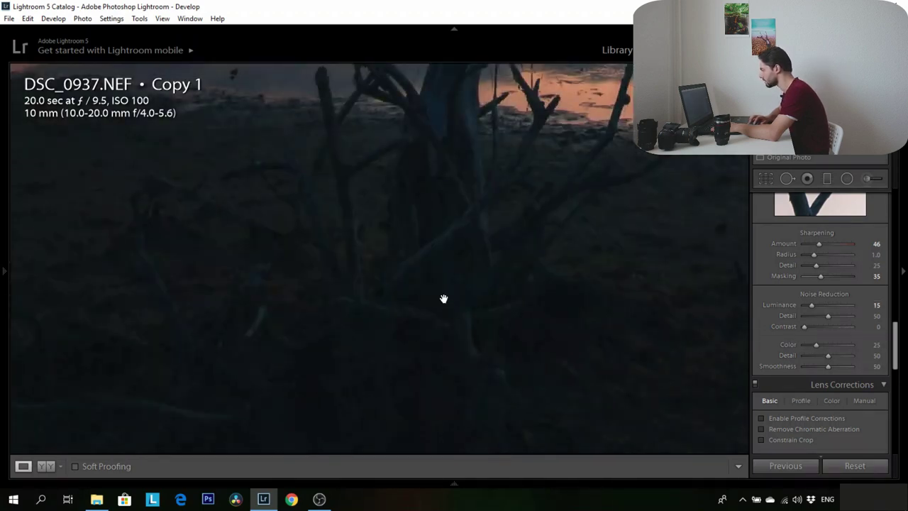
{"action": "left_click", "coordinate": [434, 272]}
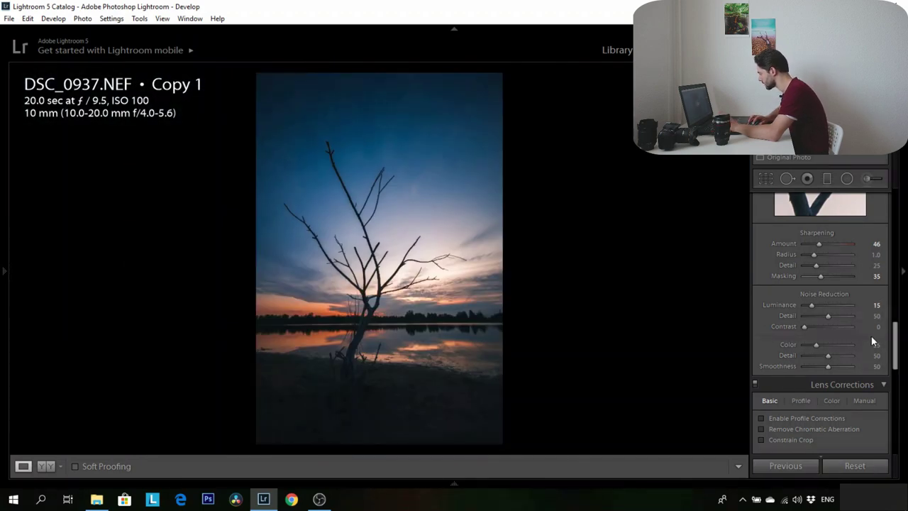
Set the color noise reduction to 50 and check the dark ground around the tree trunk up close
{"action": "left_click", "coordinate": [876, 344]}
{"action": "type", "text": "50"}
{"action": "key", "text": "Return"}
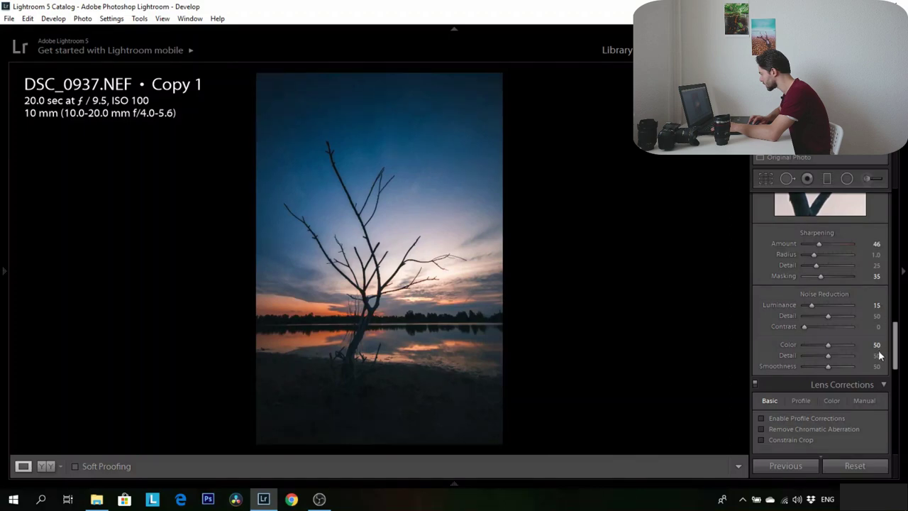
{"action": "mouse_move", "coordinate": [371, 374]}
{"action": "left_mouse_down"}
{"action": "mouse_move", "coordinate": [350, 391]}
{"action": "mouse_move", "coordinate": [344, 188]}
{"action": "mouse_move", "coordinate": [428, 208]}
{"action": "mouse_move", "coordinate": [377, 363]}
{"action": "left_mouse_up"}
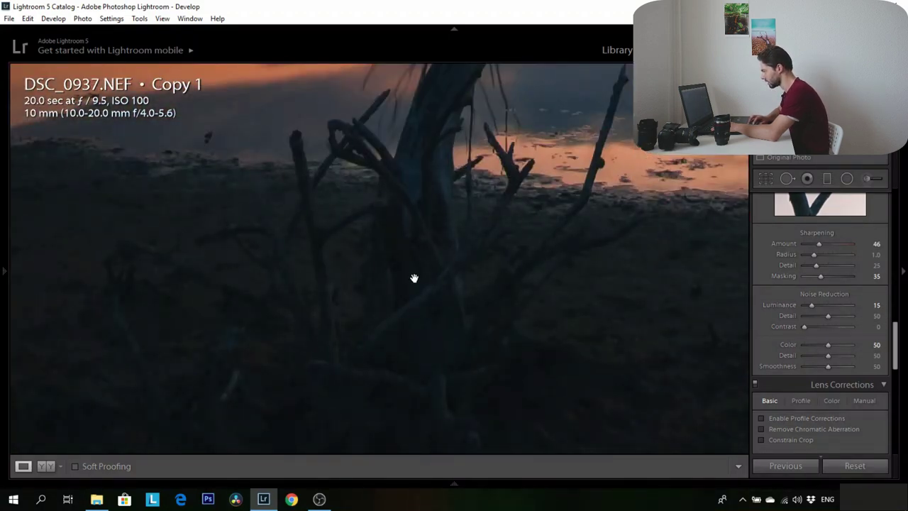
{"action": "left_click_drag", "start_coordinate": [401, 257], "coordinate": [901, 331]}
Enable profile corrections, chromatic aberration removal and constrain crop in the lens corrections
{"action": "scroll", "coordinate": [823, 340], "scroll_direction": "down", "scroll_amount": 3}
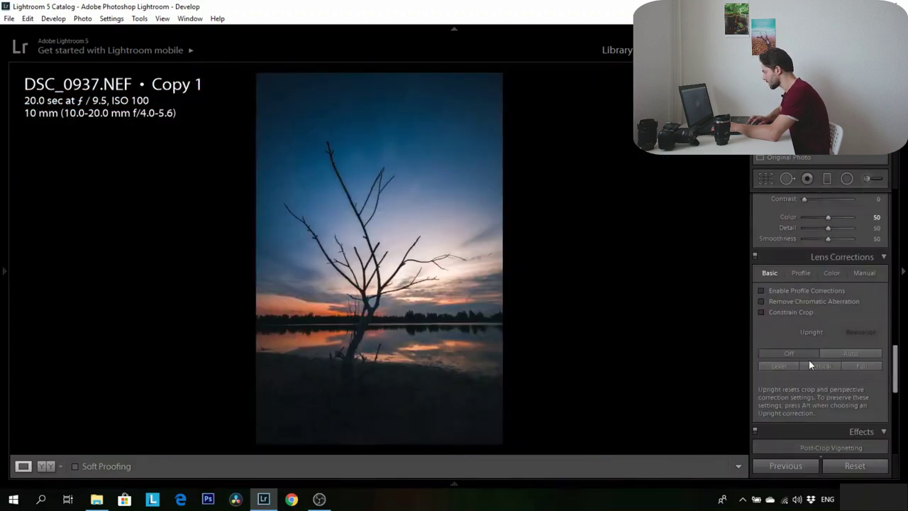
{"action": "left_click", "coordinate": [803, 294]}
{"action": "left_click", "coordinate": [803, 294]}
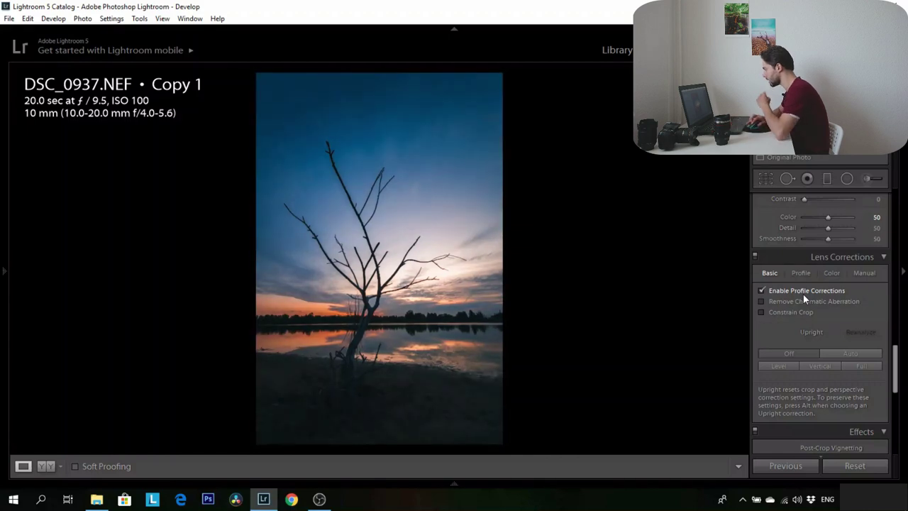
{"action": "left_click", "coordinate": [803, 300]}
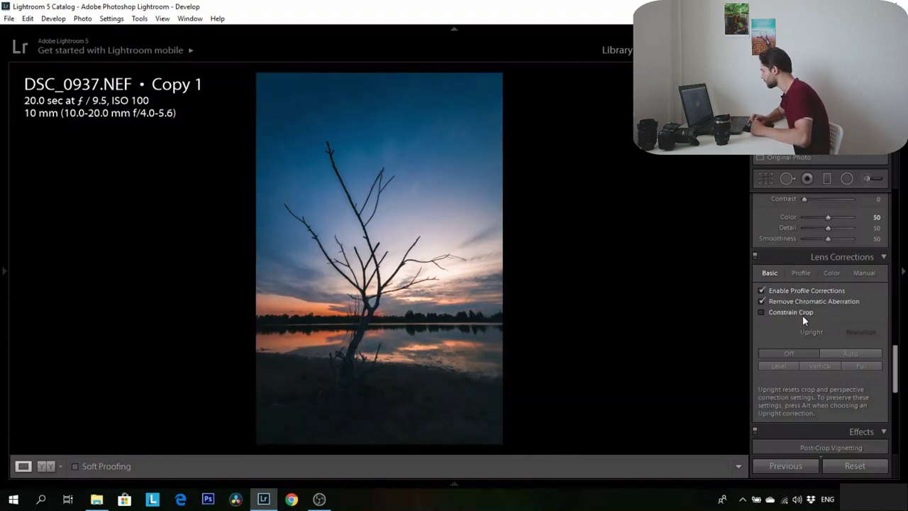
{"action": "left_click", "coordinate": [798, 313]}
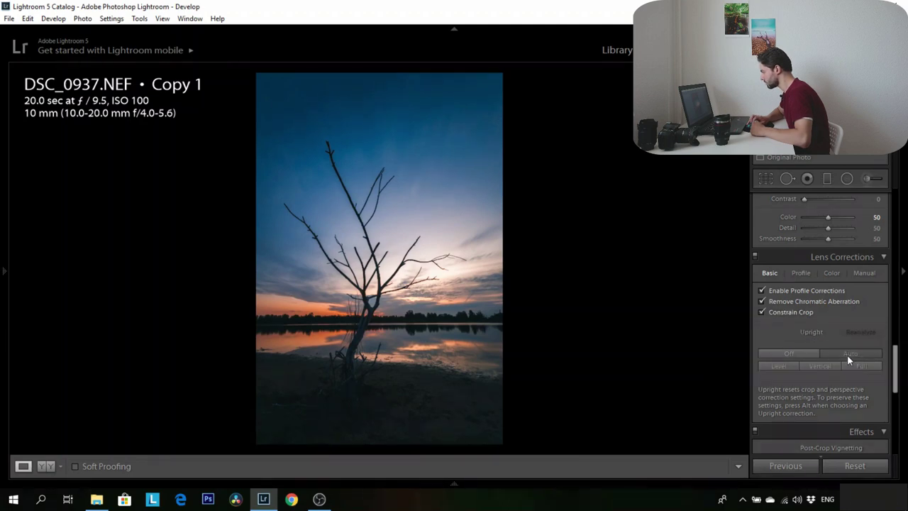
Darken the photo's edges with a Highlight Priority post-crop vignette, setting the amount to −14
{"action": "scroll", "coordinate": [847, 355], "scroll_direction": "down", "scroll_amount": 3}
{"action": "left_click", "coordinate": [876, 368]}
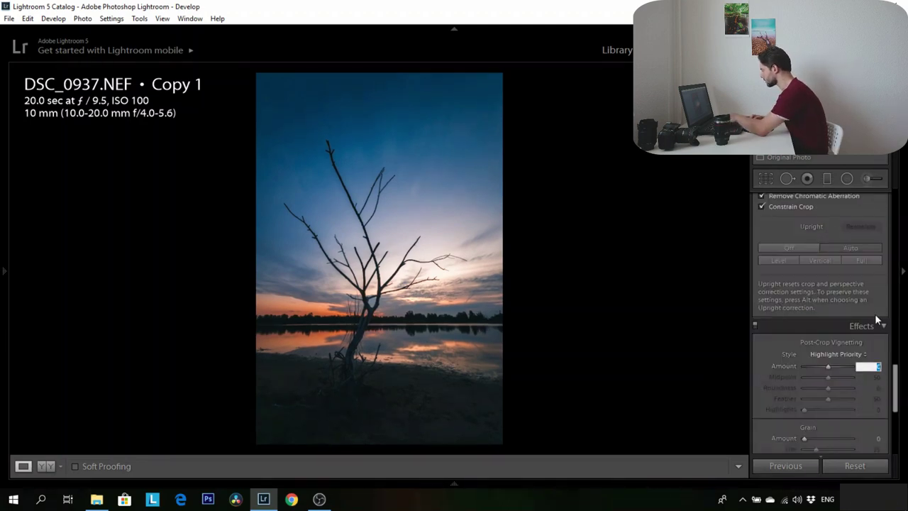
{"action": "key", "text": "Down"}
{"action": "key", "text": "Down"}
{"action": "key", "text": "Down"}
{"action": "key", "text": "Down"}
{"action": "key", "text": "Down"}
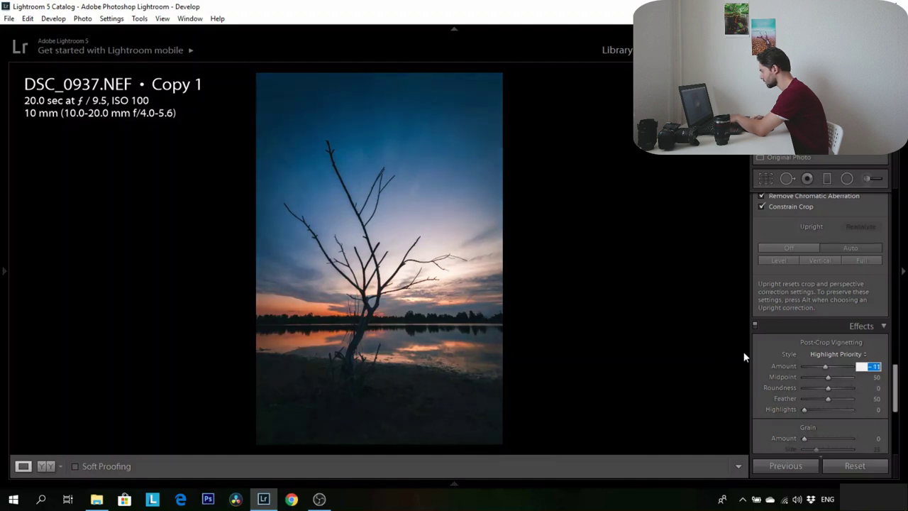
{"action": "key", "text": "Down"}
{"action": "key", "text": "Down"}
Set the vignette midpoint to 27 and compare the photo with and without the effects, leaving them enabled
{"action": "left_click_drag", "start_coordinate": [808, 375], "coordinate": [817, 376]}
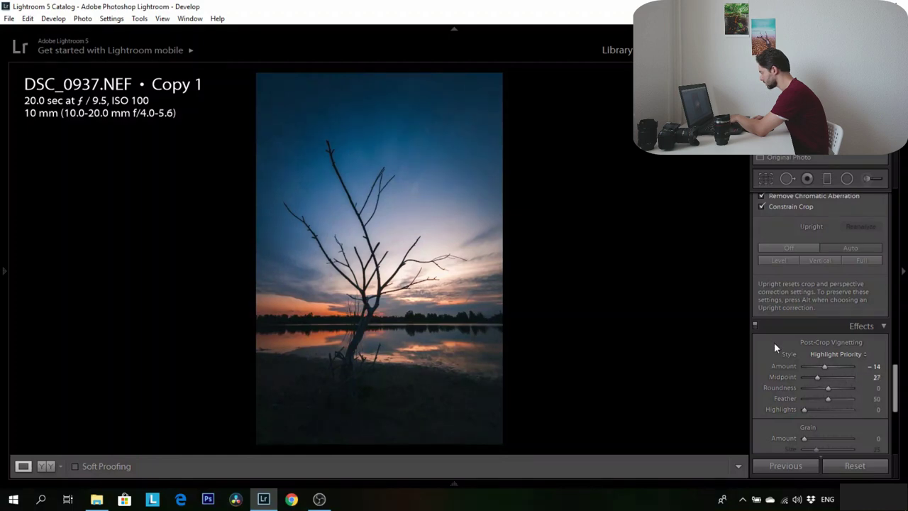
{"action": "left_click", "coordinate": [755, 326]}
{"action": "left_click", "coordinate": [755, 326]}
{"action": "left_click", "coordinate": [755, 325]}
{"action": "left_click", "coordinate": [756, 325]}
{"action": "left_click", "coordinate": [755, 325]}
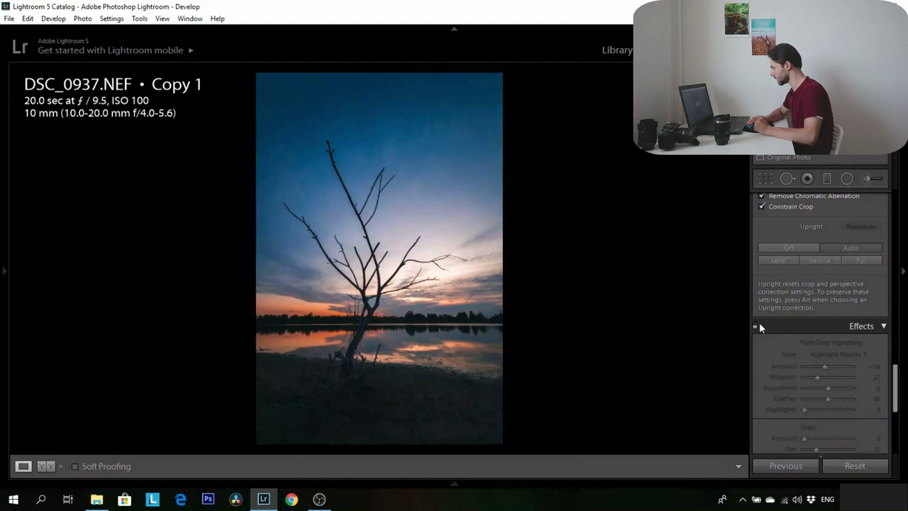
{"action": "left_click", "coordinate": [756, 326]}
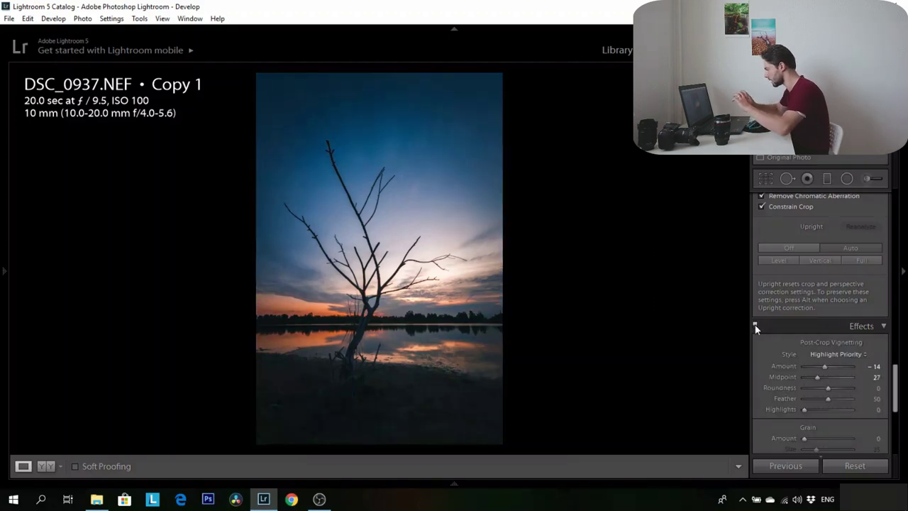
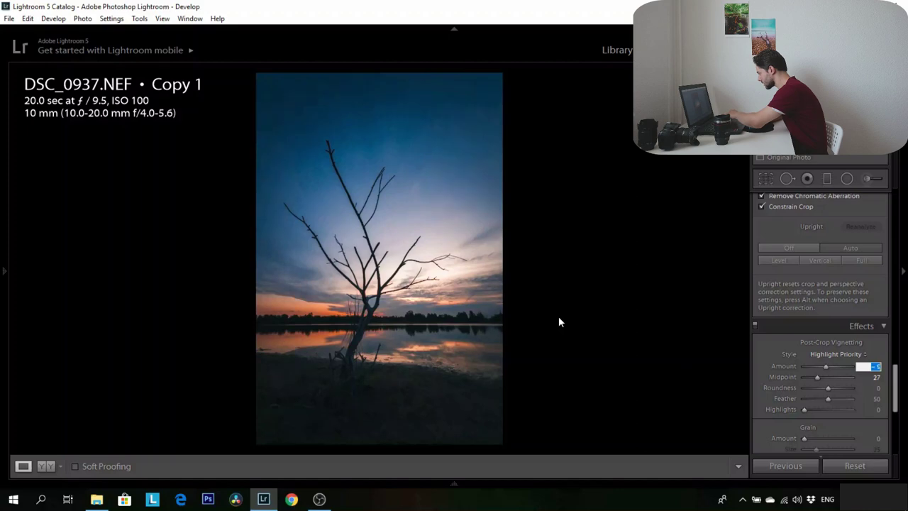
Show the filmstrip and examine the water reflections in DSC_0937.NEF up close, moving on to the DSC_0937-Edit.tif version
{"action": "scroll", "coordinate": [816, 340], "scroll_direction": "up", "scroll_amount": 10}
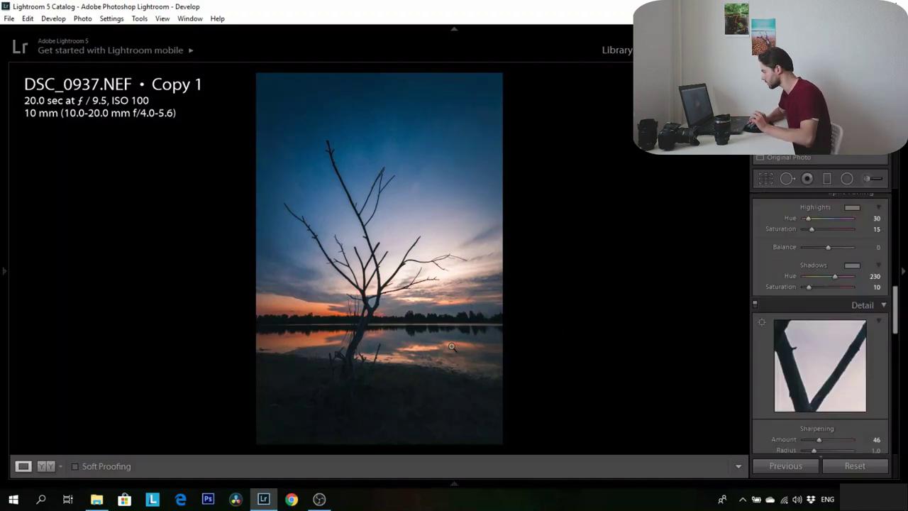
{"action": "left_click_drag", "start_coordinate": [895, 305], "coordinate": [895, 321]}
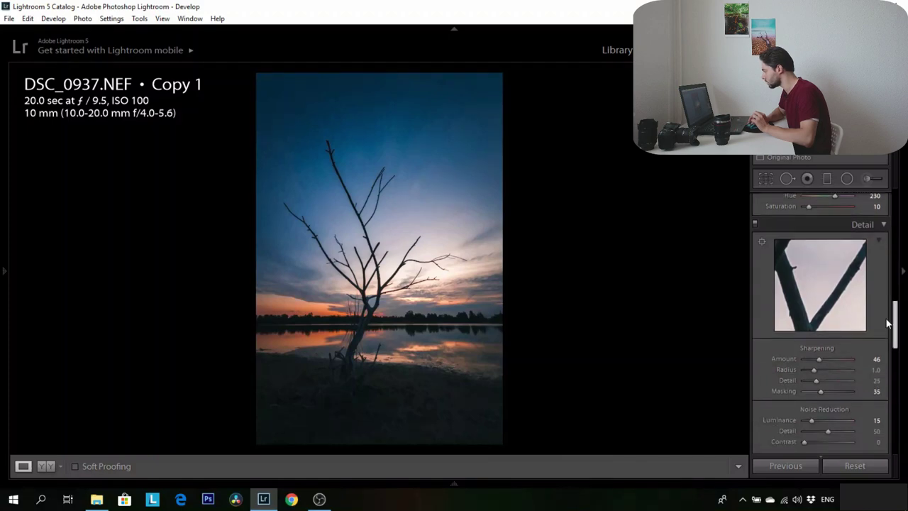
{"action": "left_click", "coordinate": [430, 487]}
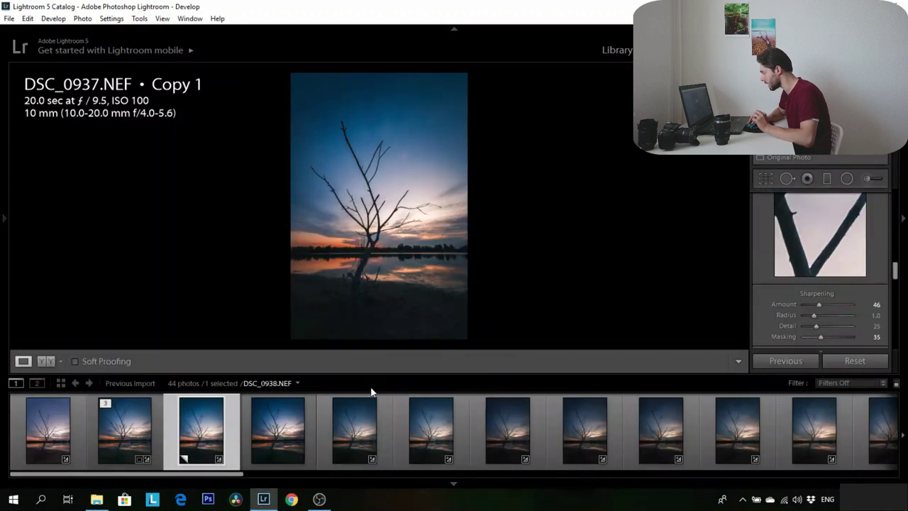
{"action": "left_click", "coordinate": [114, 438]}
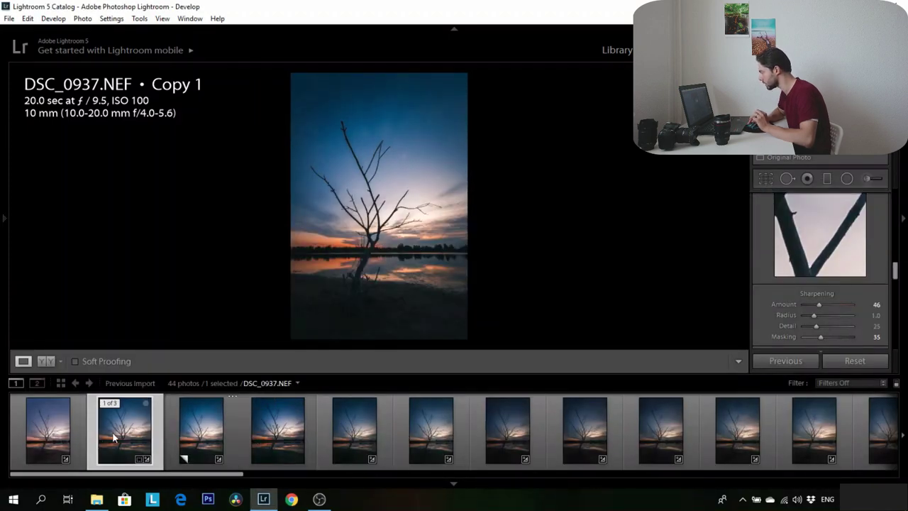
{"action": "left_click", "coordinate": [438, 283]}
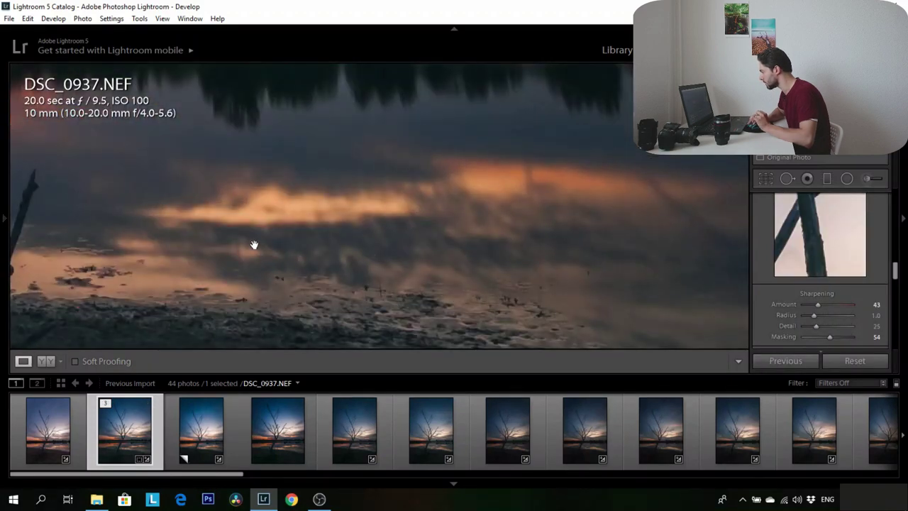
{"action": "key", "text": "Right"}
{"action": "key", "text": "Right"}
{"action": "left_click", "coordinate": [290, 241]}
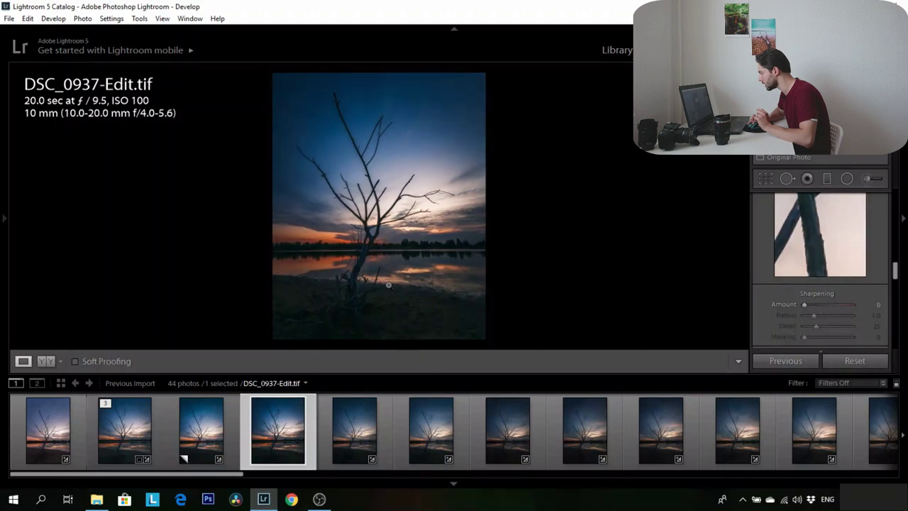
Examine the shoreline water in DSC_0937-Edit.tif up close and compare it with the same area in Copy 1
{"action": "left_click", "coordinate": [389, 289]}
{"action": "left_click_drag", "start_coordinate": [487, 277], "coordinate": [210, 279]}
{"action": "left_click_drag", "start_coordinate": [426, 279], "coordinate": [422, 249]}
{"action": "left_click", "coordinate": [227, 419]}
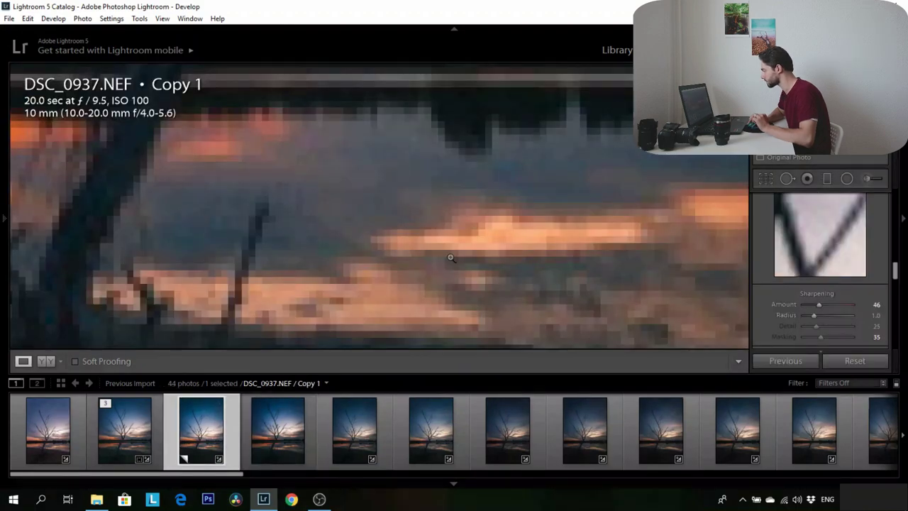
{"action": "left_click", "coordinate": [436, 268]}
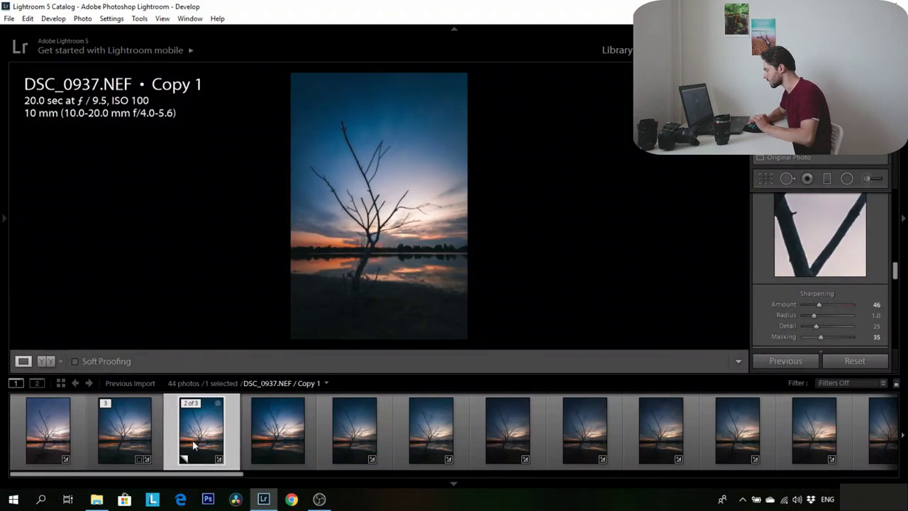
Open Copy 1 of DSC_0937.NEF for editing in Adobe Photoshop CS6
{"action": "right_click", "coordinate": [215, 426]}
{"action": "right_click", "coordinate": [200, 420]}
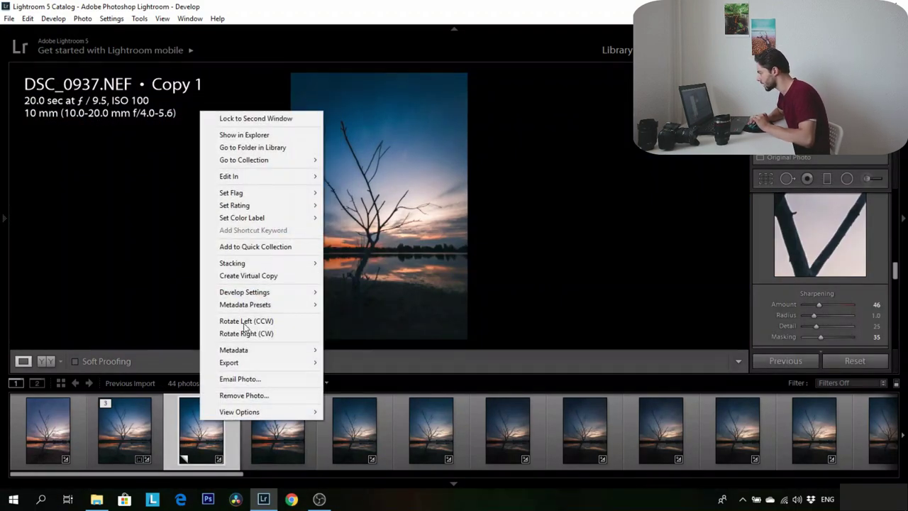
{"action": "mouse_move", "coordinate": [269, 177]}
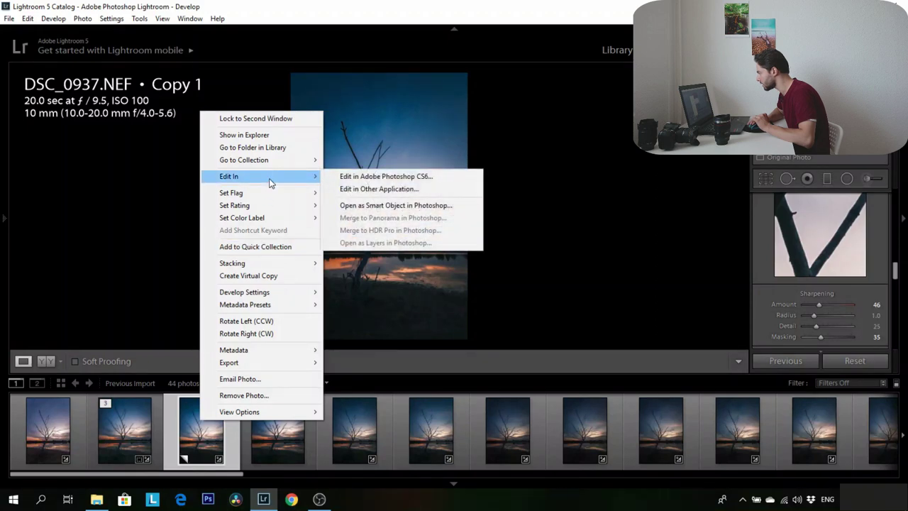
{"action": "left_click", "coordinate": [417, 176]}
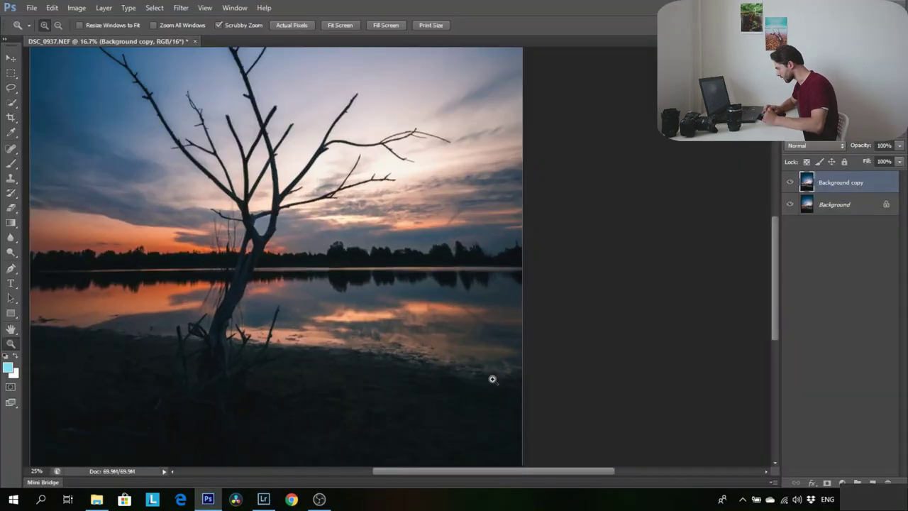
Remove the small dark speck from the water right of the tree with the content-aware Spot Healing Brush
{"action": "scroll", "coordinate": [490, 377], "scroll_direction": "up", "scroll_amount": 6}
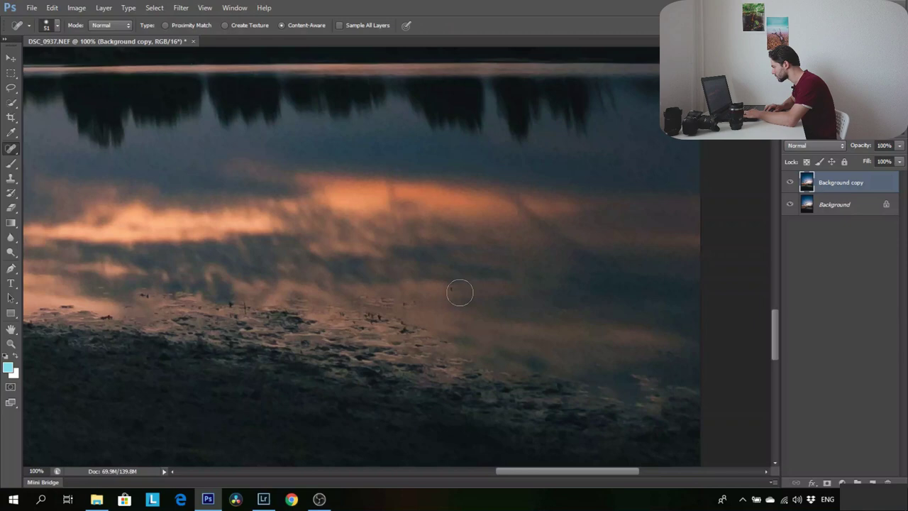
{"action": "left_click_drag", "start_coordinate": [460, 292], "coordinate": [454, 286]}
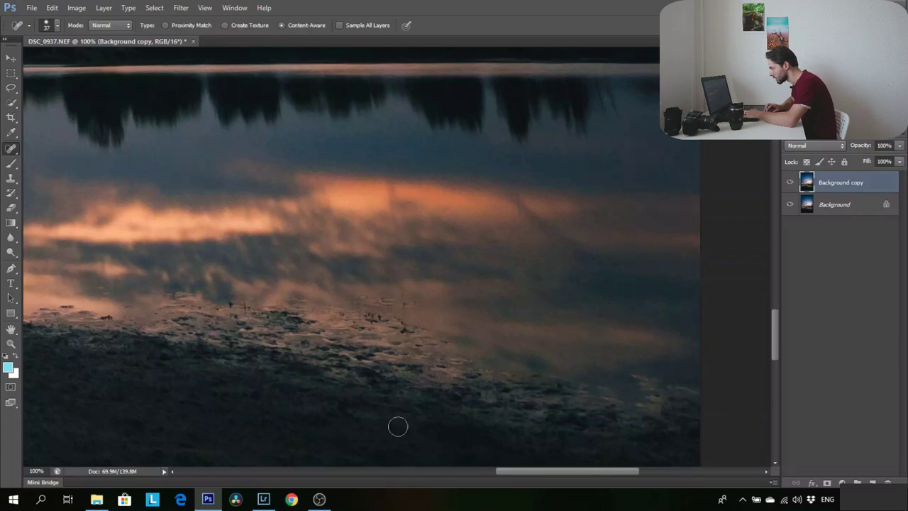
Remove the floating debris at the cloud reflection's edge left of the tree with a Content-Aware fill at 100% opacity
{"action": "left_click_drag", "start_coordinate": [596, 471], "coordinate": [549, 476]}
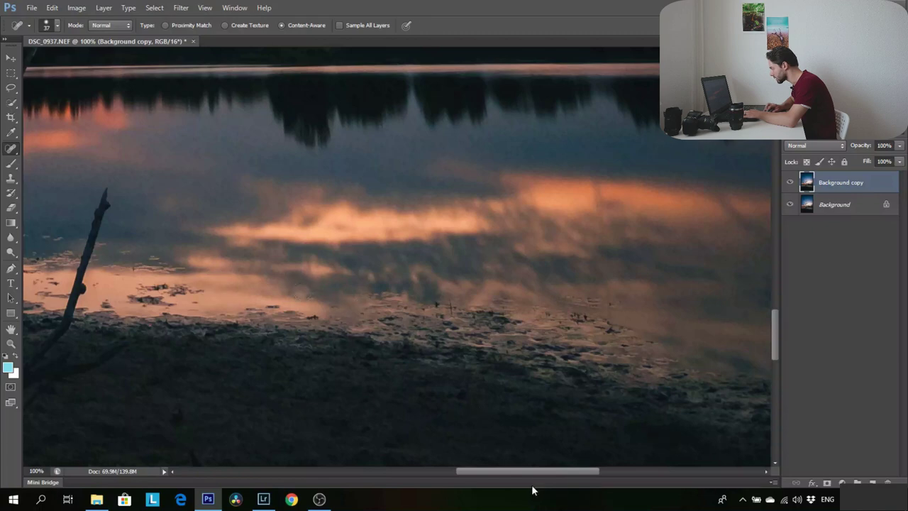
{"action": "left_click_drag", "start_coordinate": [526, 471], "coordinate": [367, 469]}
{"action": "scroll", "coordinate": [364, 286], "scroll_direction": "up", "scroll_amount": 4}
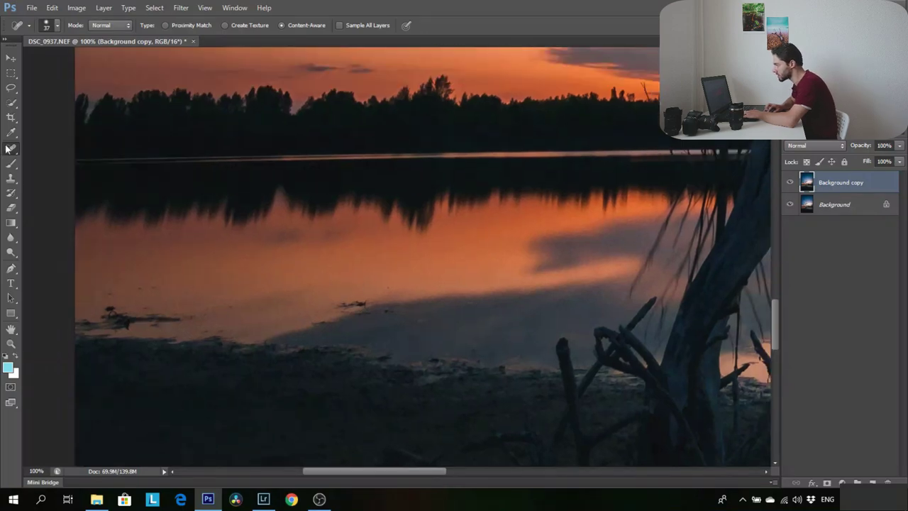
{"action": "left_click", "coordinate": [11, 73]}
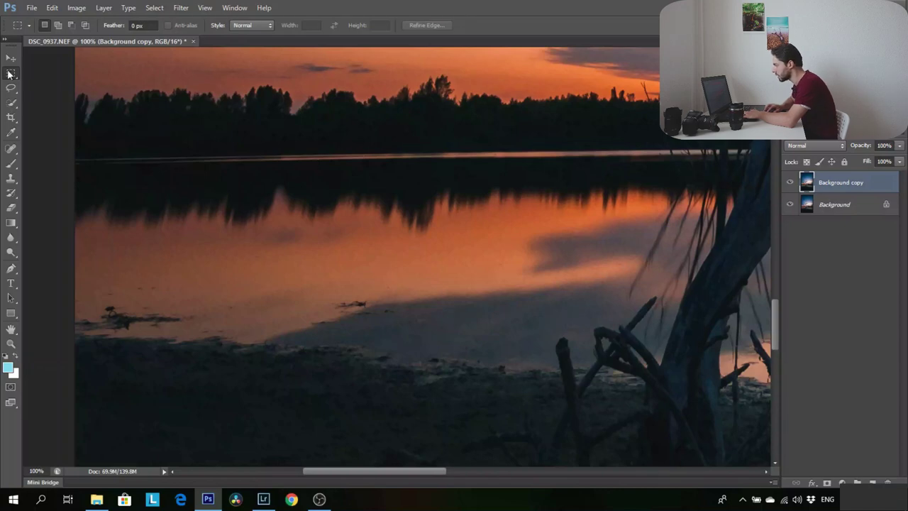
{"action": "left_click_drag", "start_coordinate": [324, 294], "coordinate": [402, 315]}
{"action": "right_click", "coordinate": [385, 309]}
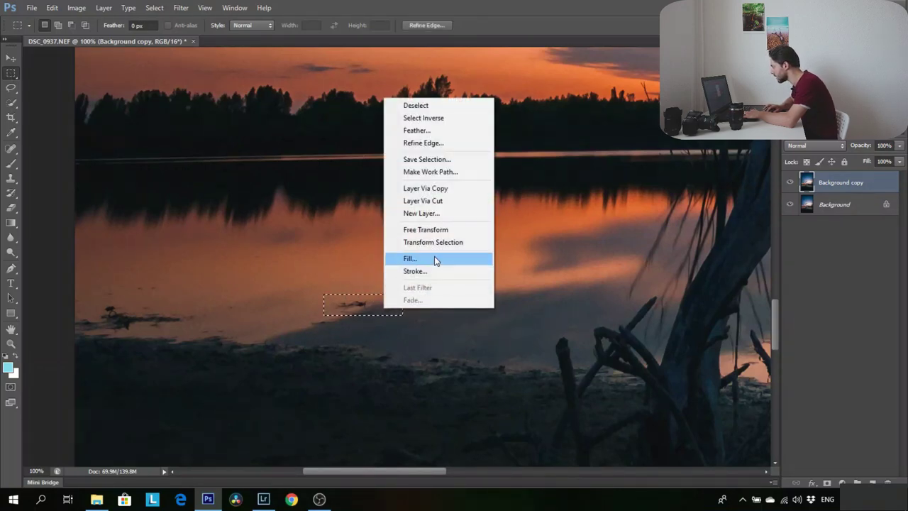
{"action": "left_click", "coordinate": [434, 259]}
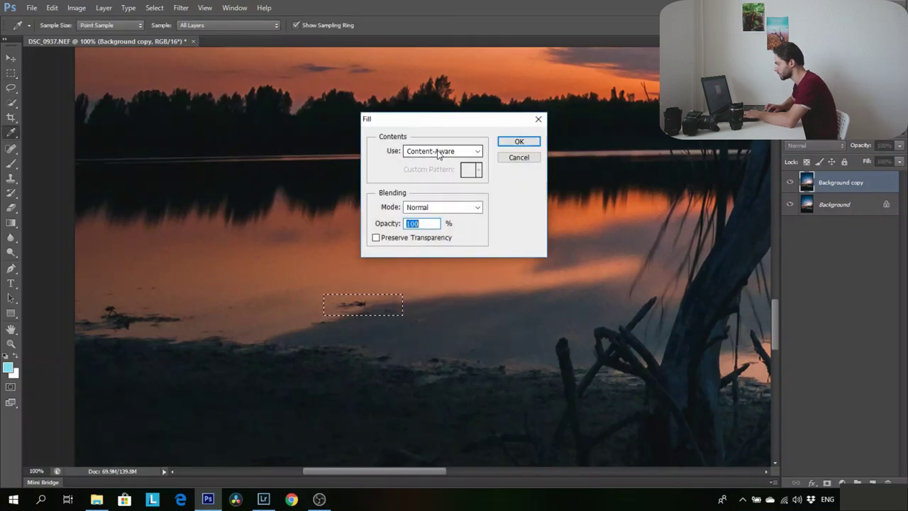
{"action": "left_click", "coordinate": [518, 142]}
{"action": "key", "text": "ctrl+d"}
{"action": "key", "text": "m"}
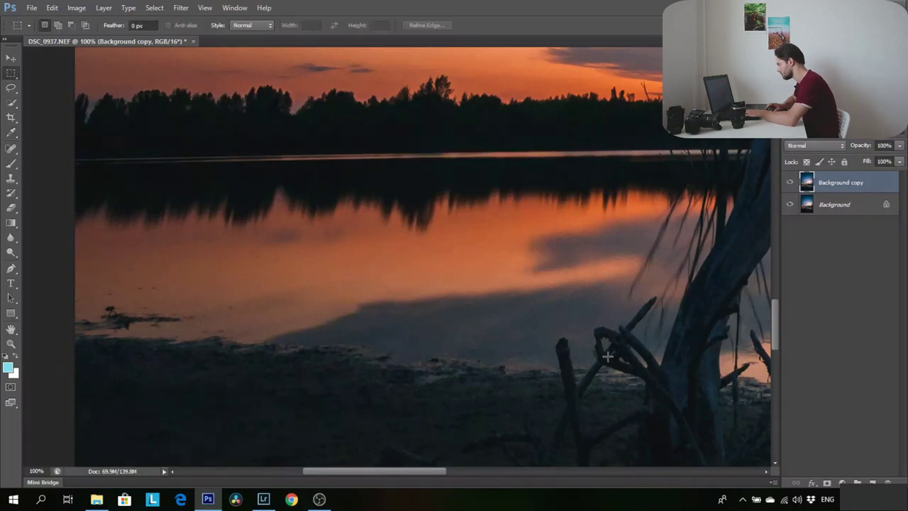
Remove the larger debris patch by the shore at the photo's left edge with a Content-Aware fill
{"action": "left_click_drag", "start_coordinate": [215, 329], "coordinate": [58, 300]}
{"action": "right_click", "coordinate": [126, 319]}
{"action": "left_click", "coordinate": [166, 271]}
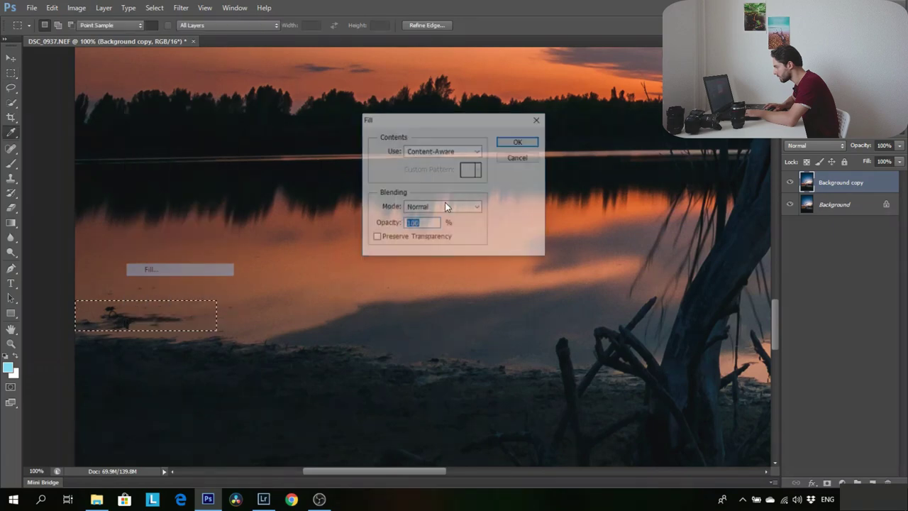
{"action": "left_click", "coordinate": [519, 142]}
{"action": "key", "text": "ctrl+d"}
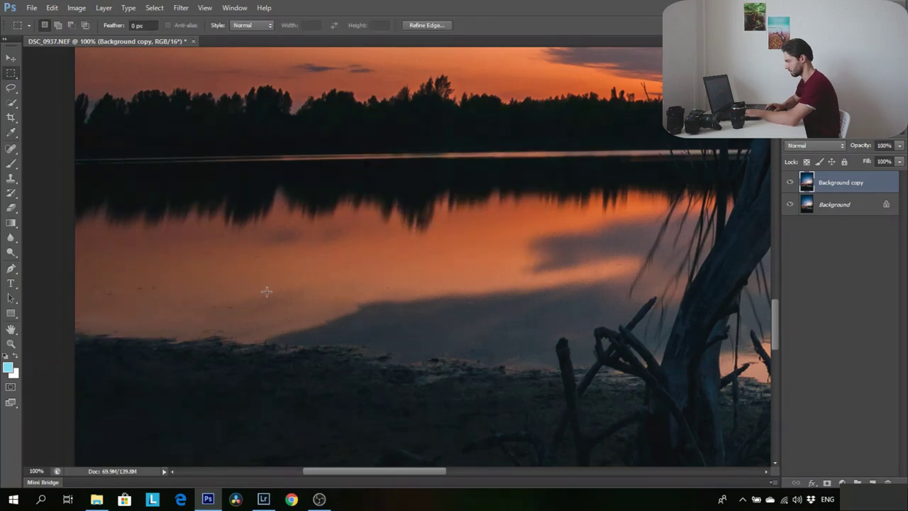
Remove the remaining tiny specks from the orange water above the left shore with two small Content-Aware fills
{"action": "left_click_drag", "start_coordinate": [248, 310], "coordinate": [202, 304]}
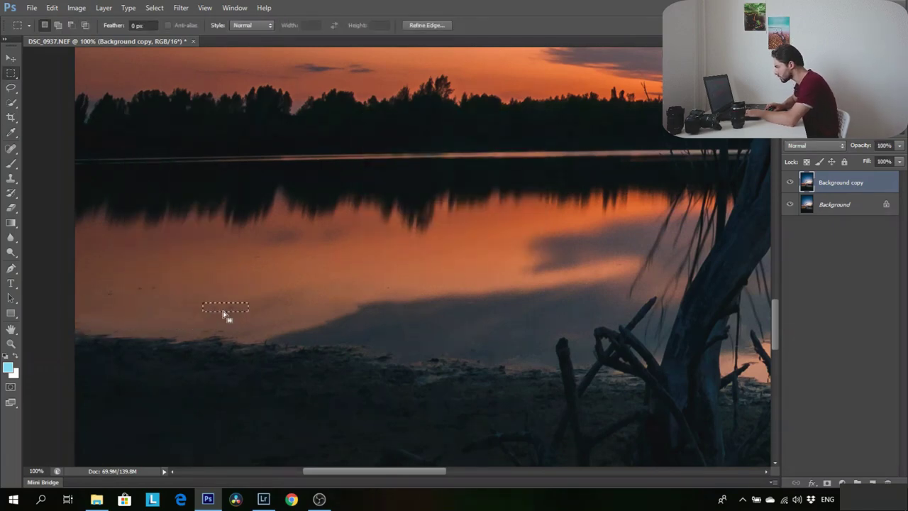
{"action": "right_click", "coordinate": [224, 315]}
{"action": "left_click", "coordinate": [259, 264]}
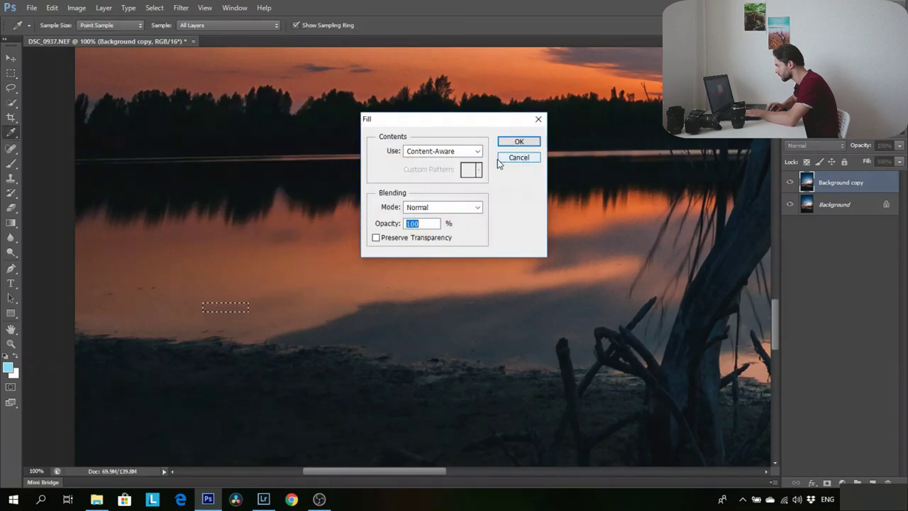
{"action": "left_click", "coordinate": [505, 143]}
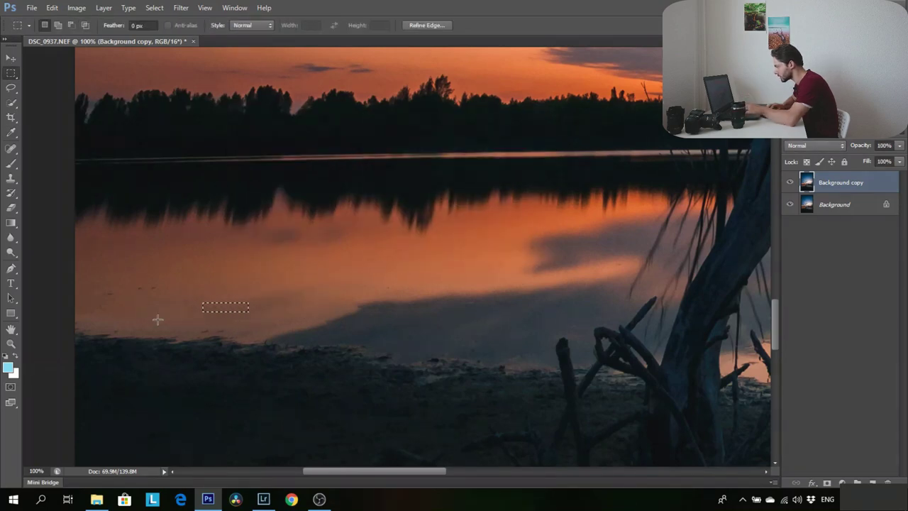
{"action": "left_click_drag", "start_coordinate": [163, 298], "coordinate": [96, 282]}
{"action": "right_click", "coordinate": [161, 298]}
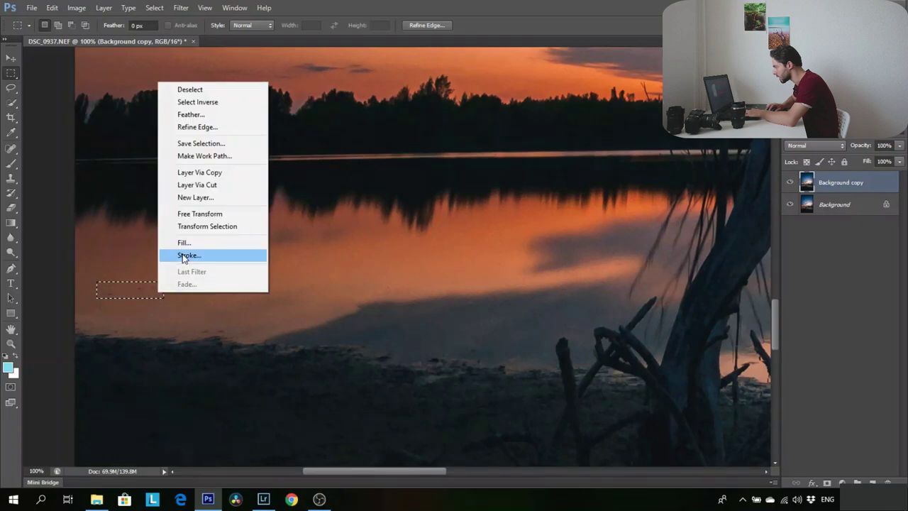
{"action": "left_click", "coordinate": [183, 242]}
{"action": "left_click", "coordinate": [521, 143]}
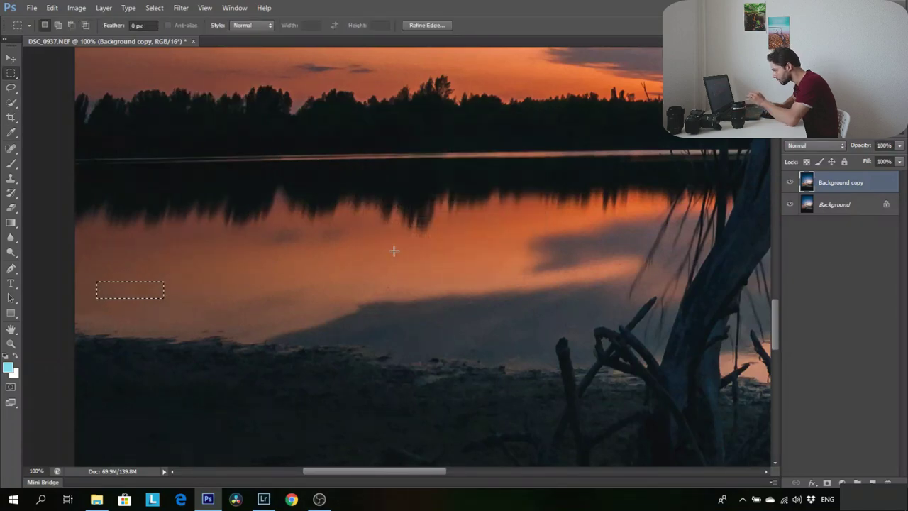
Fit the whole photo on screen to check the retouched water and clear the leftover selection
{"action": "left_click_drag", "start_coordinate": [375, 472], "coordinate": [571, 491]}
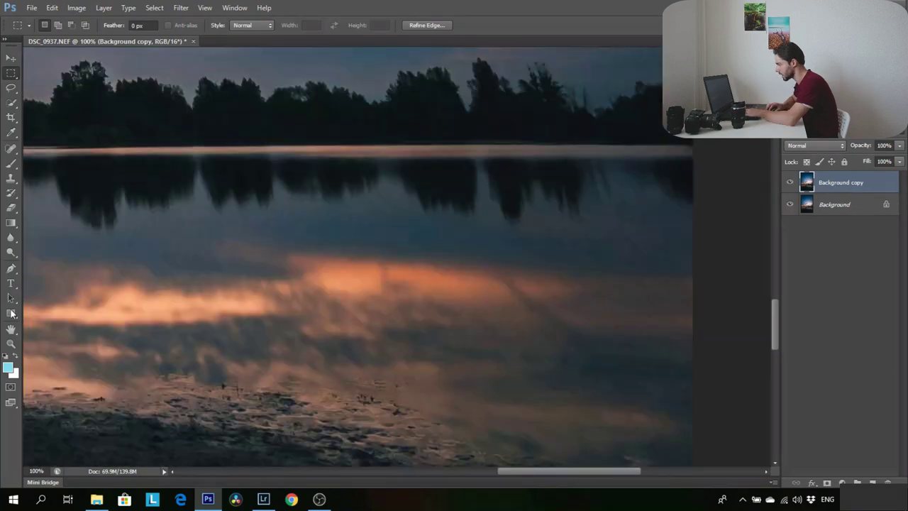
{"action": "left_click", "coordinate": [11, 343]}
{"action": "right_click", "coordinate": [361, 178]}
{"action": "left_click", "coordinate": [385, 188]}
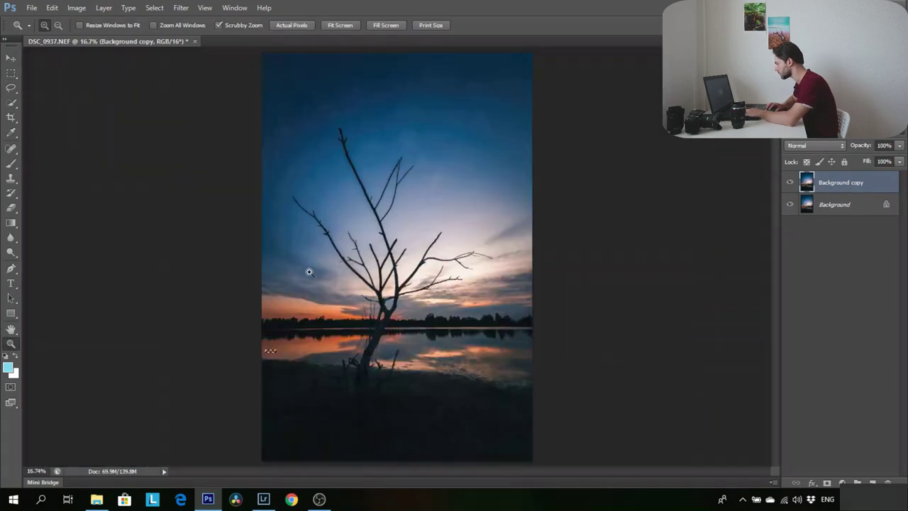
{"action": "left_click", "coordinate": [10, 77]}
Flatten the retouched layer and the original into a single background layer
{"action": "key", "text": "alt+bracketleft"}
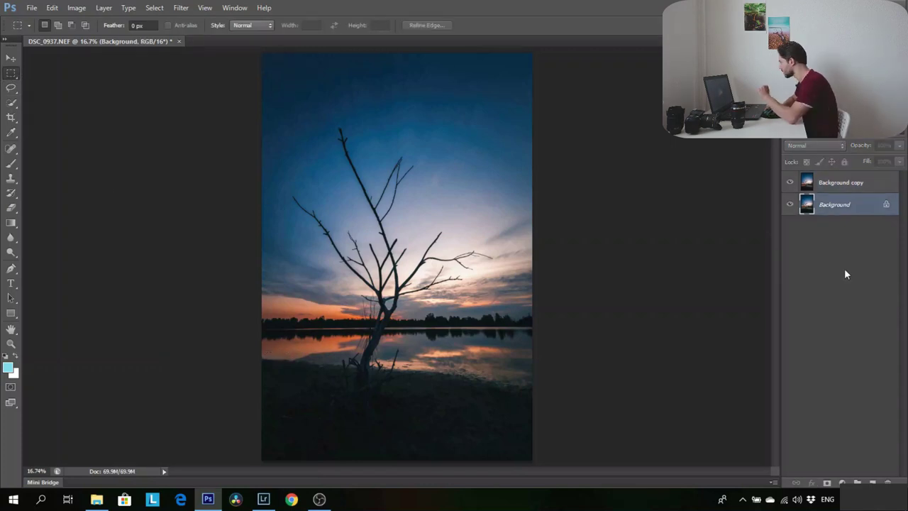
{"action": "right_click", "coordinate": [859, 212]}
{"action": "left_click", "coordinate": [853, 286]}
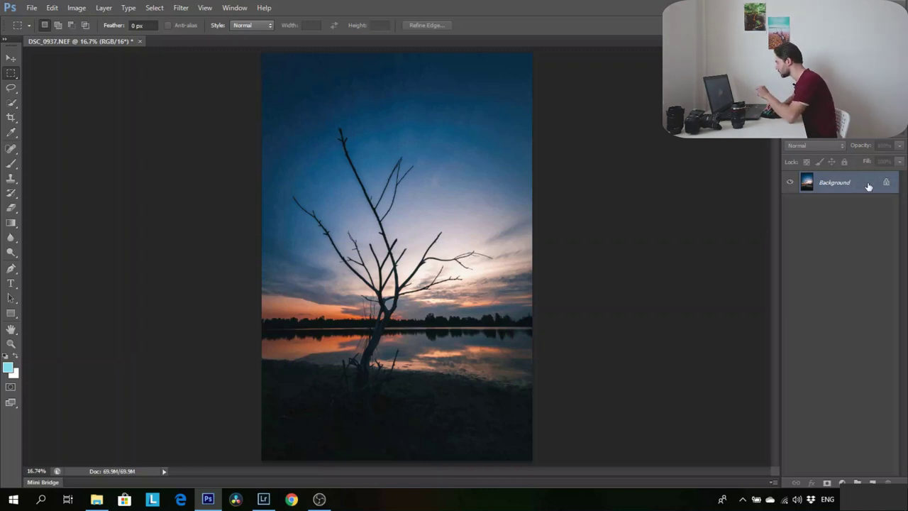
Duplicate the background layer, set the copy's opacity to 20% and deselect the layers
{"action": "left_click_drag", "start_coordinate": [868, 186], "coordinate": [873, 483]}
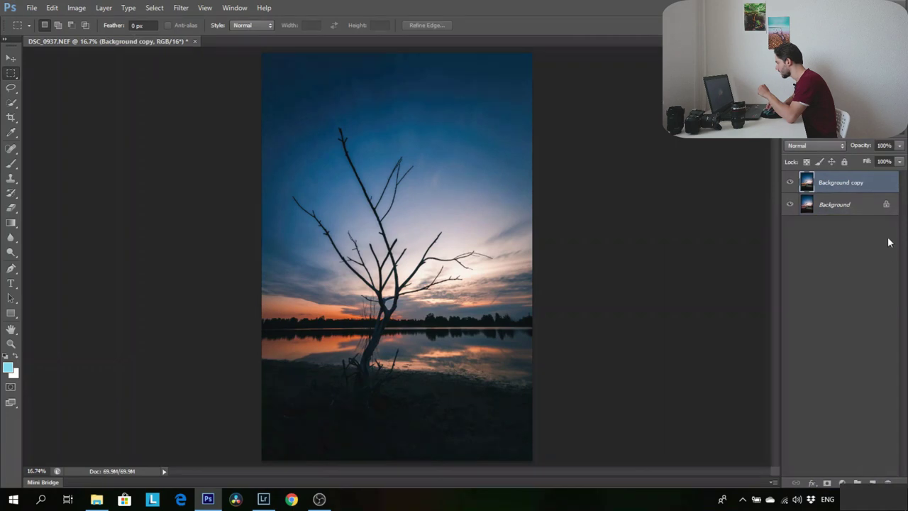
{"action": "left_click", "coordinate": [883, 145]}
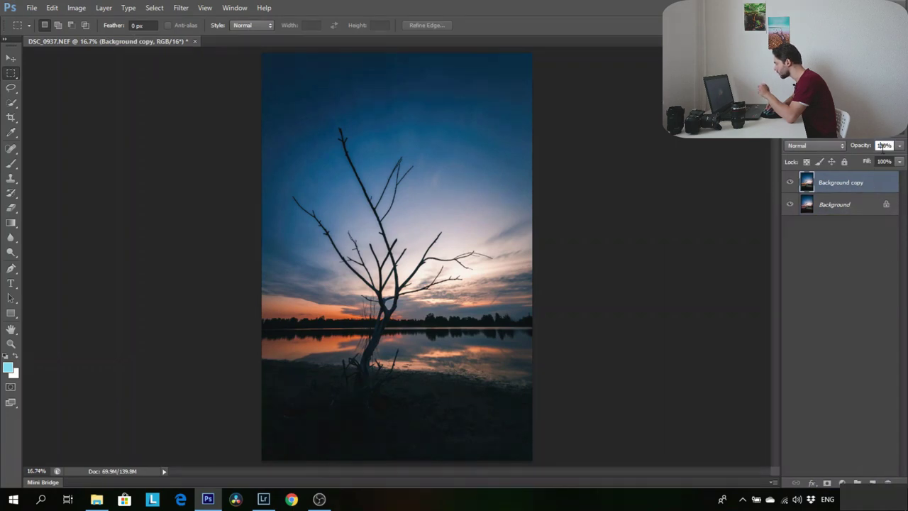
{"action": "type", "text": "20"}
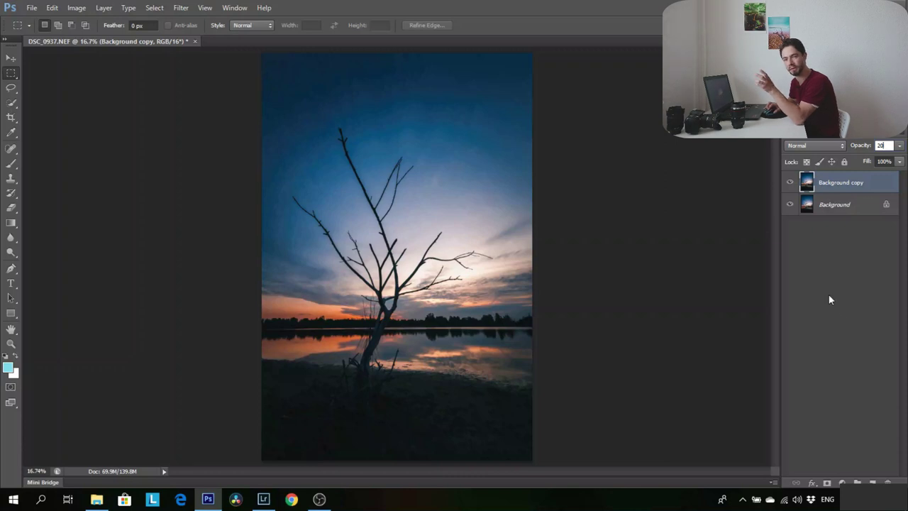
{"action": "left_click", "coordinate": [819, 288]}
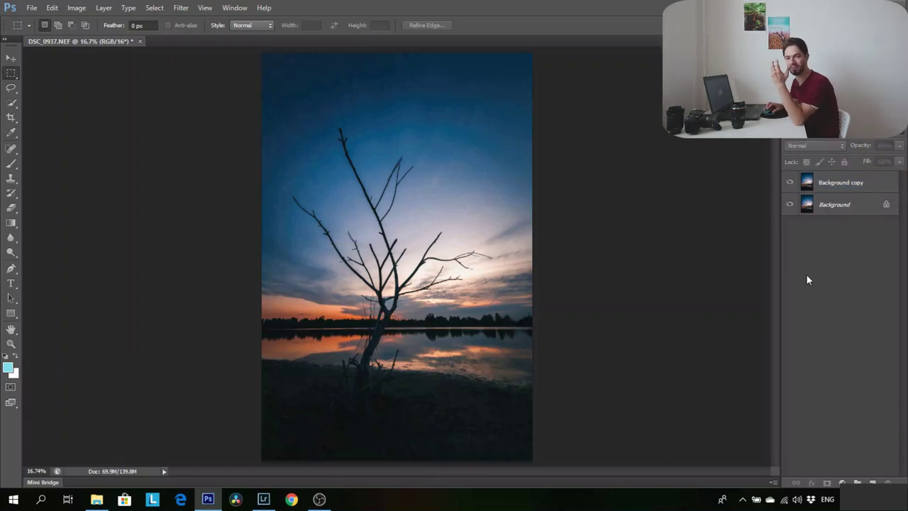
Set the Background copy layer's blend mode to Overlay and compare the photo with and without that layer
{"action": "left_click", "coordinate": [858, 186]}
{"action": "left_click", "coordinate": [837, 146]}
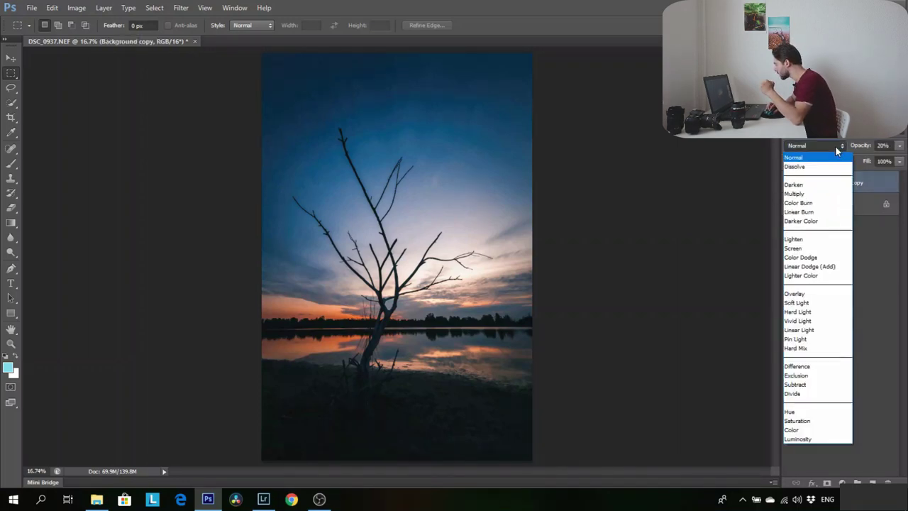
{"action": "left_click", "coordinate": [810, 294]}
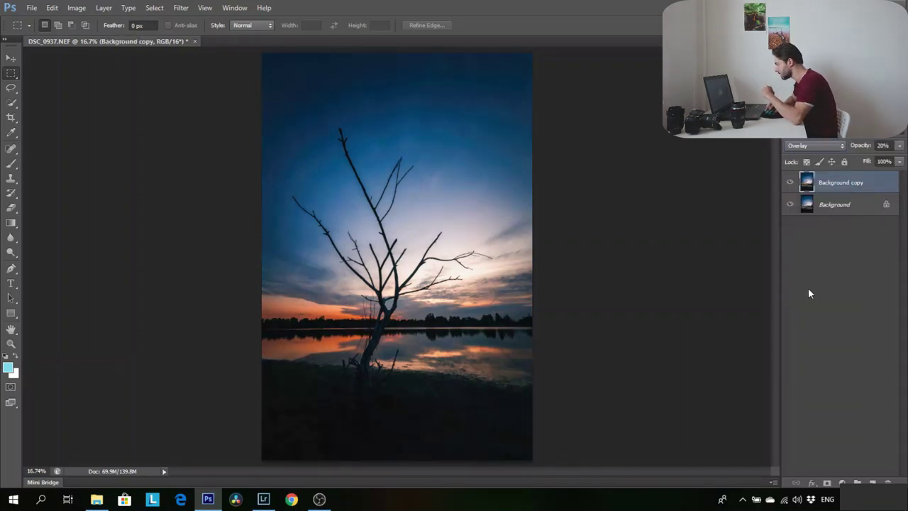
{"action": "left_click", "coordinate": [790, 185]}
{"action": "left_click", "coordinate": [790, 184]}
{"action": "left_click", "coordinate": [790, 185]}
{"action": "left_click", "coordinate": [790, 185]}
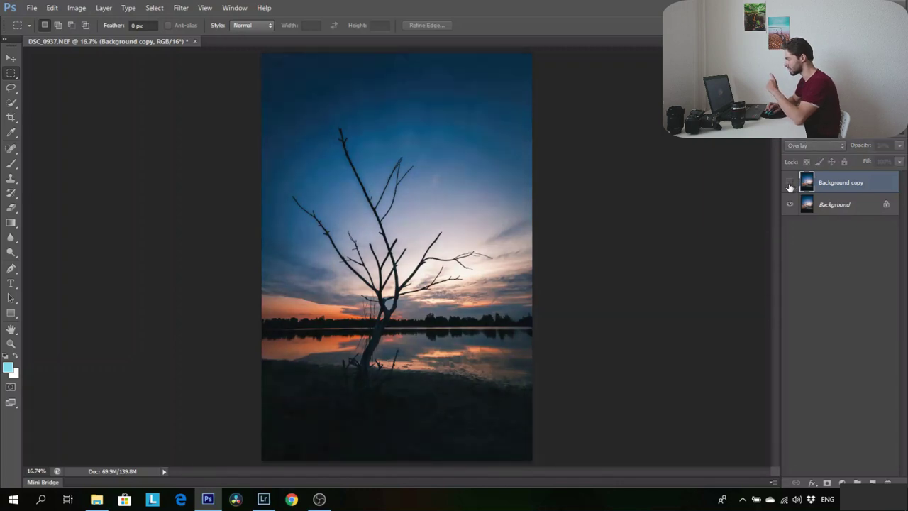
{"action": "left_click", "coordinate": [790, 185]}
{"action": "left_click", "coordinate": [790, 185]}
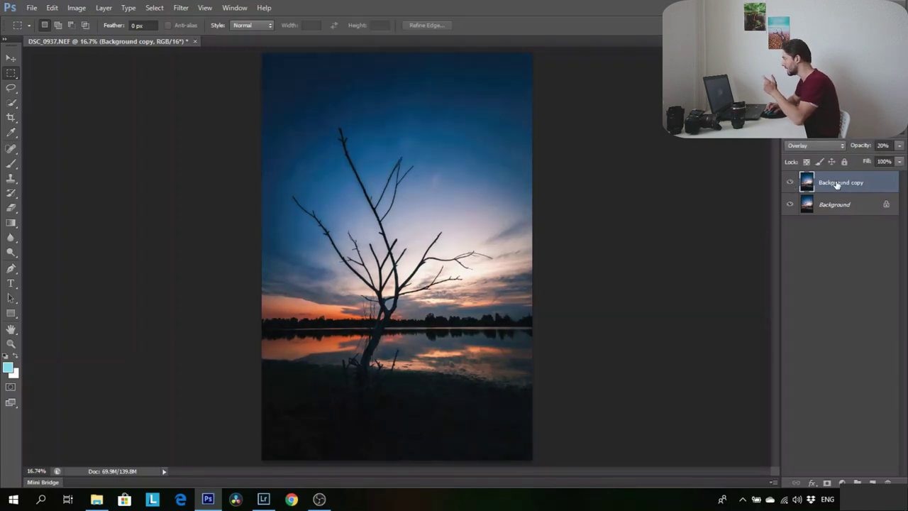
Test a stronger opacity on the Background copy layer and return it to 20%
{"action": "left_click", "coordinate": [899, 145]}
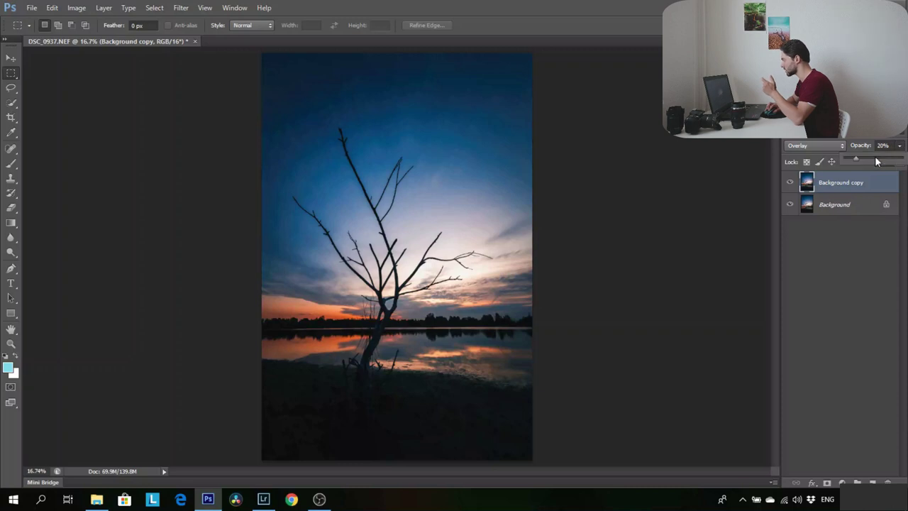
{"action": "left_click", "coordinate": [876, 161]}
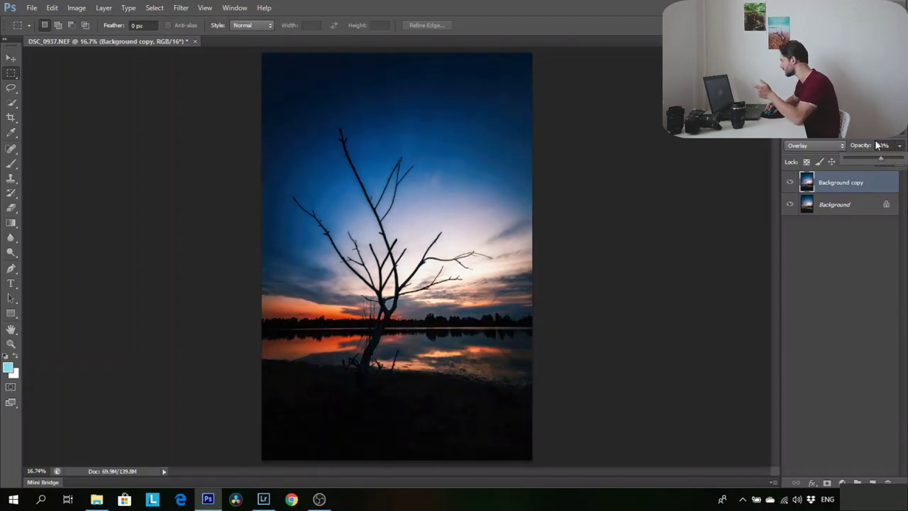
{"action": "left_click", "coordinate": [878, 146]}
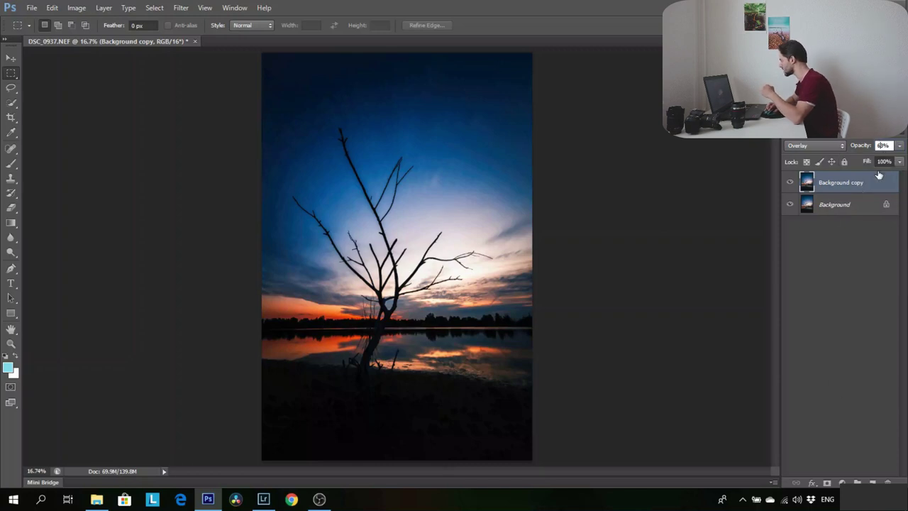
{"action": "type", "text": "20"}
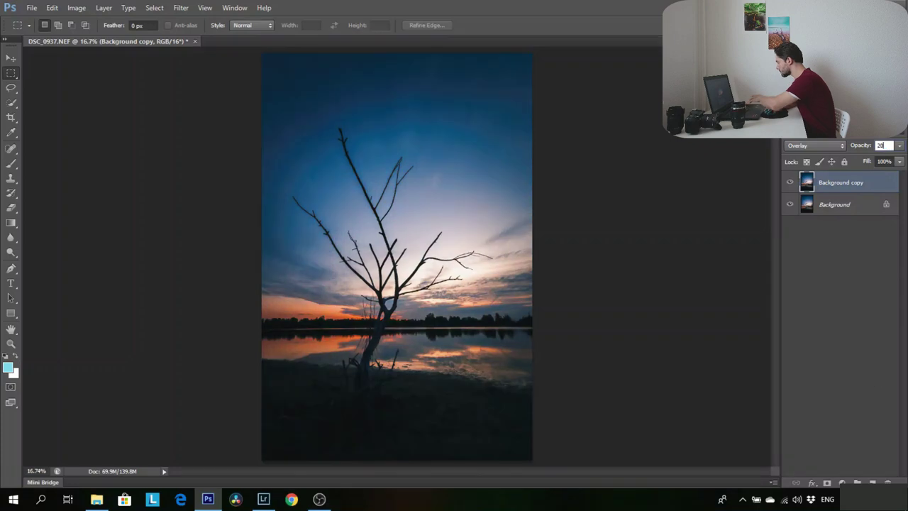
{"action": "left_click", "coordinate": [851, 177]}
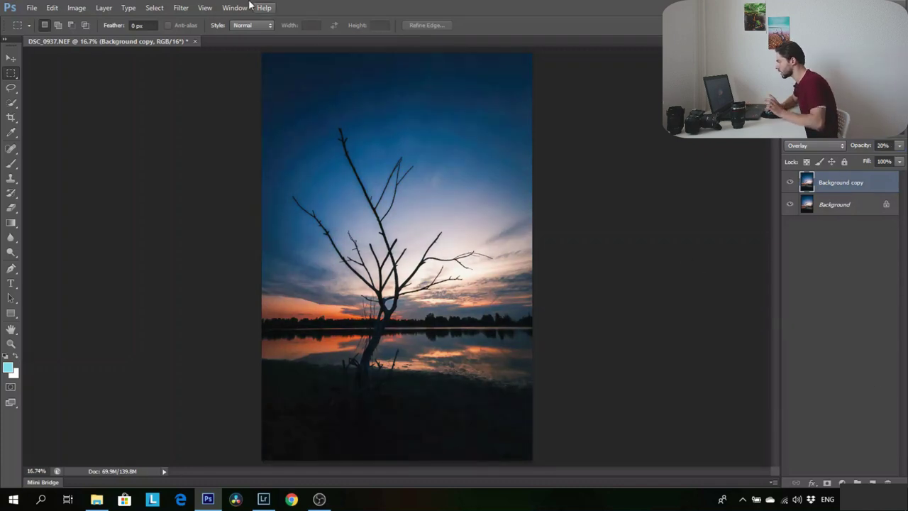
Apply a Gaussian Blur with a 15-pixel radius to the Background copy layer
{"action": "left_click", "coordinate": [181, 7]}
{"action": "mouse_move", "coordinate": [234, 121]}
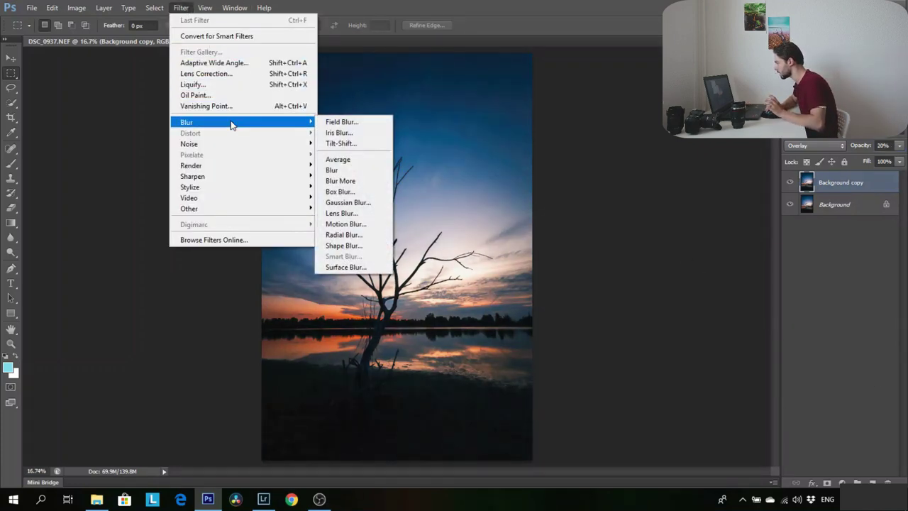
{"action": "left_click", "coordinate": [355, 202]}
{"action": "left_click_drag", "start_coordinate": [631, 140], "coordinate": [692, 183]}
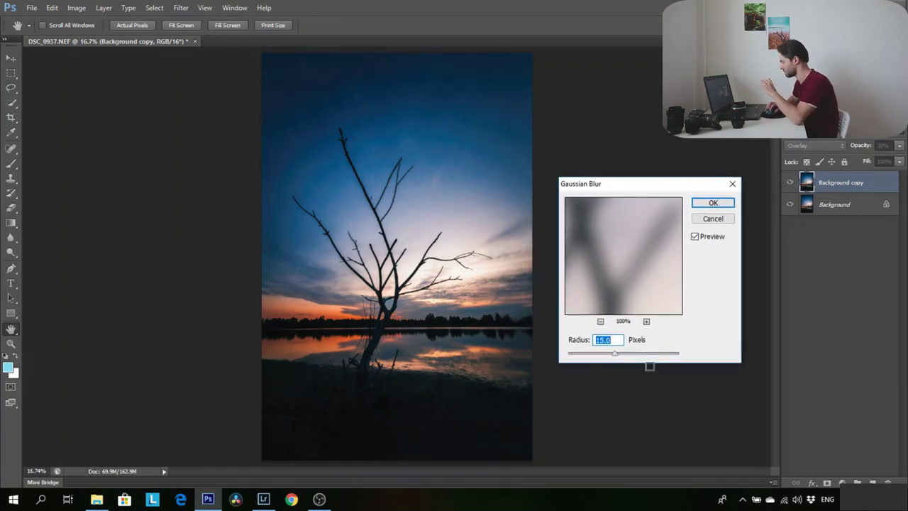
{"action": "left_click", "coordinate": [629, 353]}
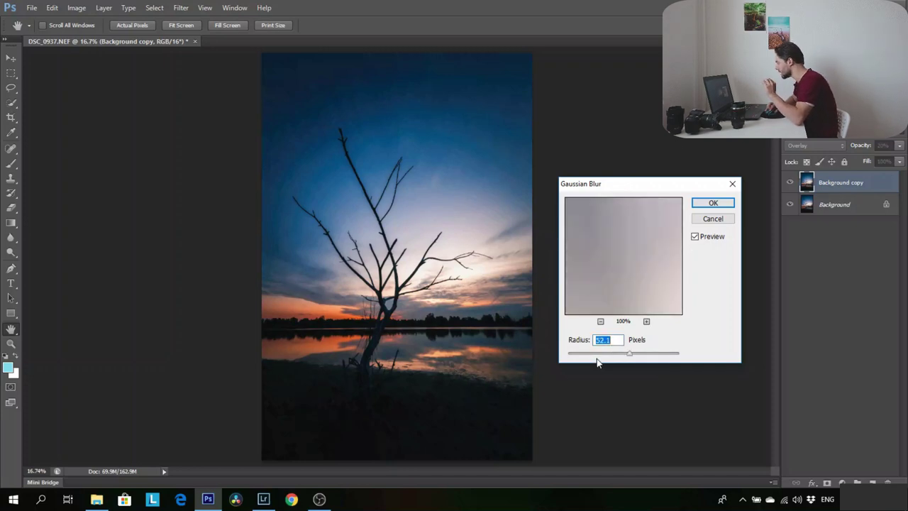
{"action": "type", "text": "15"}
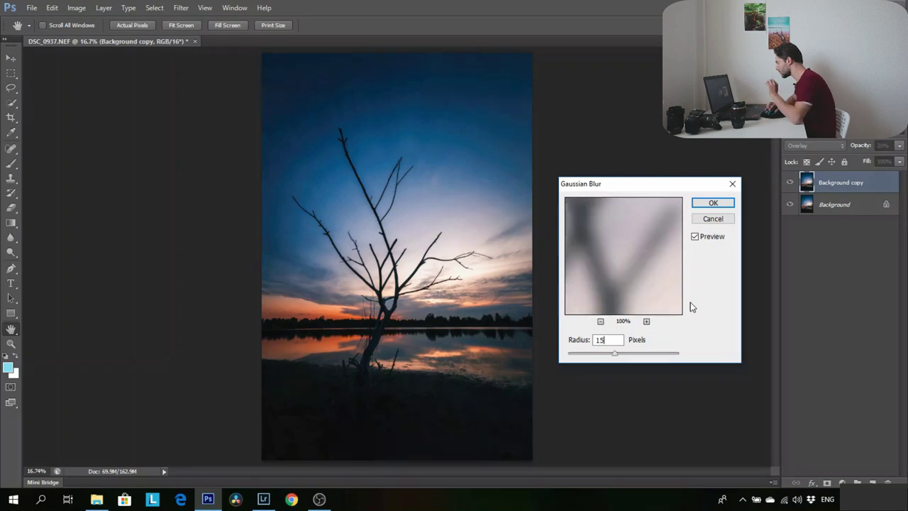
{"action": "left_click", "coordinate": [713, 205]}
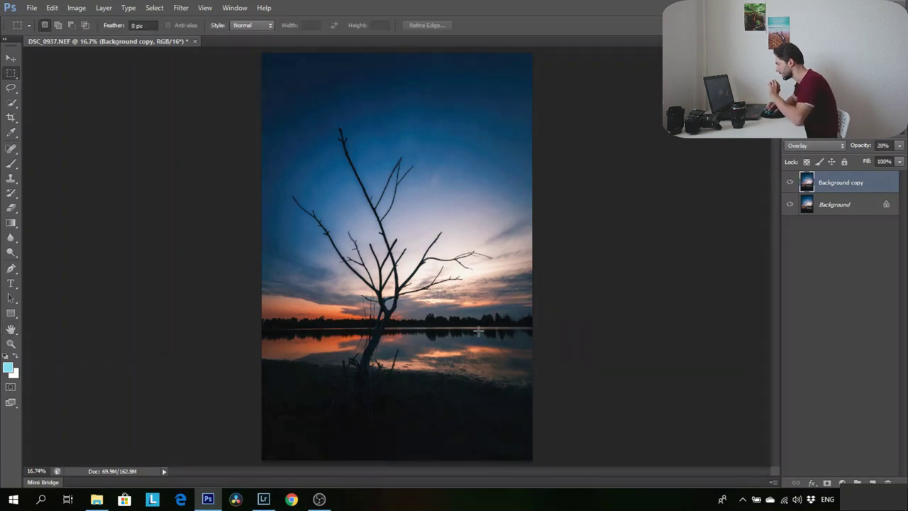
Compare the photo with and without the blurred Overlay layer, leaving the layer visible
{"action": "left_click", "coordinate": [790, 183]}
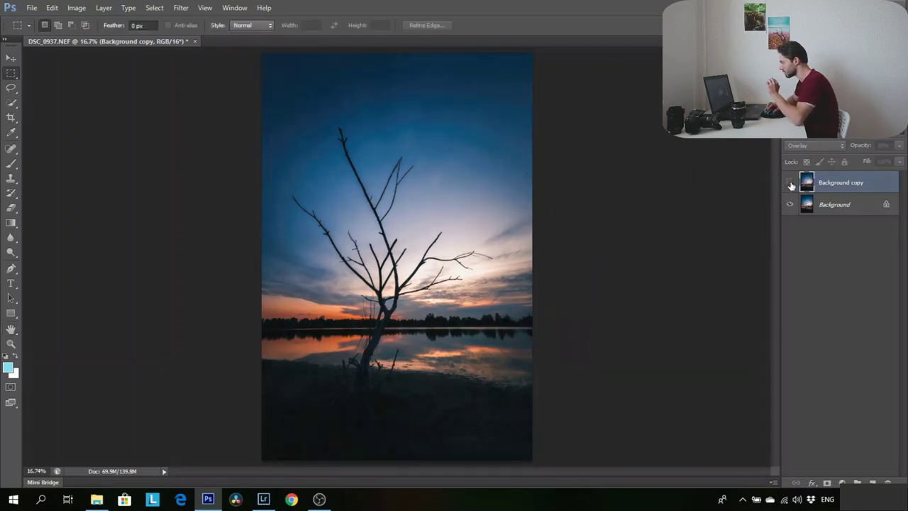
{"action": "left_click", "coordinate": [790, 183]}
{"action": "left_click", "coordinate": [790, 183]}
{"action": "left_click", "coordinate": [790, 183]}
{"action": "left_click", "coordinate": [790, 183]}
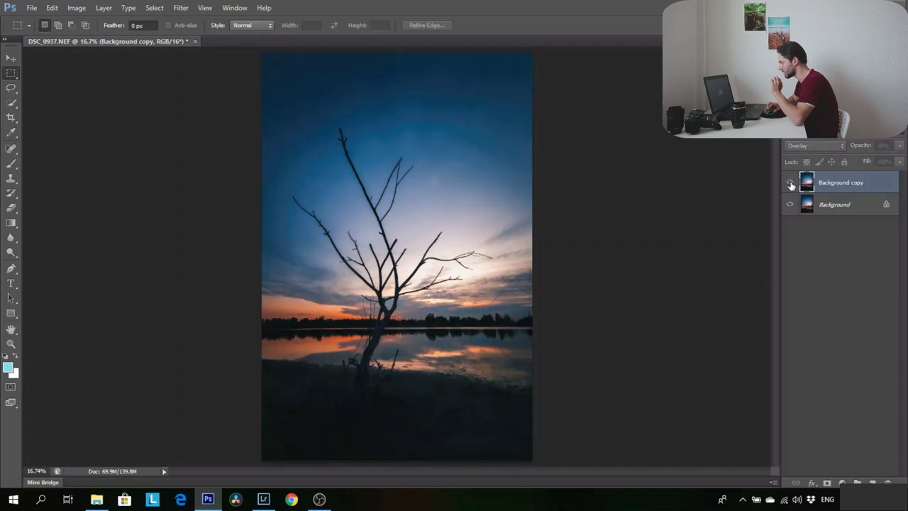
{"action": "left_click", "coordinate": [790, 182]}
{"action": "left_click", "coordinate": [790, 183]}
{"action": "left_click", "coordinate": [790, 183]}
{"action": "left_click", "coordinate": [790, 184]}
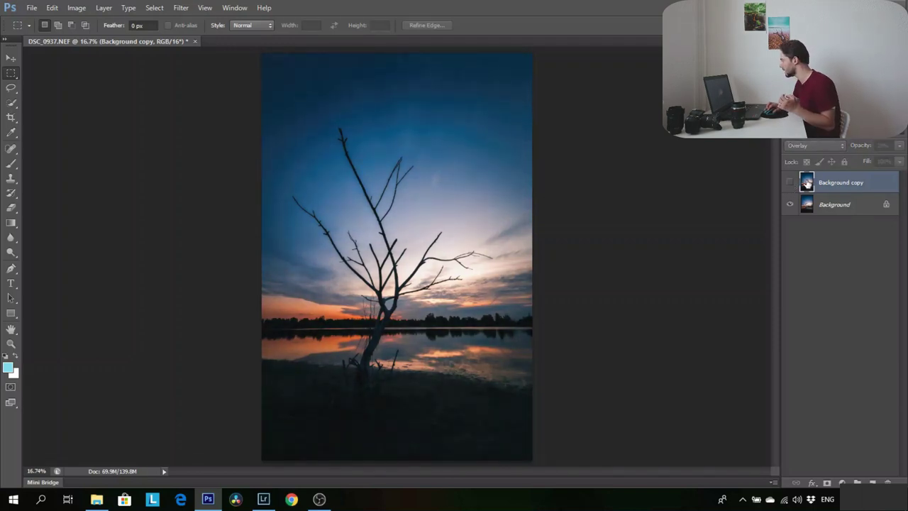
{"action": "left_click", "coordinate": [790, 183]}
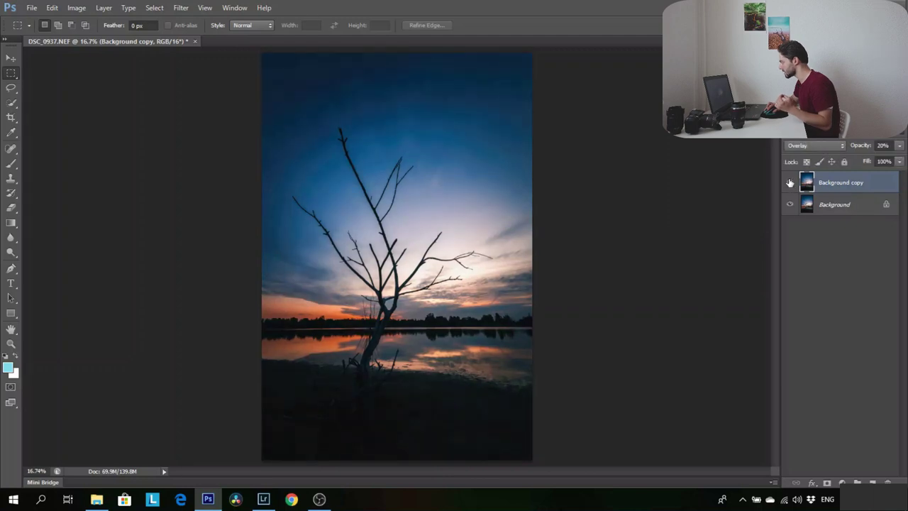
Merge the visible layers into a single background layer and save the edited photo
{"action": "right_click", "coordinate": [845, 207]}
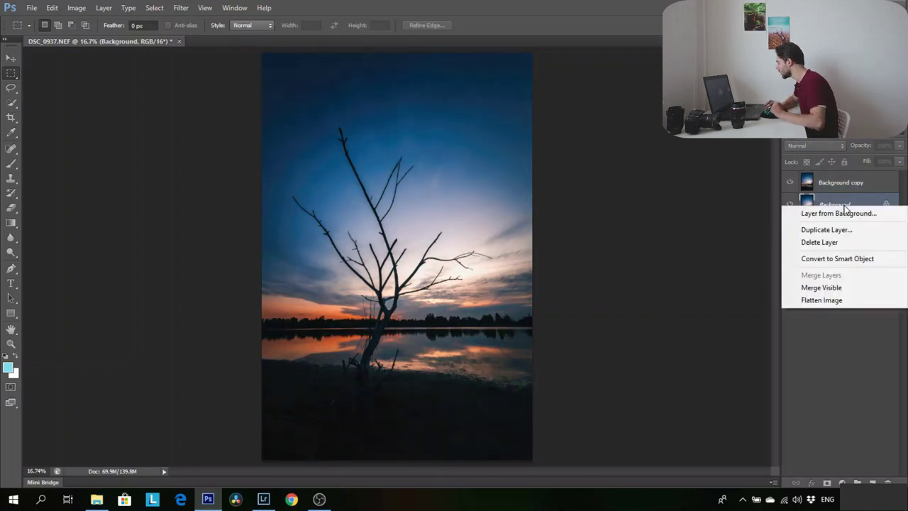
{"action": "left_click", "coordinate": [862, 289]}
{"action": "left_click", "coordinate": [31, 8]}
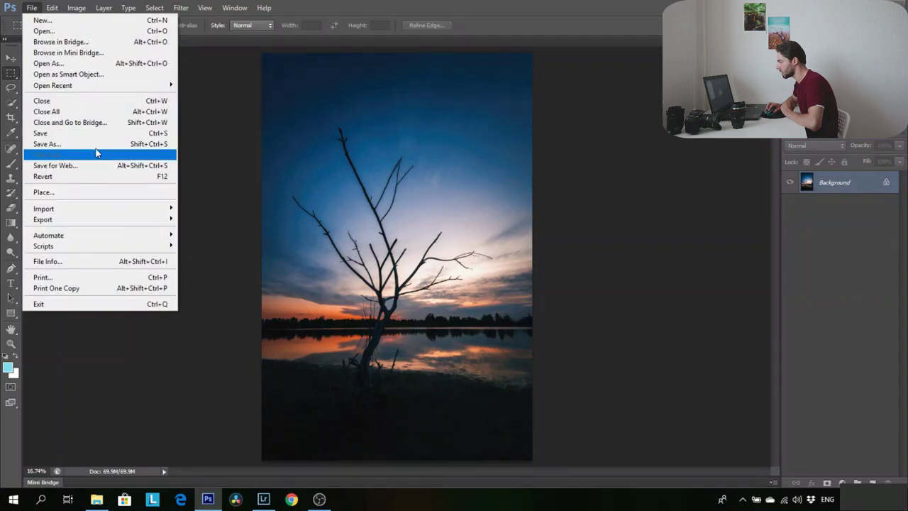
{"action": "left_click", "coordinate": [91, 134]}
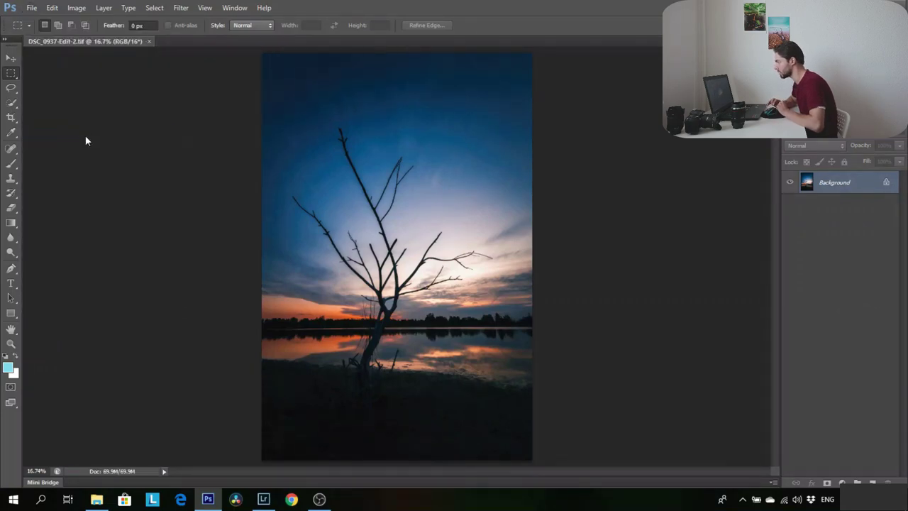
Switch to Lightroom and examine the finished DSC_0937-Edit-2.tif enlarged against a blacked-out interface
{"action": "left_click", "coordinate": [262, 498]}
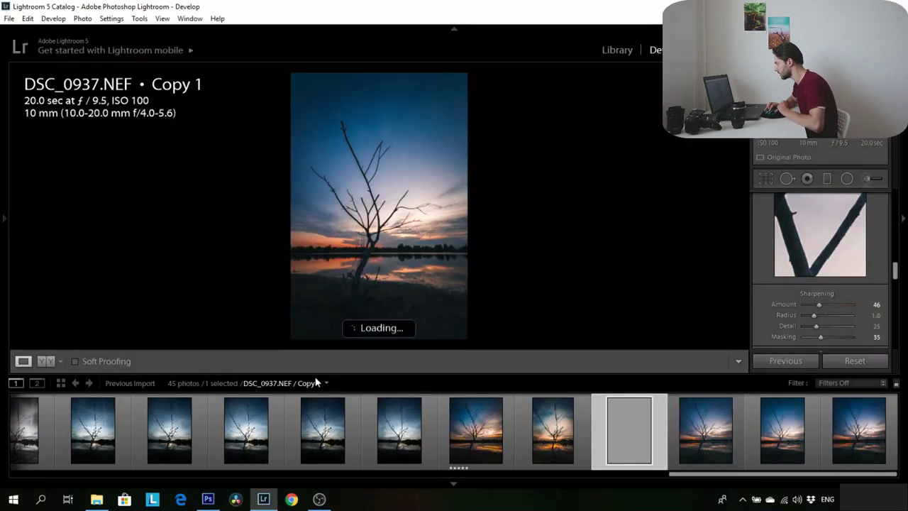
{"action": "left_click", "coordinate": [454, 482]}
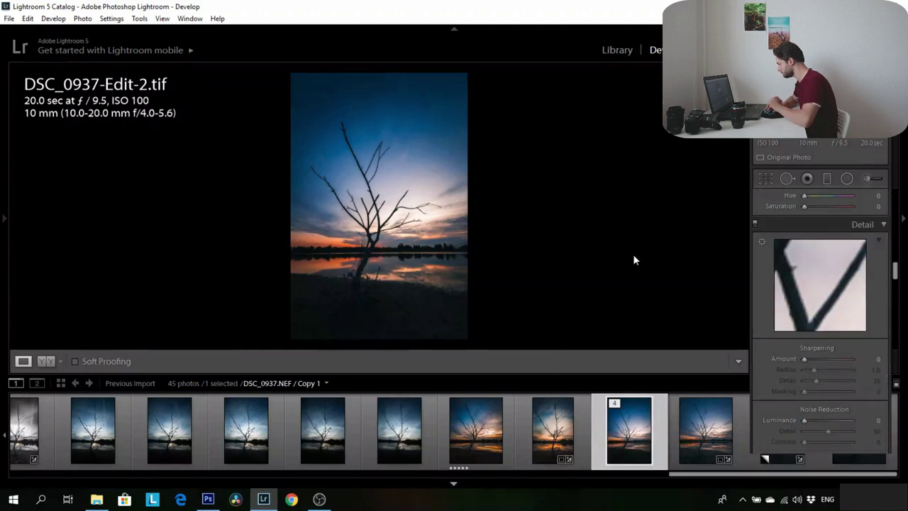
{"action": "key", "text": "Tab"}
{"action": "key", "text": "l"}
{"action": "key", "text": "l"}
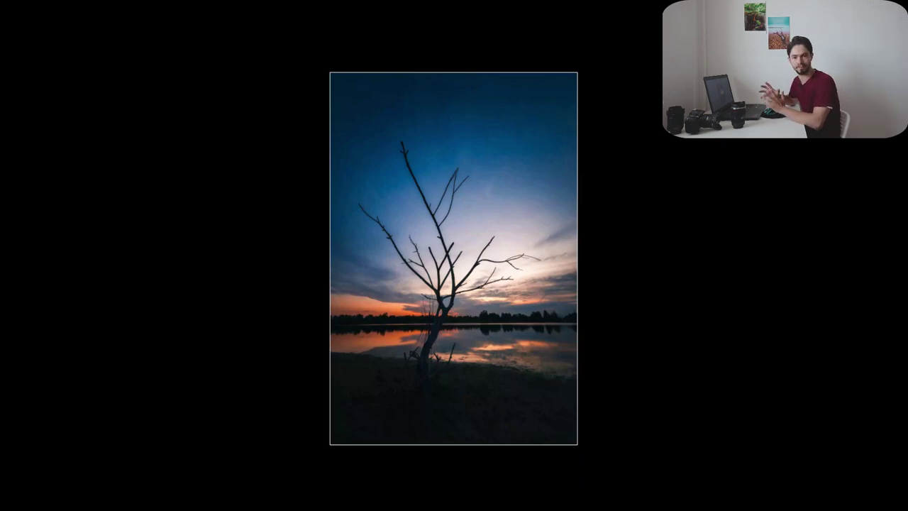
{"action": "key", "text": "l"}
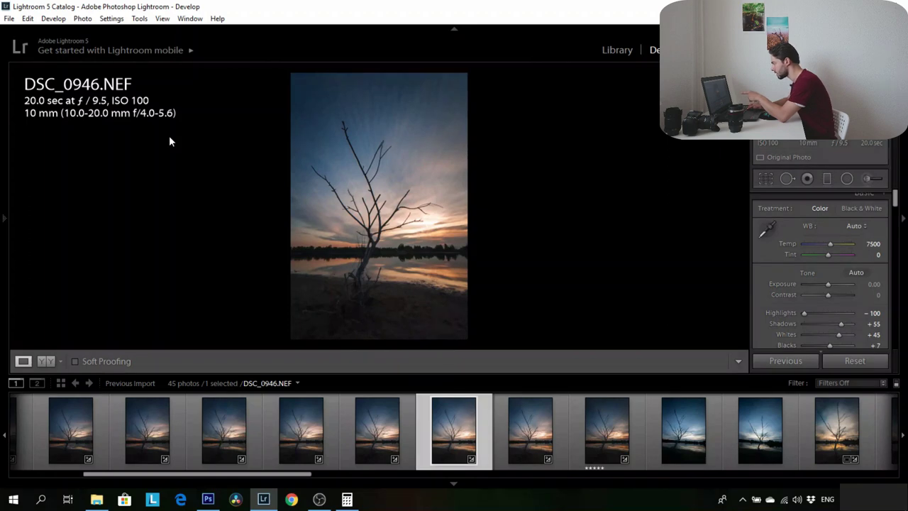
Compare the neighbouring sunset tree shots DSC_0946.NEF, DSC_0947.NEF and DSC_0948.NEF
{"action": "key", "text": "Right"}
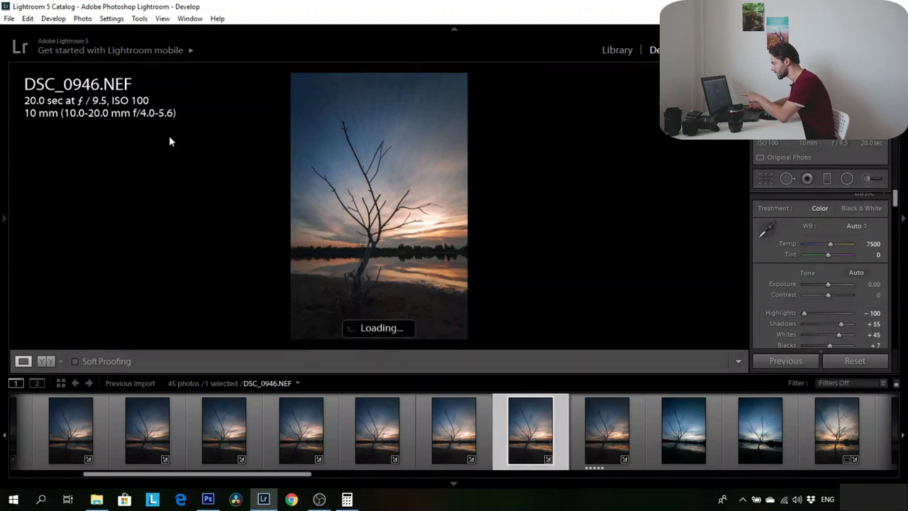
{"action": "key", "text": "Left"}
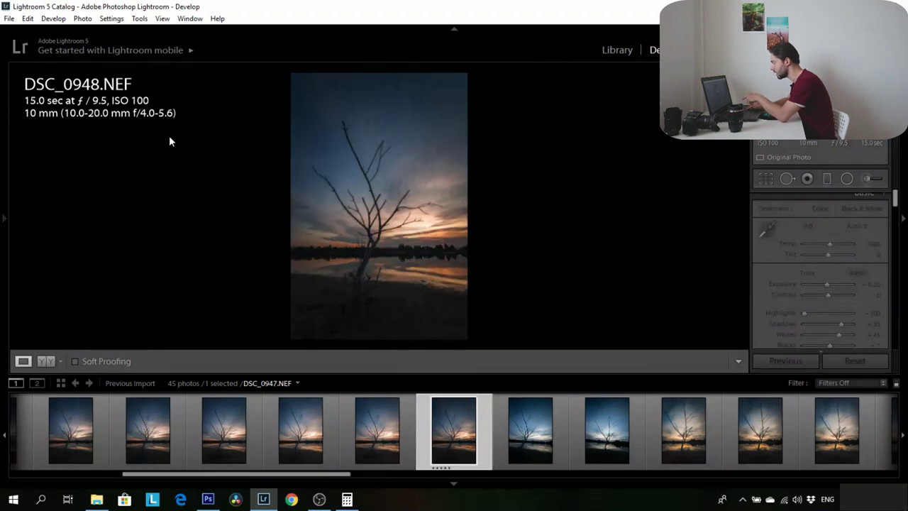
{"action": "key", "text": "Left"}
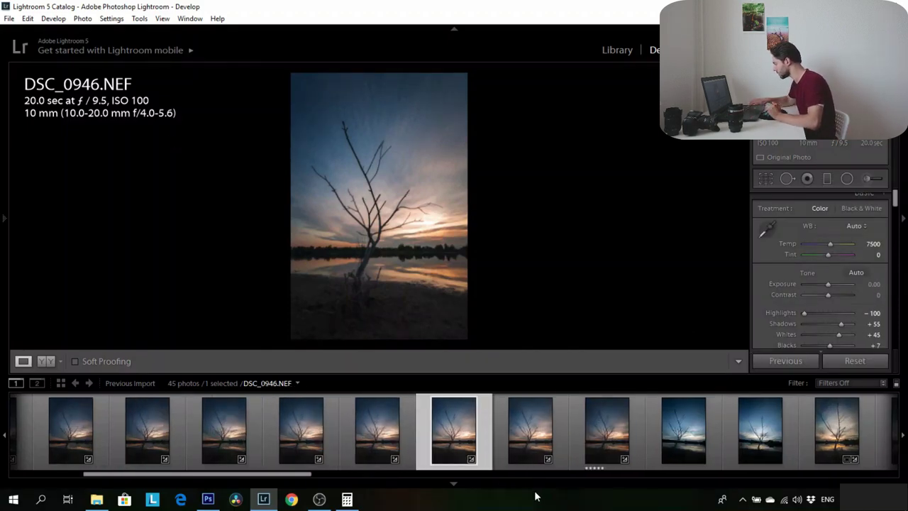
{"action": "key", "text": "Right"}
{"action": "key", "text": "Left"}
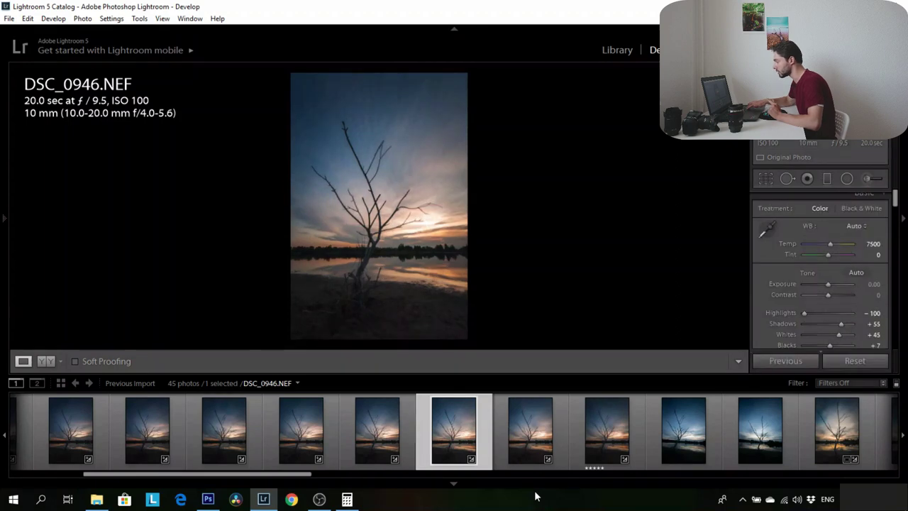
{"action": "key", "text": "Right"}
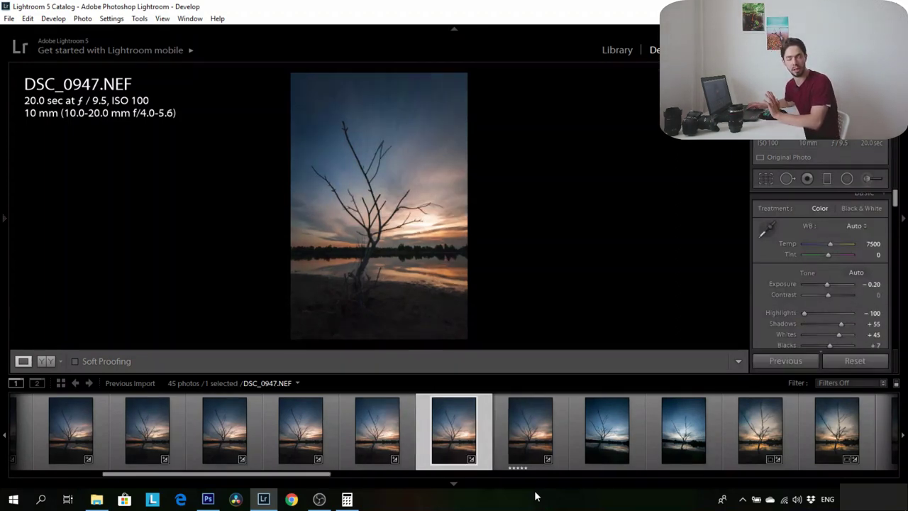
{"action": "key", "text": "Right"}
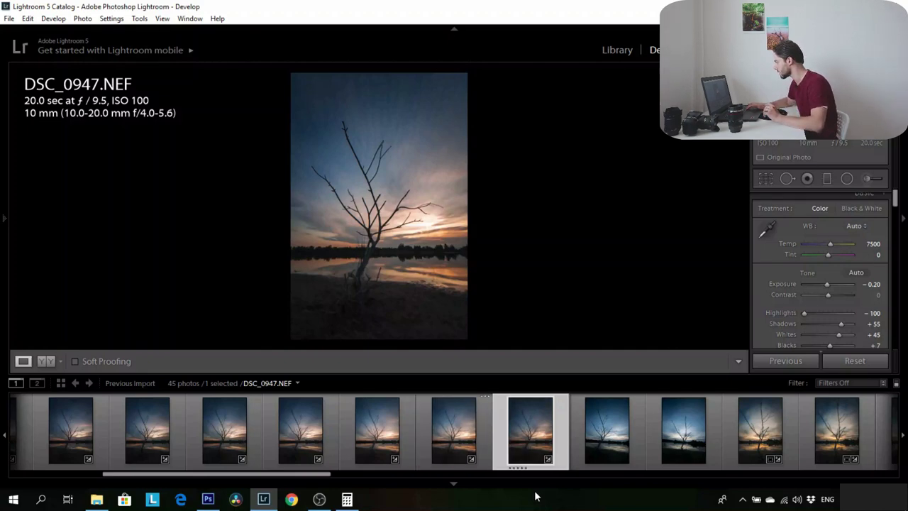
{"action": "key", "text": "Right"}
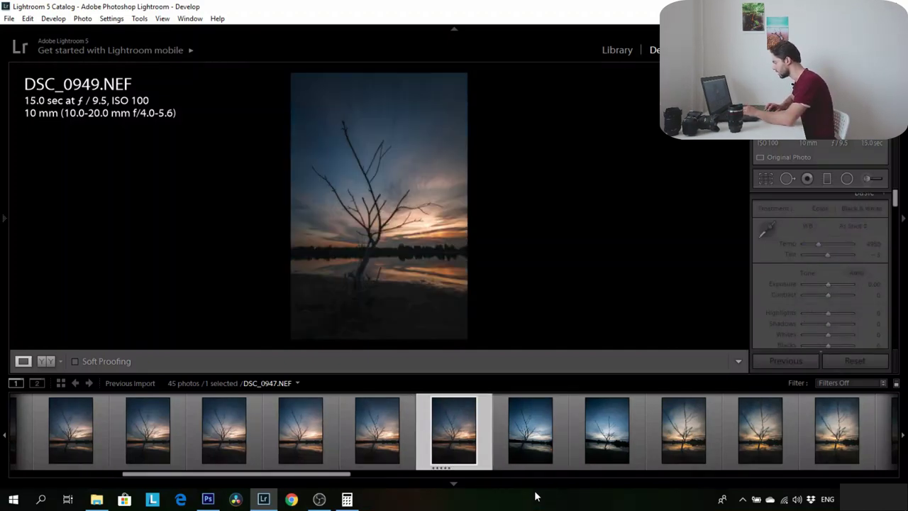
Select DSC_0946.NEF through DSC_0948.NEF and open the three photos as layers of one document in Photoshop
{"action": "left_click", "coordinate": [344, 408]}
{"action": "left_click", "coordinate": [305, 437], "text": "shift"}
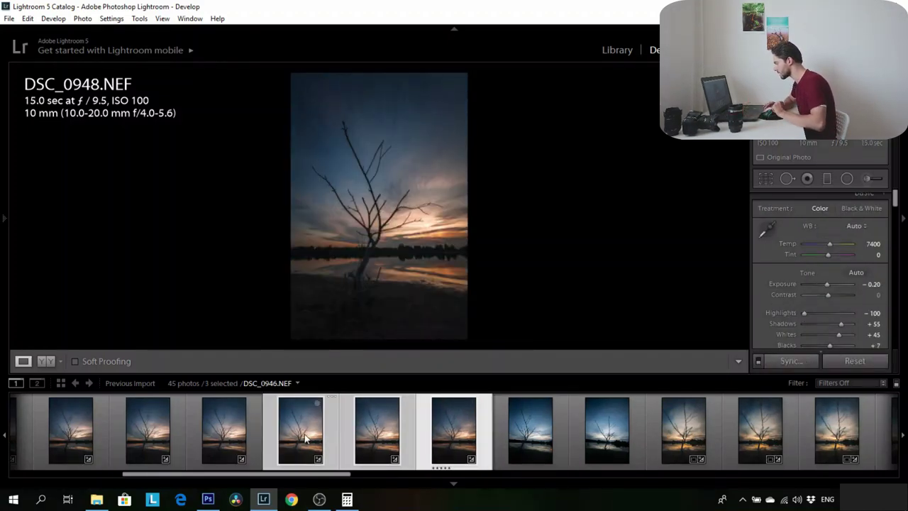
{"action": "right_click", "coordinate": [305, 439]}
{"action": "mouse_move", "coordinate": [393, 190]}
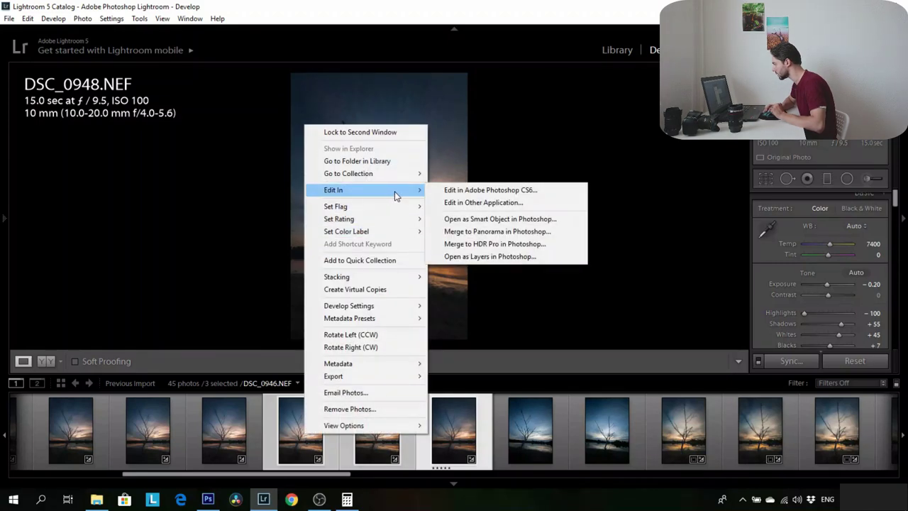
{"action": "left_click", "coordinate": [469, 258]}
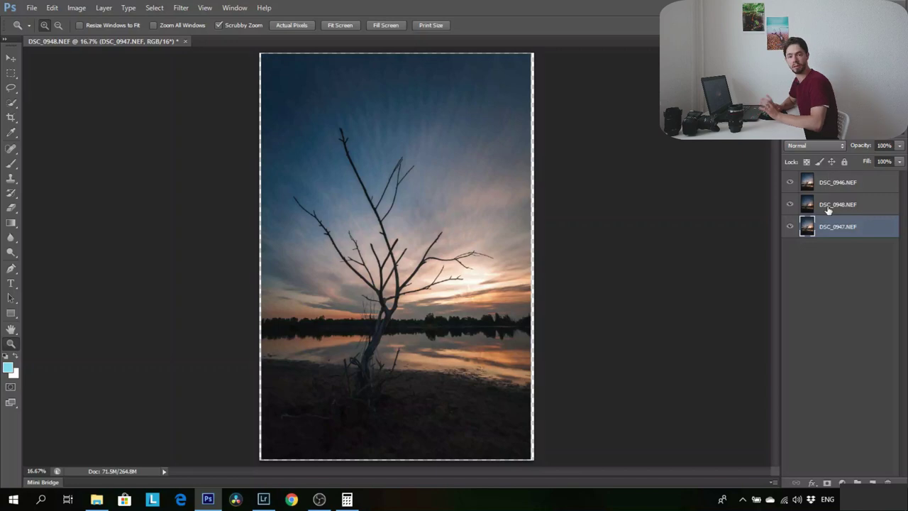
{"action": "left_click", "coordinate": [45, 7]}
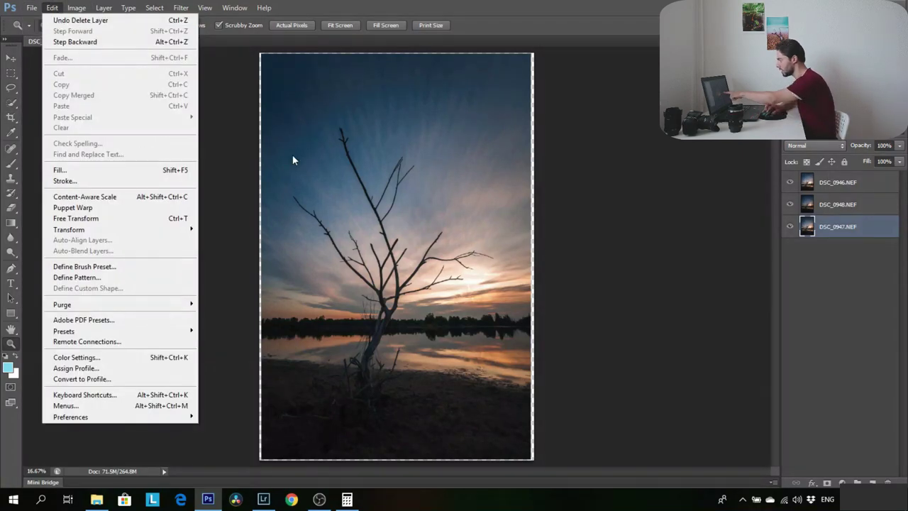
{"action": "left_click", "coordinate": [565, 222]}
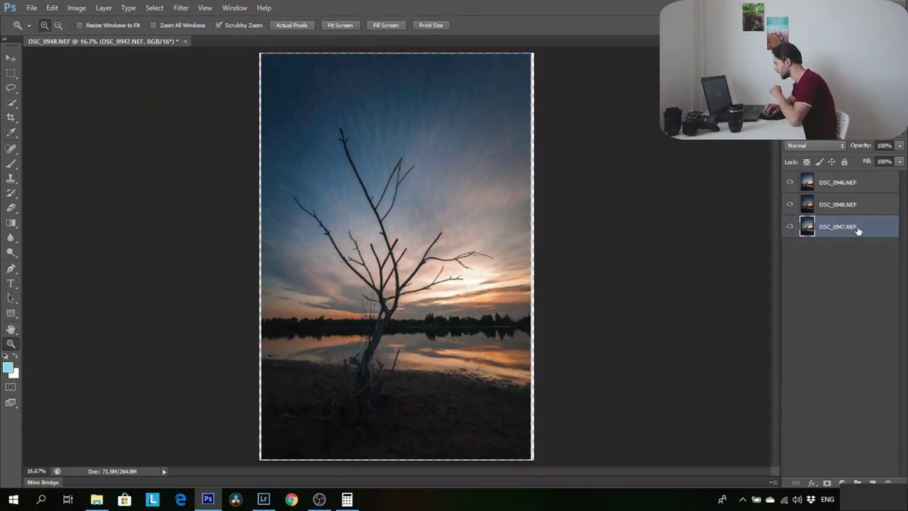
{"action": "left_click", "coordinate": [844, 186]}
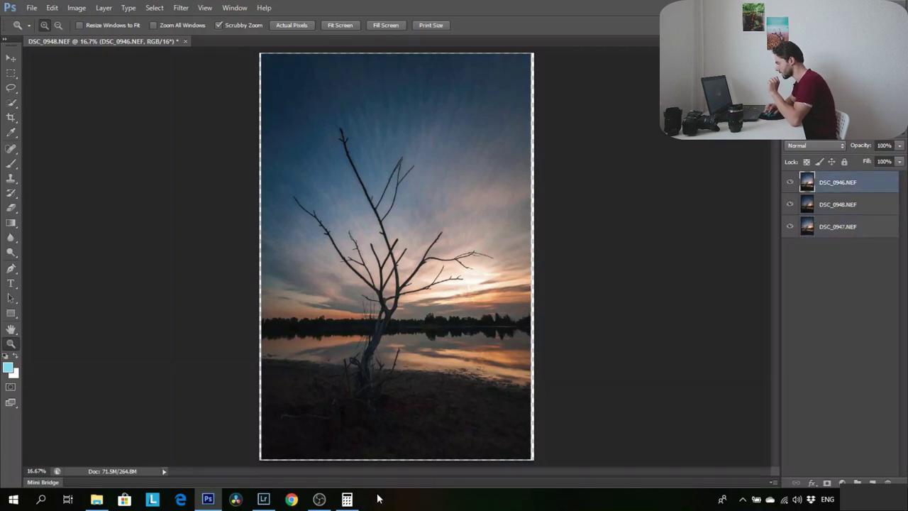
Switch to Calculator and divide 100 by 3 to work out the layer opacity
{"action": "left_click", "coordinate": [347, 499]}
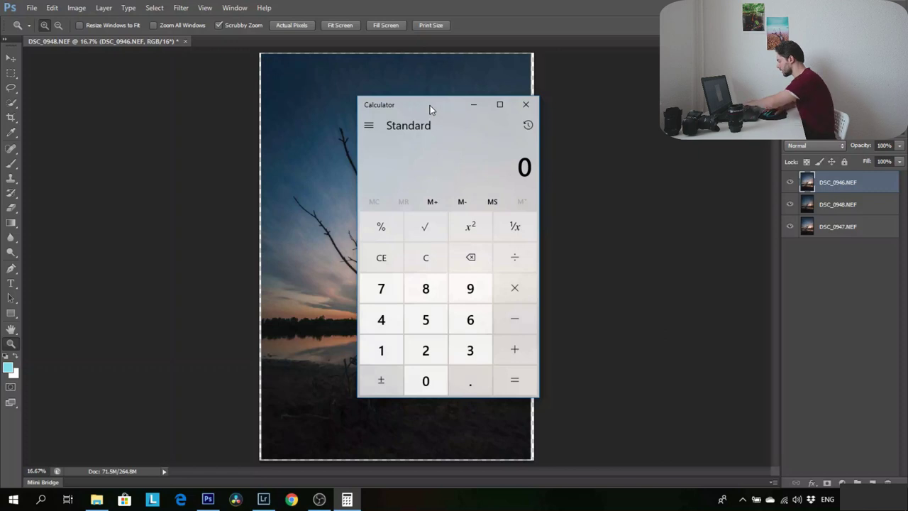
{"action": "type", "text": "10"}
{"action": "type", "text": "0/3"}
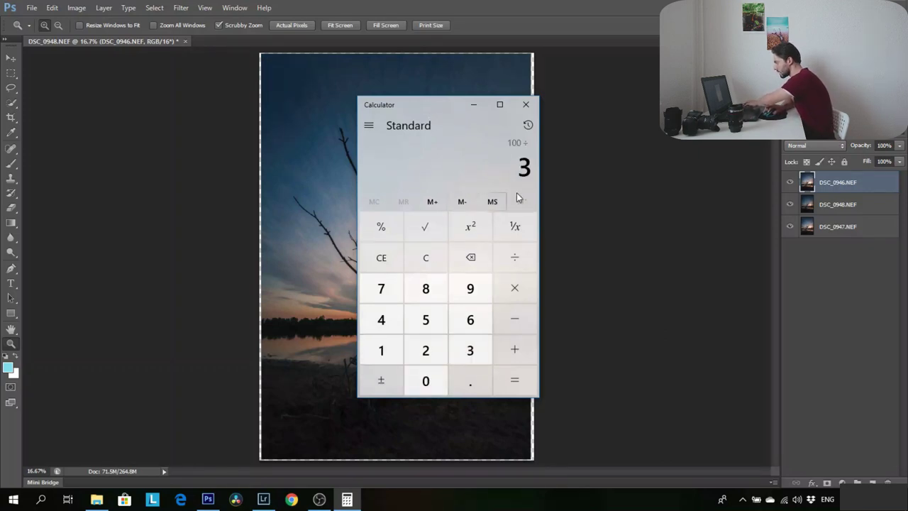
{"action": "key", "text": "Return"}
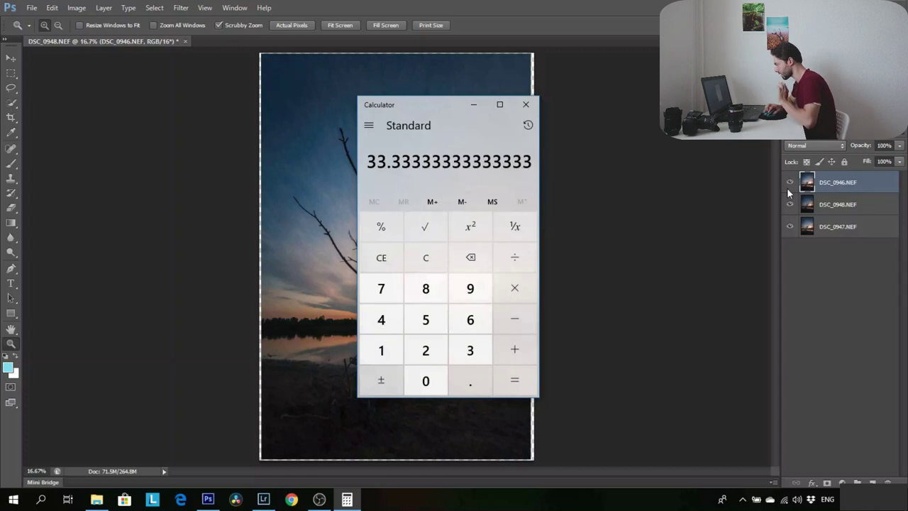
Back in Photoshop, set the opacity of layer DSC_0946.NEF to 33% and of layer DSC_0948.NEF to 63%
{"action": "left_click", "coordinate": [880, 185]}
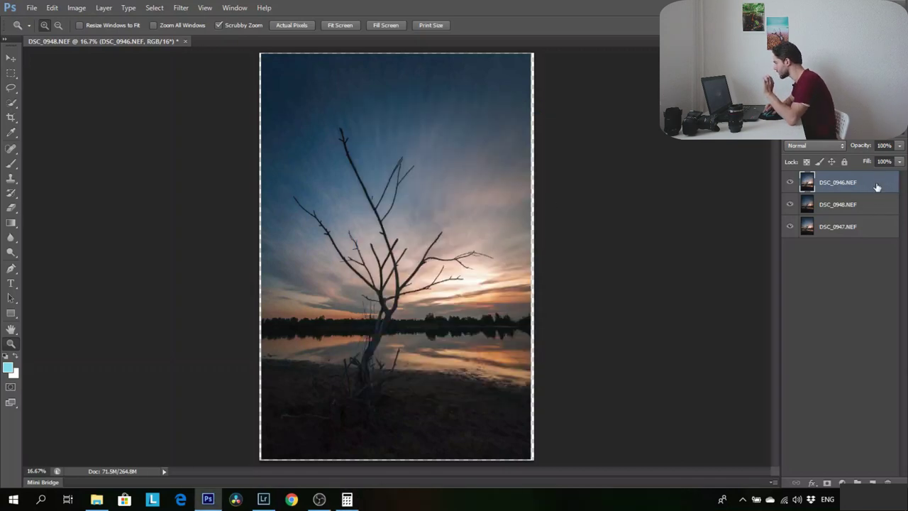
{"action": "left_click", "coordinate": [884, 144]}
{"action": "type", "text": "33"}
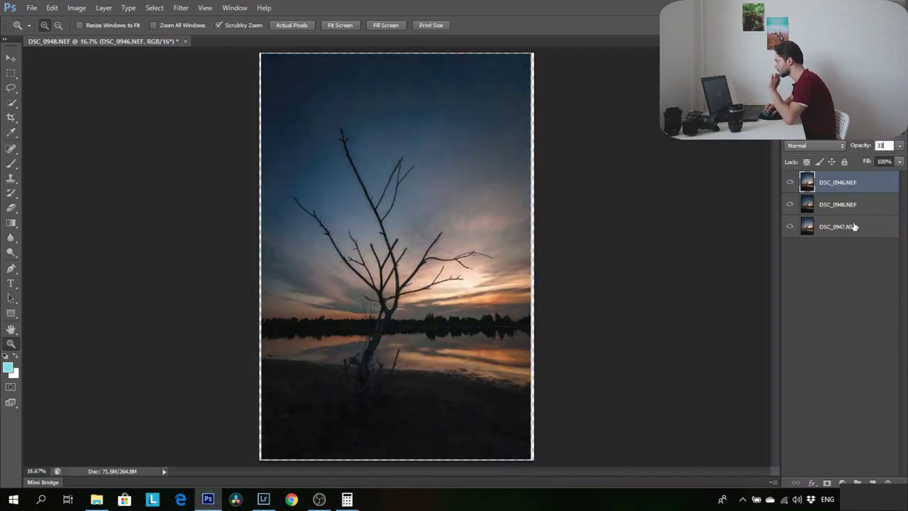
{"action": "left_click", "coordinate": [845, 205]}
{"action": "left_click", "coordinate": [884, 145]}
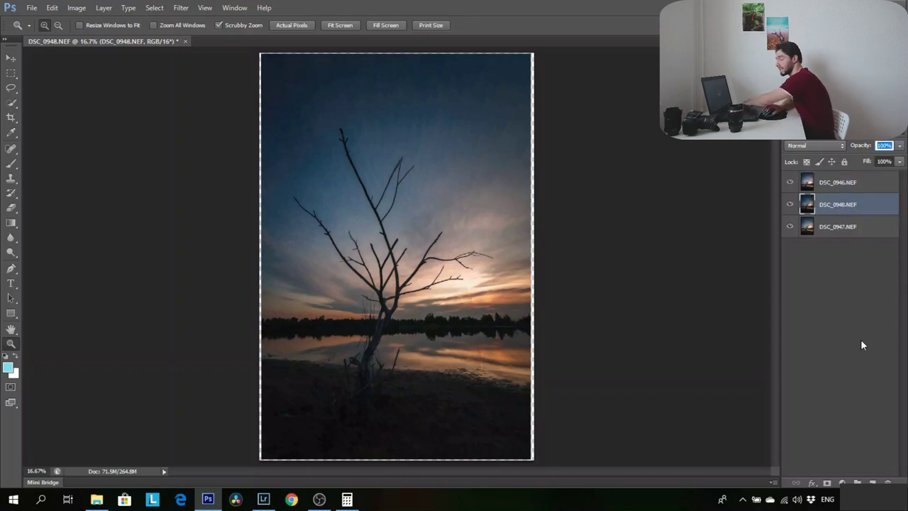
{"action": "type", "text": "66"}
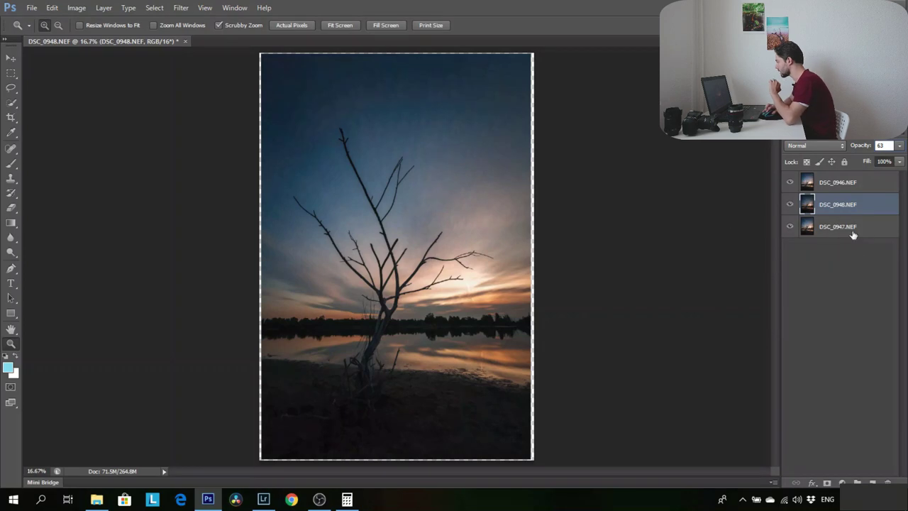
{"action": "left_click", "coordinate": [853, 230]}
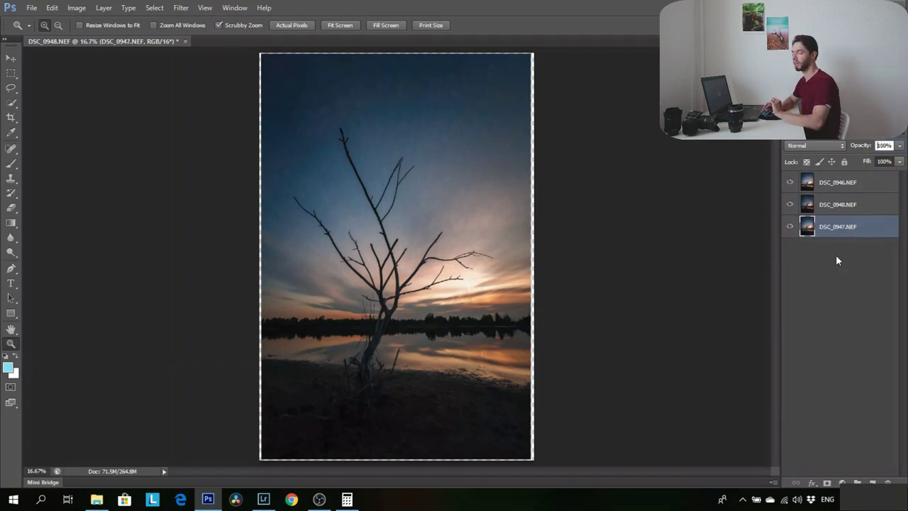
{"action": "left_click", "coordinate": [839, 364]}
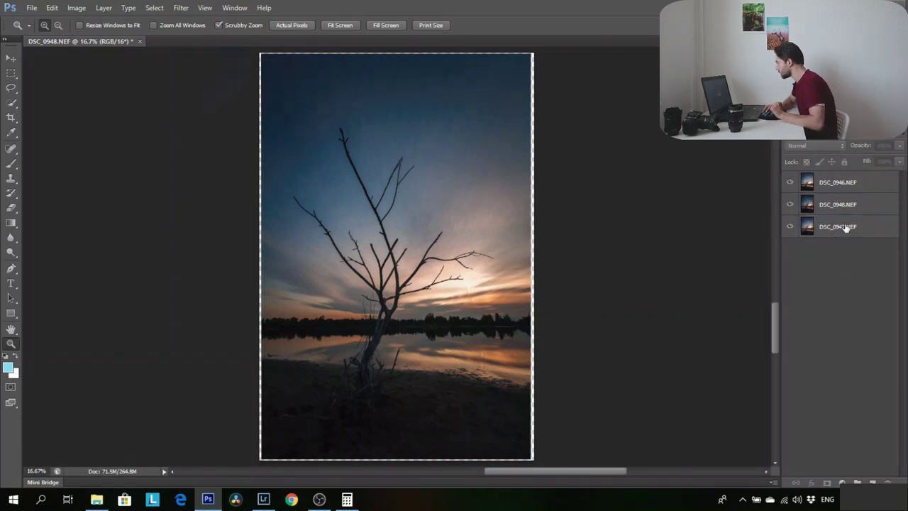
Merge layer DSC_0946.NEF down into layer DSC_0948.NEF
{"action": "left_click", "coordinate": [851, 182]}
{"action": "right_click", "coordinate": [856, 180]}
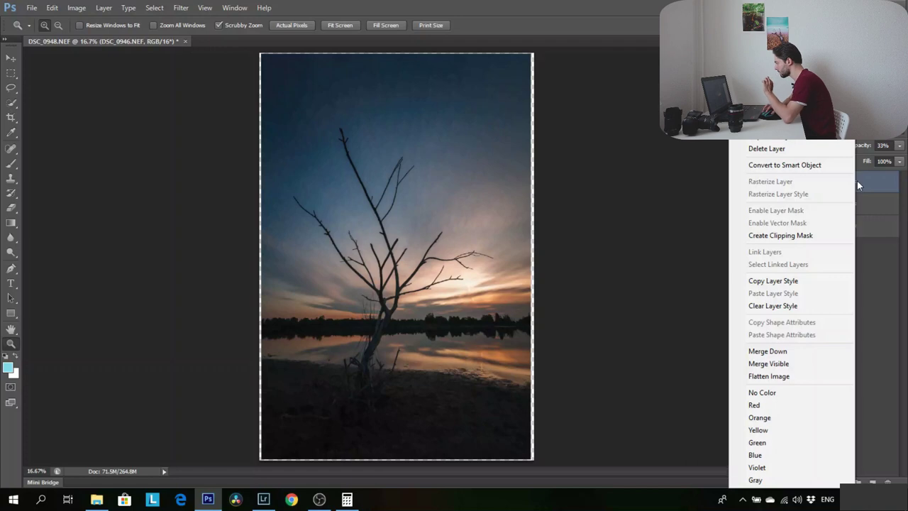
{"action": "left_click", "coordinate": [814, 351]}
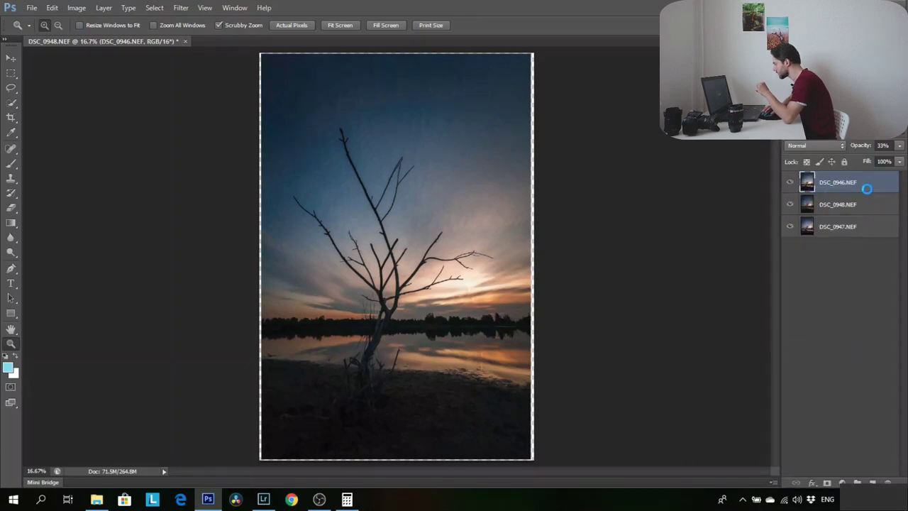
Compare the blended sky and water with the base shot by repeatedly hiding and showing layer DSC_0948.NEF
{"action": "left_click", "coordinate": [789, 184]}
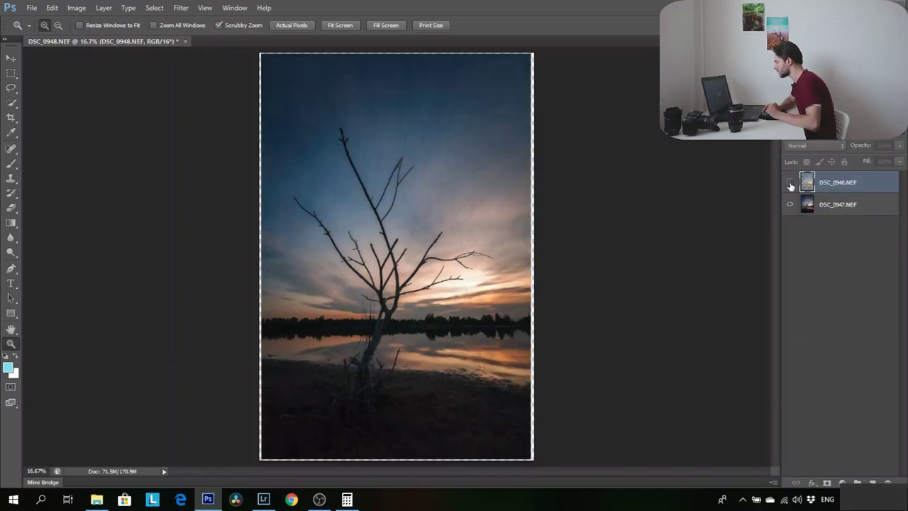
{"action": "left_click", "coordinate": [790, 184]}
{"action": "left_click", "coordinate": [789, 184]}
{"action": "left_click", "coordinate": [790, 184]}
{"action": "left_click", "coordinate": [789, 183]}
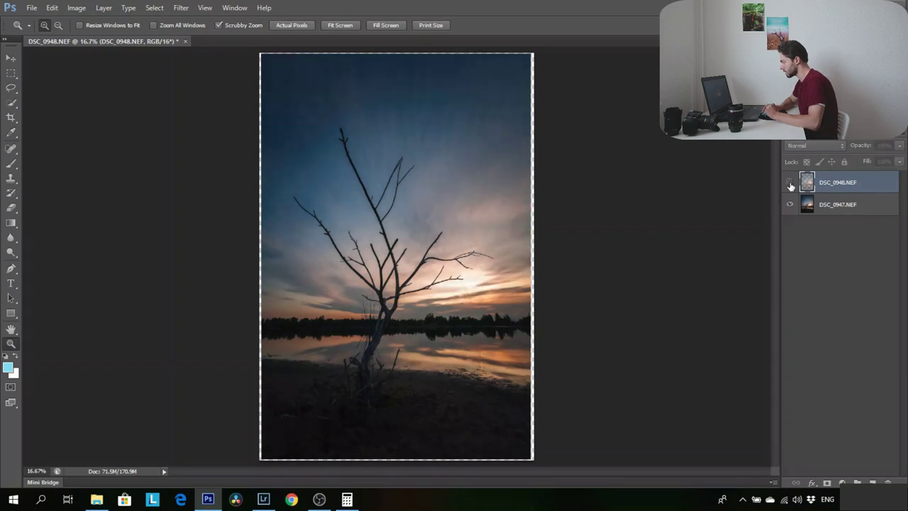
{"action": "left_click", "coordinate": [789, 183]}
{"action": "left_click", "coordinate": [790, 183]}
{"action": "left_click", "coordinate": [789, 184]}
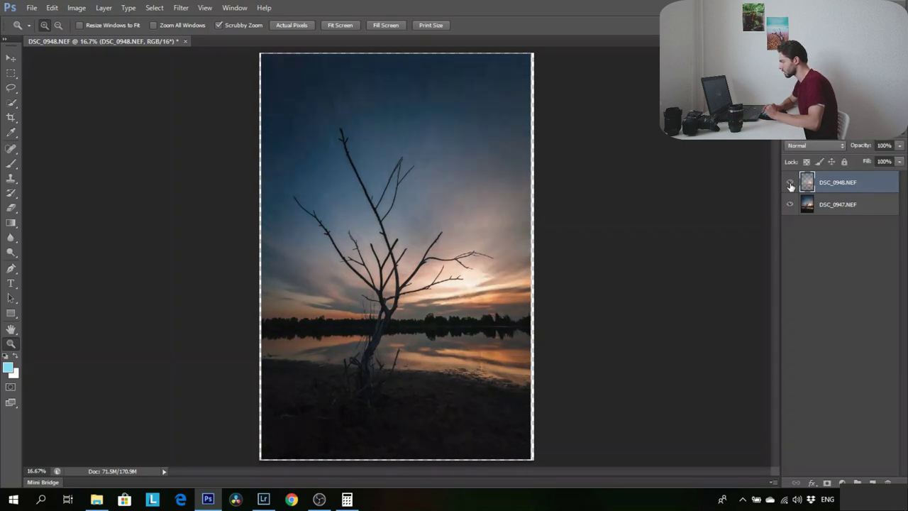
{"action": "left_click", "coordinate": [789, 184]}
{"action": "left_click", "coordinate": [790, 184]}
{"action": "left_click", "coordinate": [790, 184]}
{"action": "left_click", "coordinate": [789, 184]}
{"action": "left_click", "coordinate": [789, 184]}
{"action": "left_click", "coordinate": [789, 184]}
{"action": "left_click", "coordinate": [789, 184]}
{"action": "left_click", "coordinate": [789, 183]}
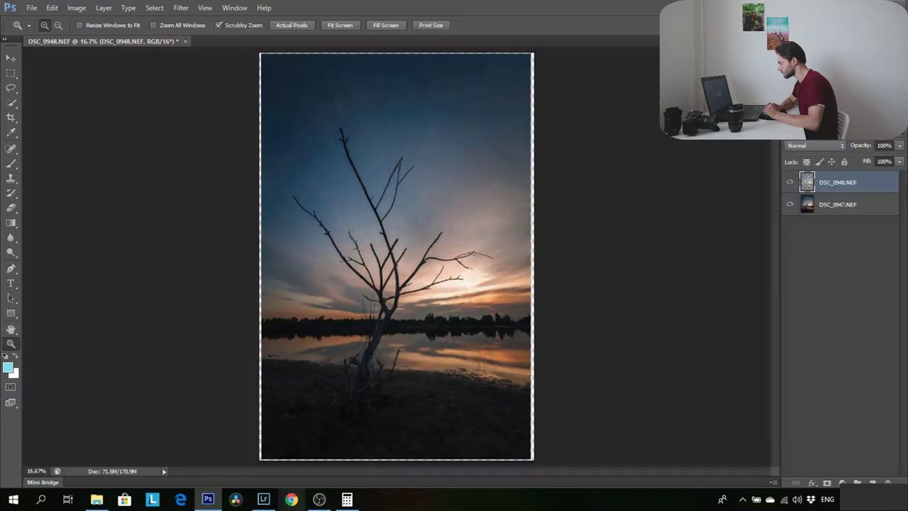
{"action": "left_click", "coordinate": [789, 183]}
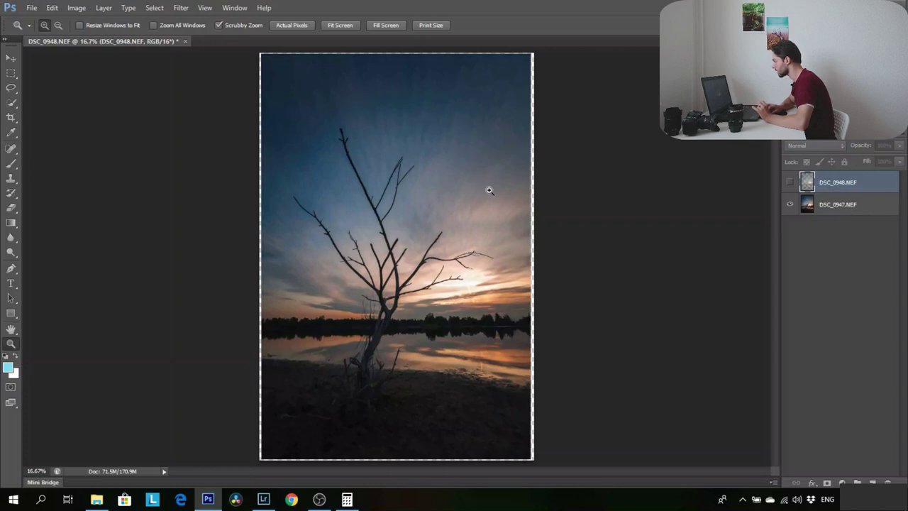
{"action": "left_click", "coordinate": [789, 182]}
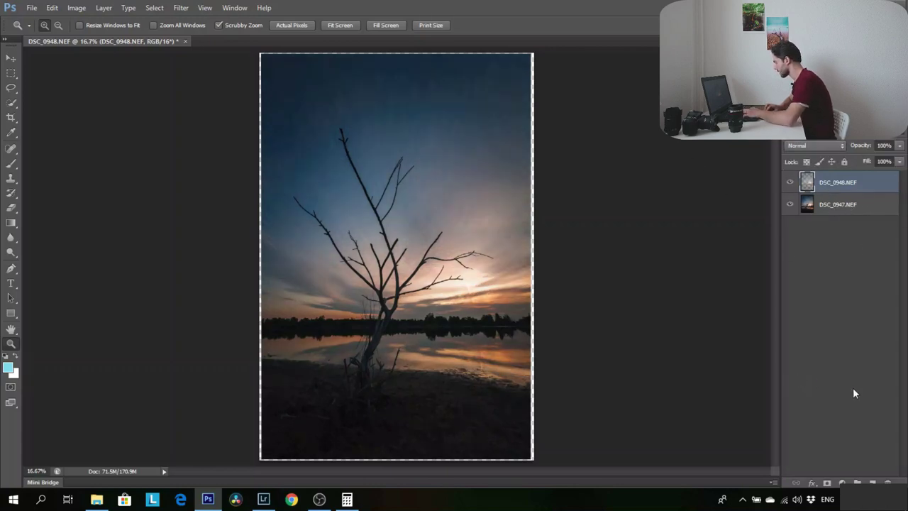
Add a black mask to layer DSC_0948.NEF and paint white over the lake, shore and lower sky with a large brush
{"action": "left_click", "coordinate": [827, 483], "text": "alt"}
{"action": "key", "text": "d"}
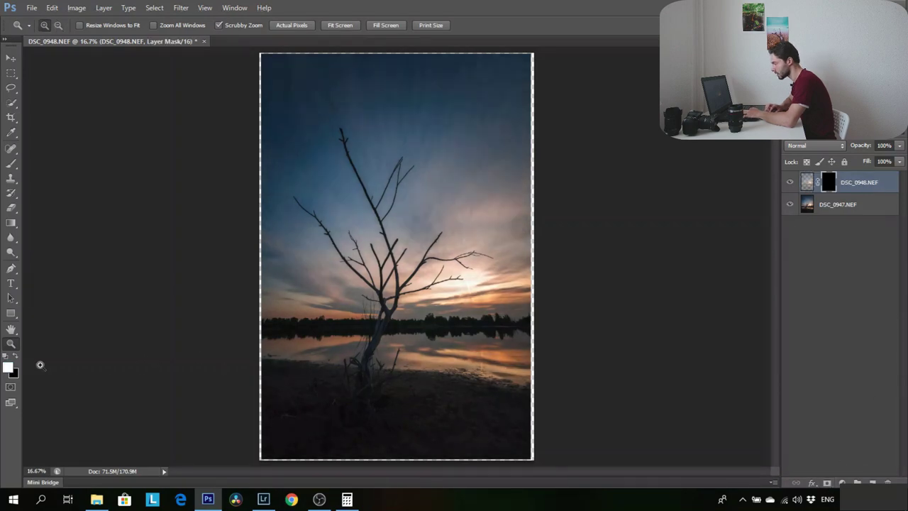
{"action": "left_click", "coordinate": [11, 162]}
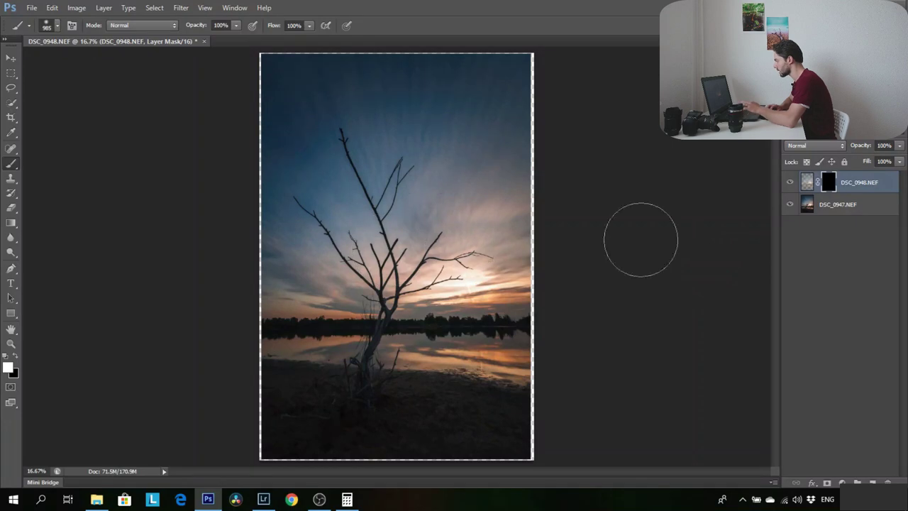
{"action": "key", "text": "x"}
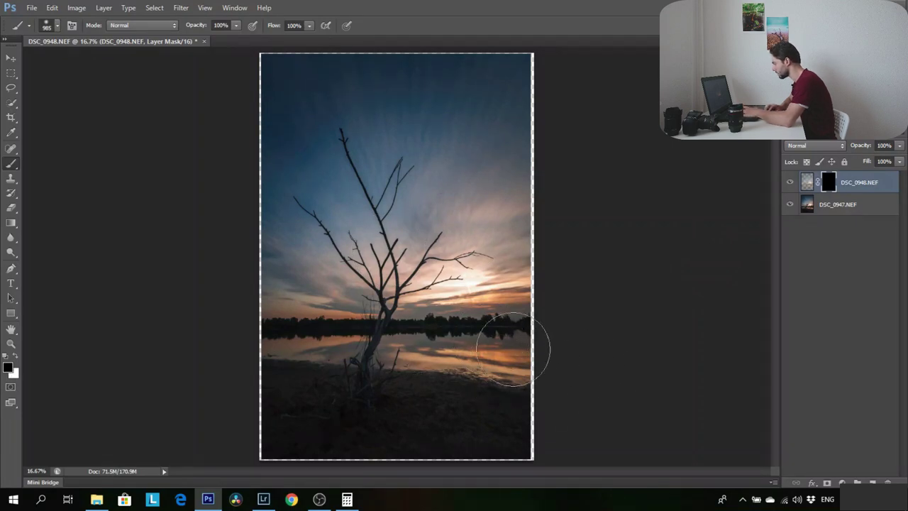
{"action": "key", "text": "x"}
{"action": "left_click_drag", "start_coordinate": [488, 350], "coordinate": [497, 360]}
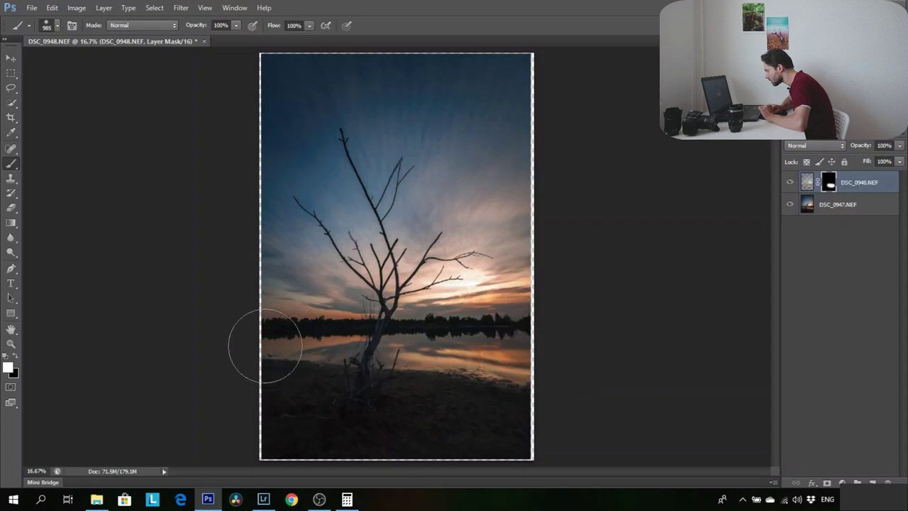
{"action": "mouse_move", "coordinate": [531, 362]}
{"action": "left_mouse_down"}
{"action": "mouse_move", "coordinate": [294, 344]}
{"action": "mouse_move", "coordinate": [472, 365]}
{"action": "left_mouse_up"}
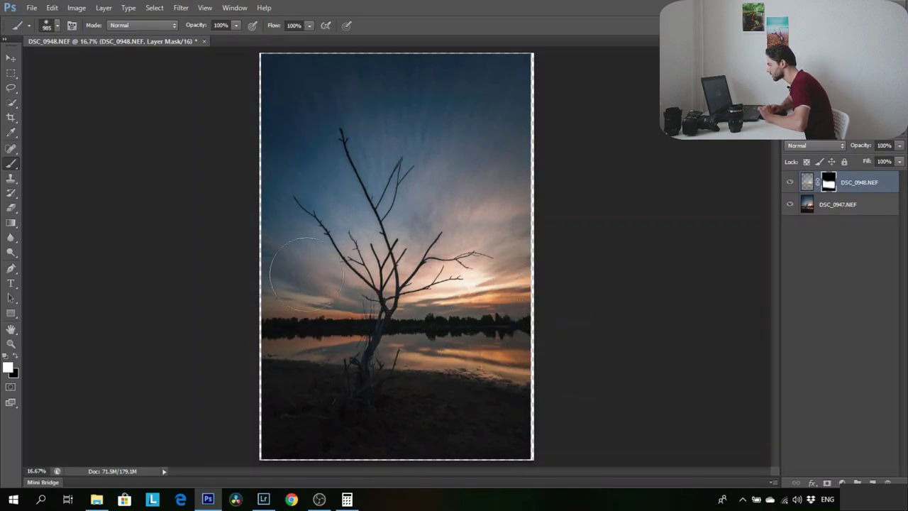
{"action": "right_click", "coordinate": [414, 258], "text": "alt"}
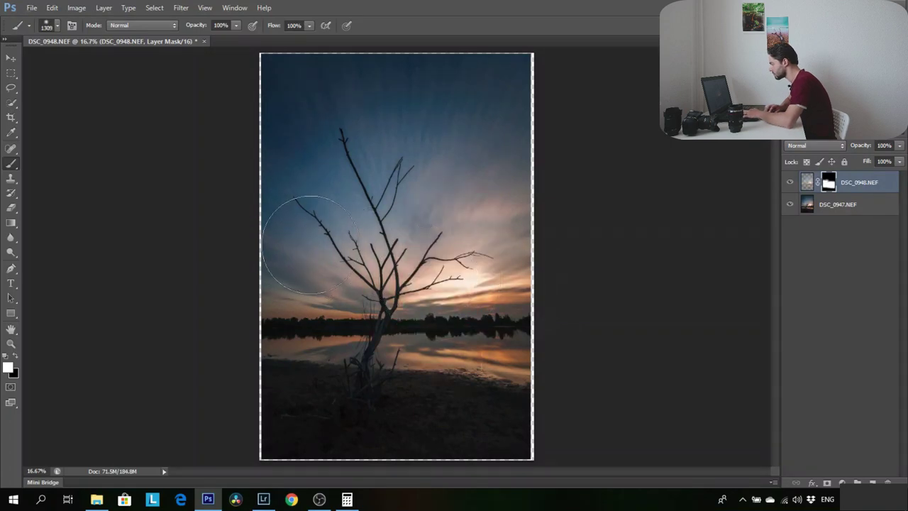
Merge the visible layers, including the masked DSC_0948.NEF, into one layer
{"action": "key", "text": "v"}
{"action": "right_click", "coordinate": [850, 204]}
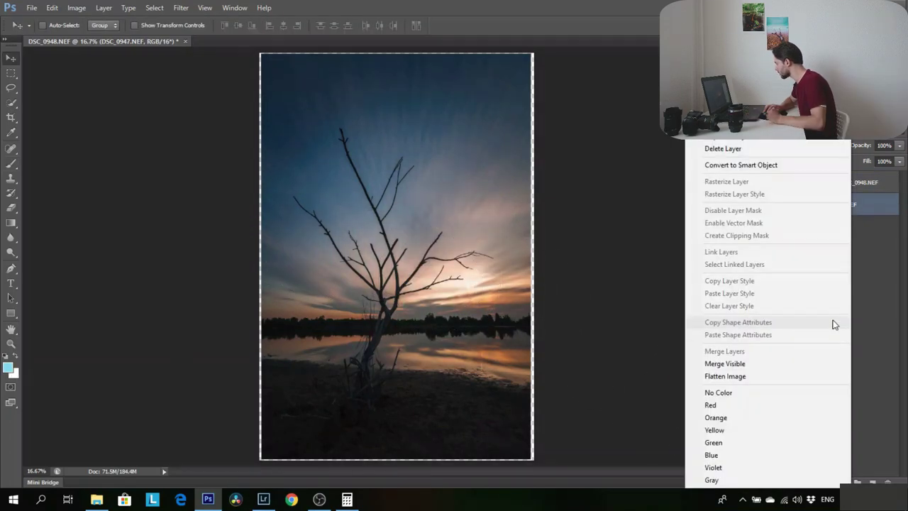
{"action": "left_click", "coordinate": [780, 364]}
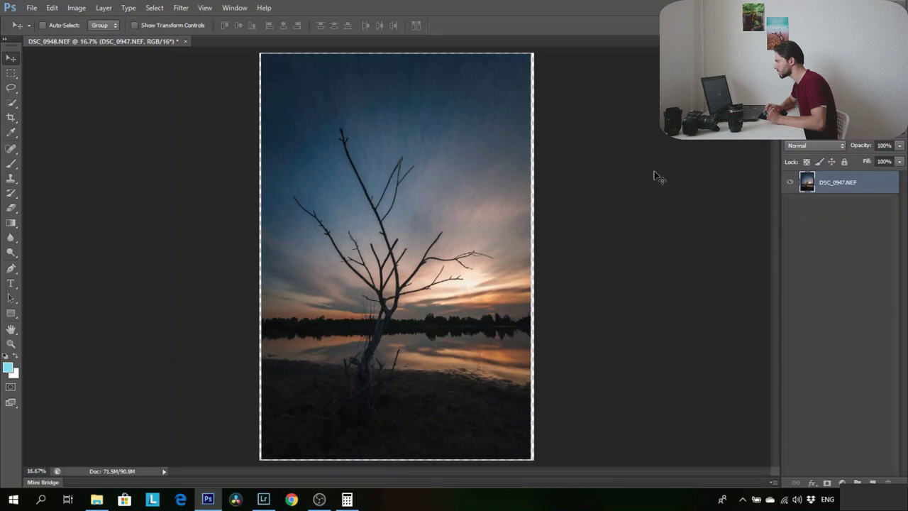
Crop the photo to a 4 x 5 ratio, trimming the white side edges and shifting the frame slightly lower on the scene
{"action": "left_click", "coordinate": [11, 74]}
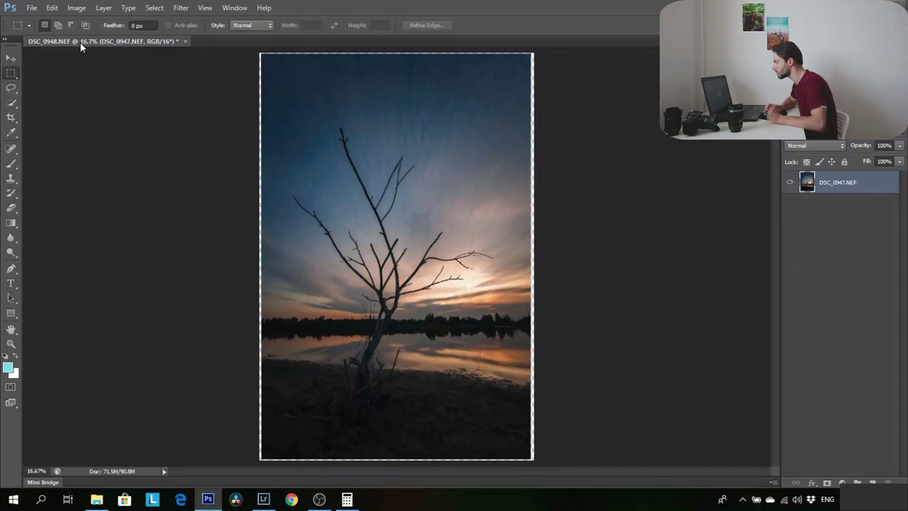
{"action": "left_click", "coordinate": [11, 117]}
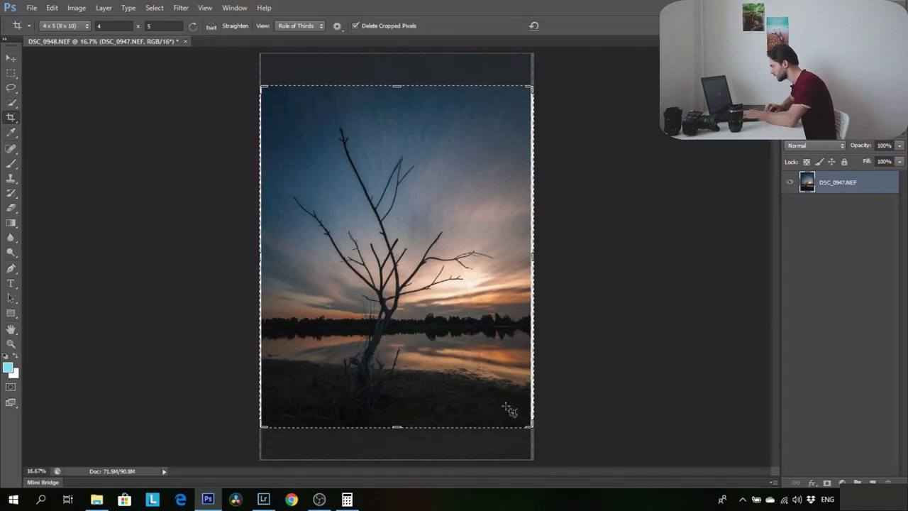
{"action": "left_click_drag", "start_coordinate": [396, 426], "coordinate": [398, 419]}
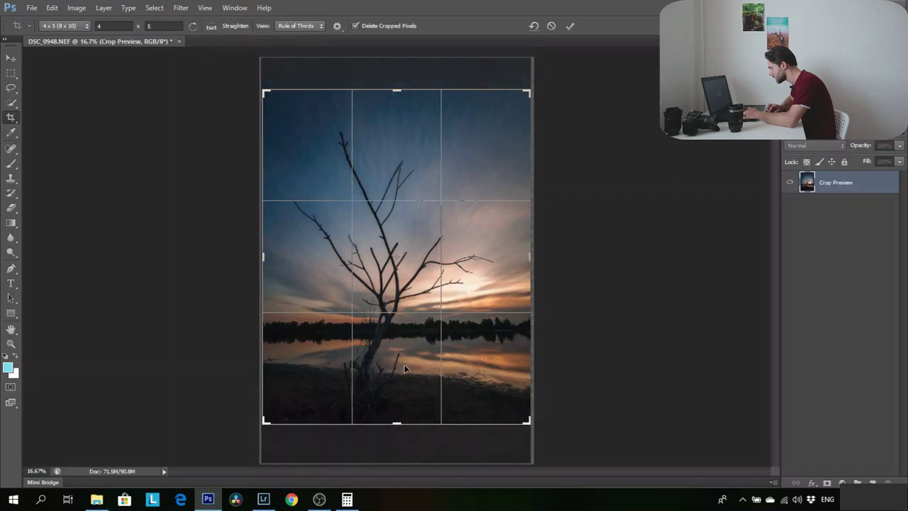
{"action": "left_click_drag", "start_coordinate": [389, 360], "coordinate": [390, 349]}
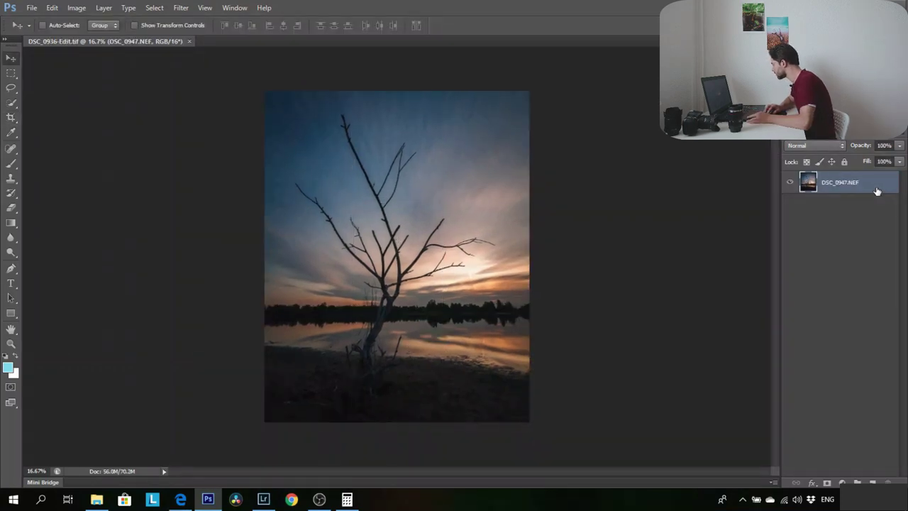
Duplicate the DSC_0947.NEF layer and set the copy to Overlay blending at 20% opacity
{"action": "left_click_drag", "start_coordinate": [876, 192], "coordinate": [872, 482]}
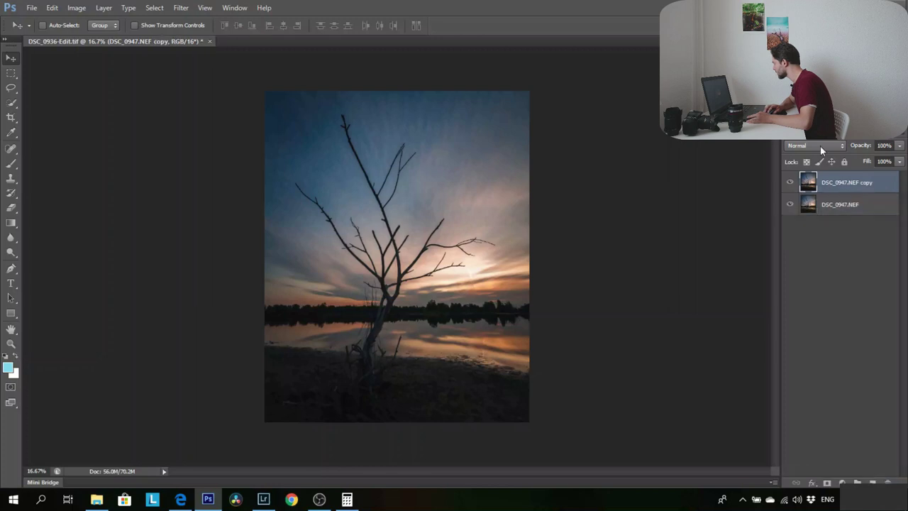
{"action": "left_click", "coordinate": [820, 146]}
{"action": "left_click", "coordinate": [815, 288]}
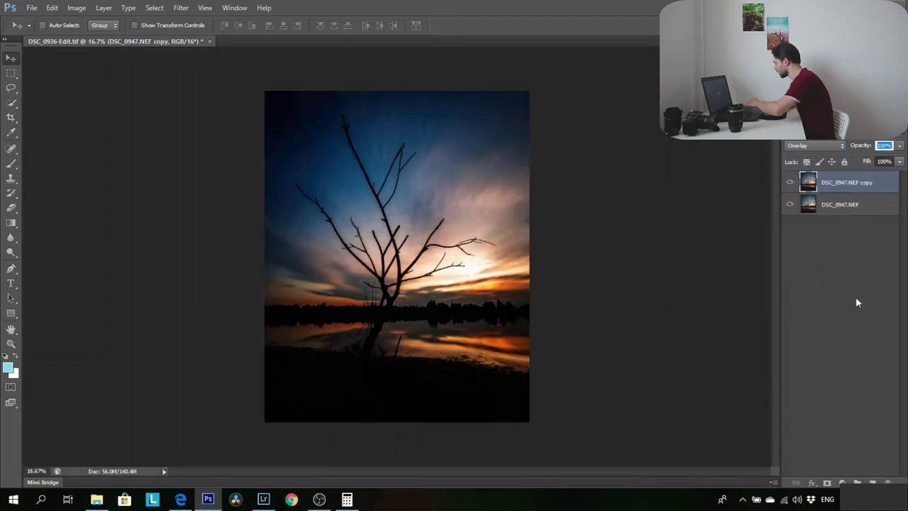
{"action": "type", "text": "20"}
{"action": "key", "text": "Return"}
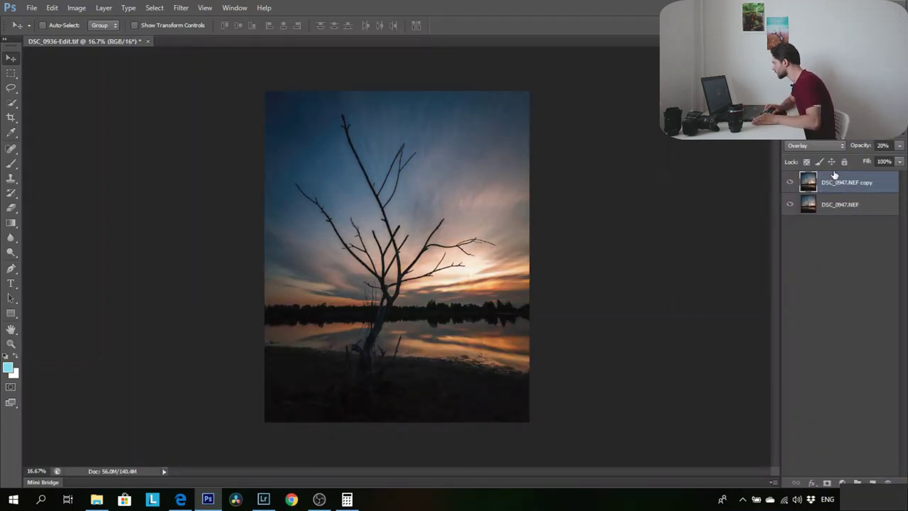
Apply a Gaussian Blur with a 15-pixel radius to the DSC_0947.NEF copy layer
{"action": "left_click", "coordinate": [181, 9]}
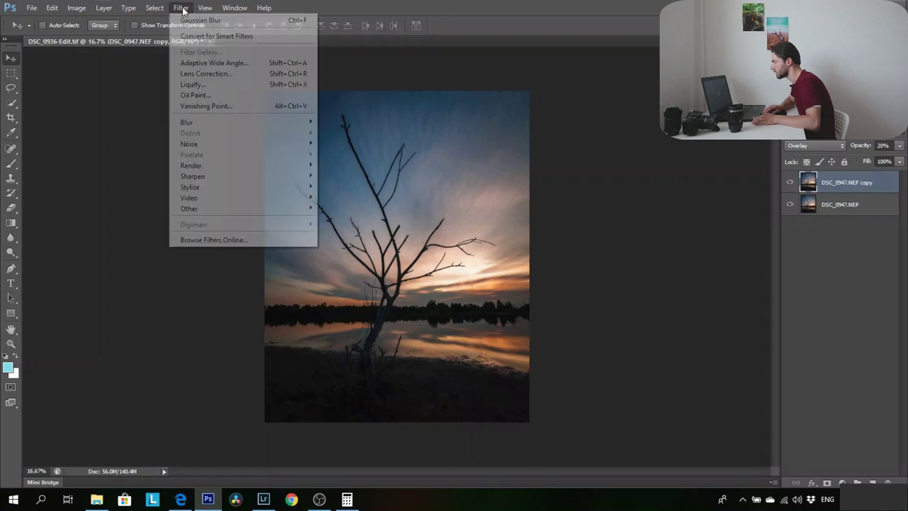
{"action": "mouse_move", "coordinate": [239, 124]}
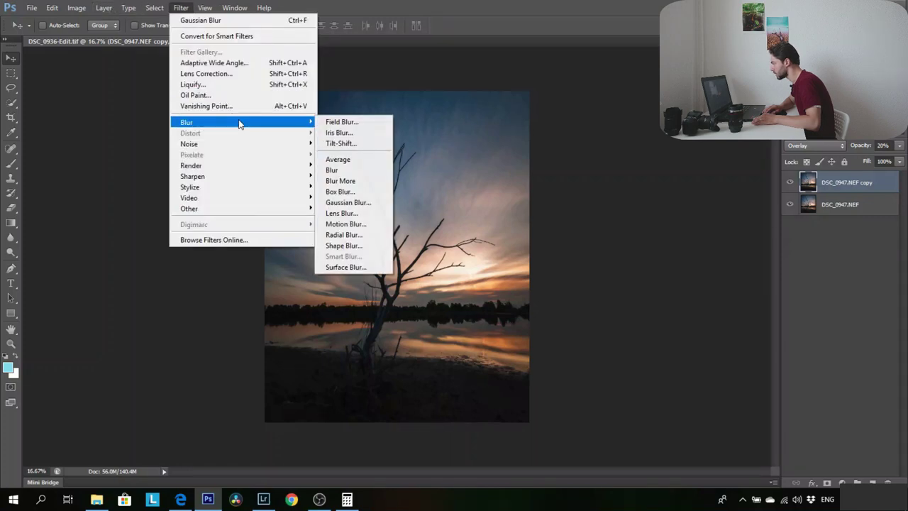
{"action": "left_click", "coordinate": [358, 202]}
{"action": "left_click", "coordinate": [713, 203]}
{"action": "key", "text": "v"}
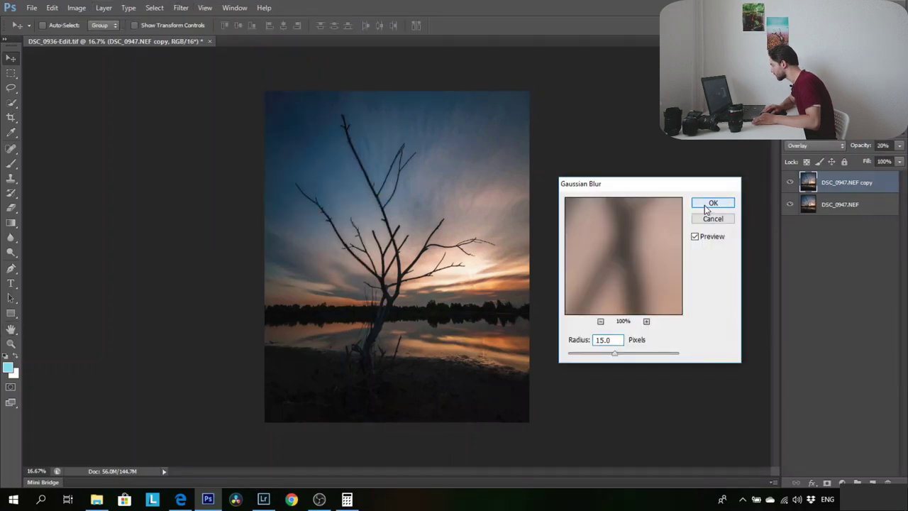
Merge the visible layers, including the blurred Overlay copy, into one layer and save the edited photo
{"action": "right_click", "coordinate": [863, 211]}
{"action": "left_click", "coordinate": [792, 363]}
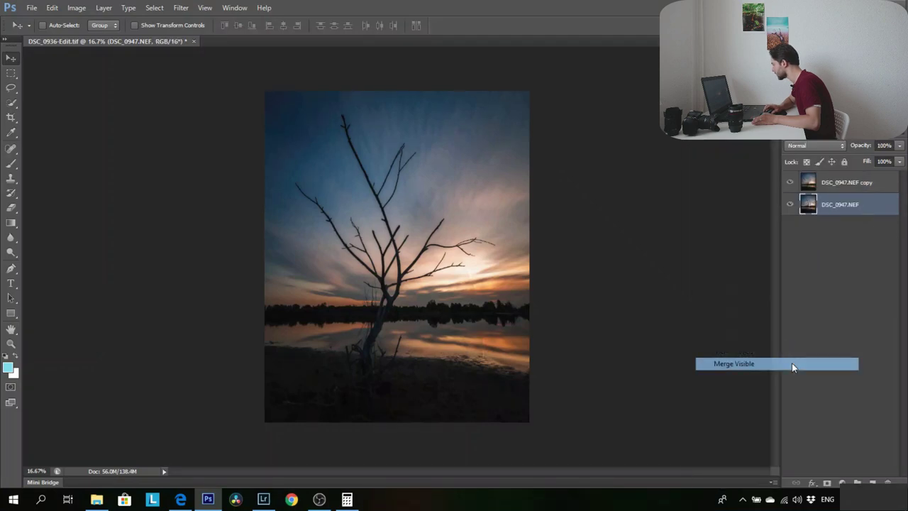
{"action": "left_click", "coordinate": [32, 7]}
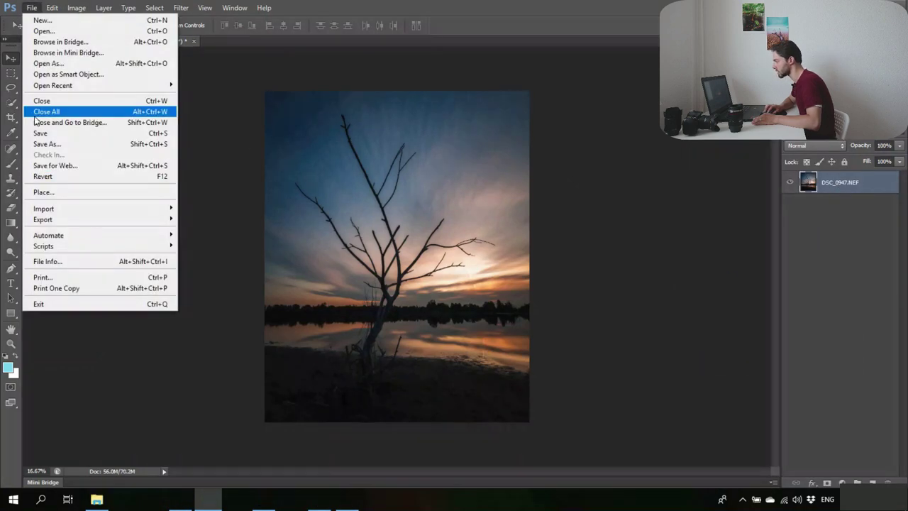
{"action": "left_click", "coordinate": [54, 133]}
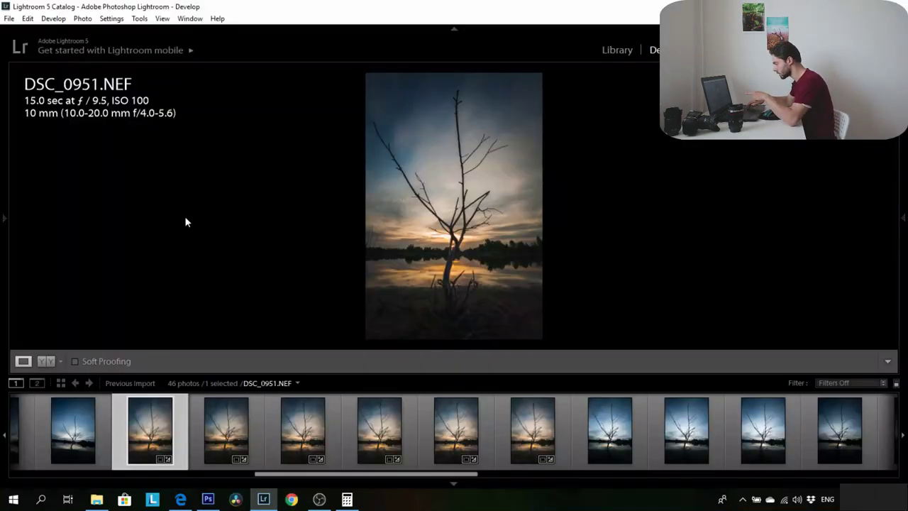
Switch to Lightroom and compare the second tree series one photo at a time, from DSC_0951 to DSC_0956
{"action": "key", "text": "Right"}
{"action": "key", "text": "Right"}
{"action": "key", "text": "Right"}
{"action": "key", "text": "Right"}
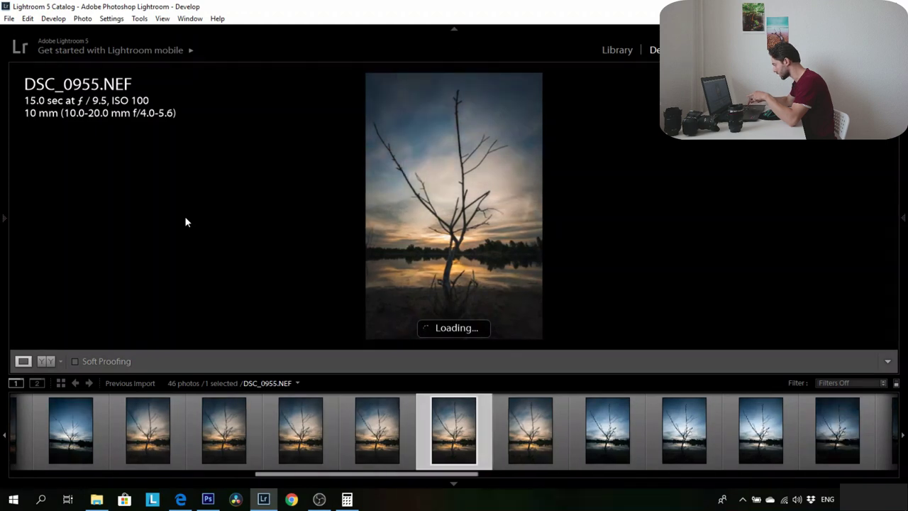
{"action": "key", "text": "Right"}
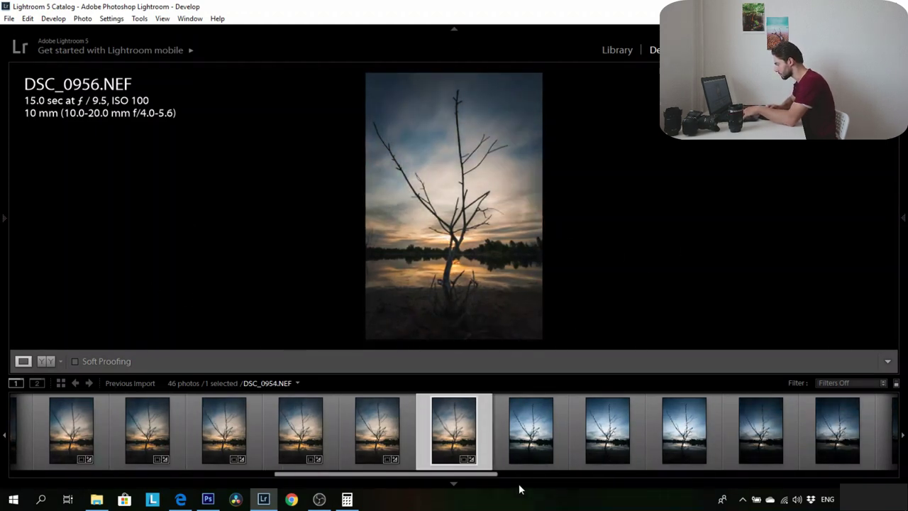
Select photos DSC_0951 to DSC_0956 and open them as layers in Photoshop, proceeding despite the Camera Raw compatibility notice
{"action": "left_click_drag", "start_coordinate": [465, 475], "coordinate": [450, 475]}
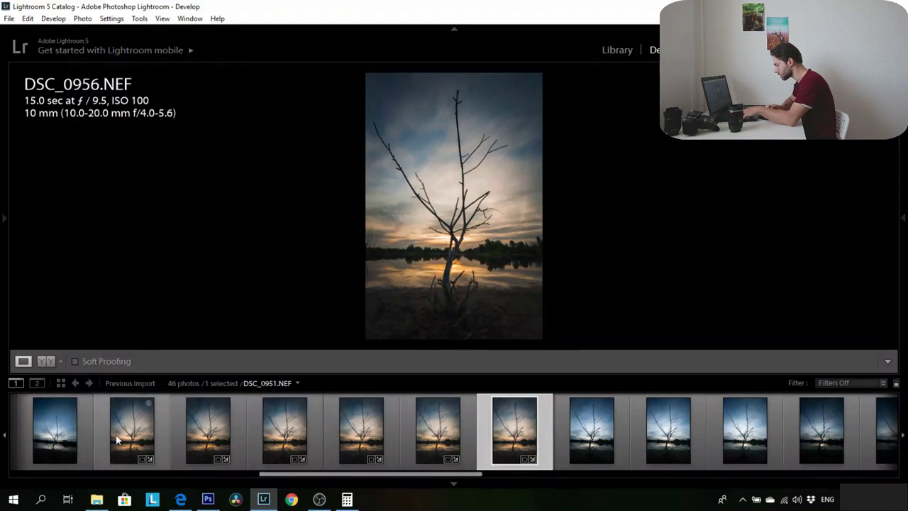
{"action": "left_click", "coordinate": [118, 439], "text": "shift"}
{"action": "right_click", "coordinate": [218, 442]}
{"action": "mouse_move", "coordinate": [304, 195]}
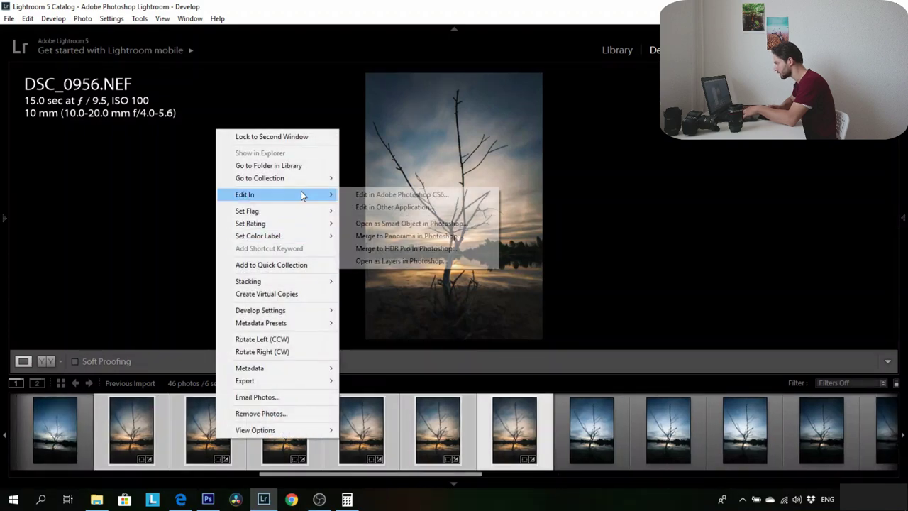
{"action": "left_click", "coordinate": [412, 262]}
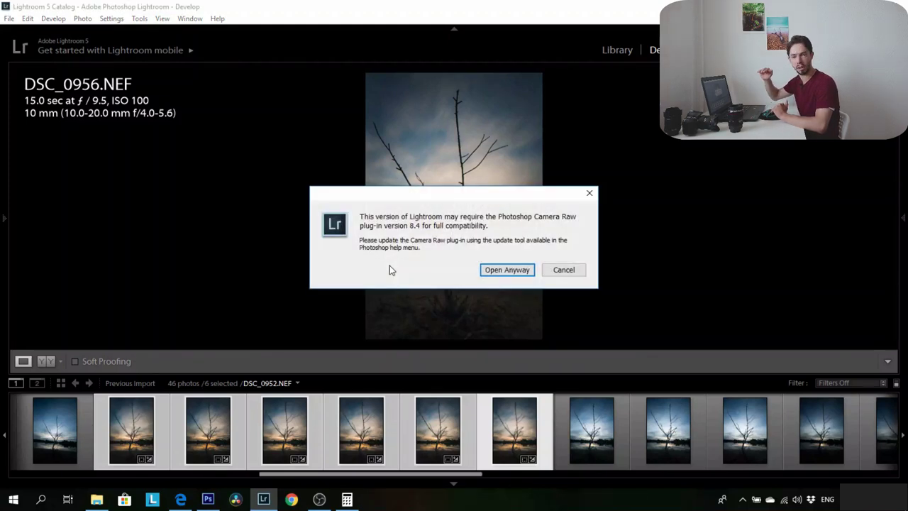
{"action": "left_click", "coordinate": [513, 273]}
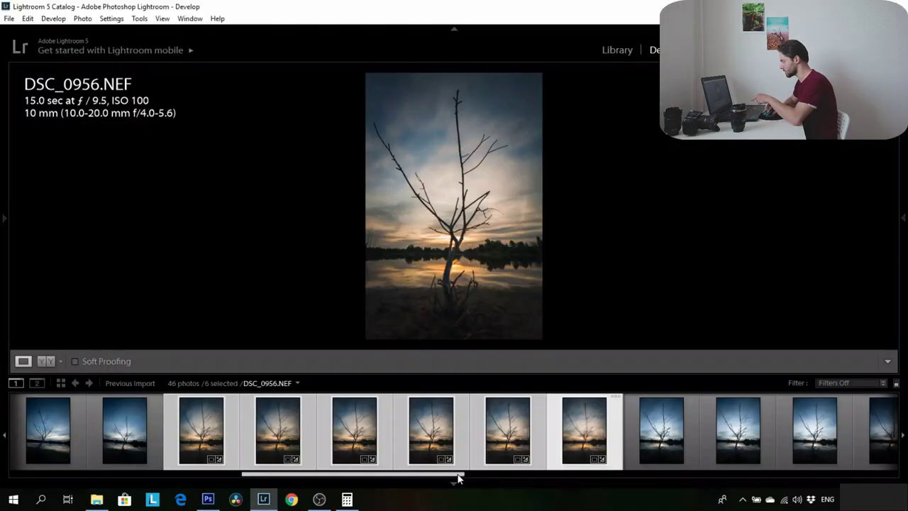
Look through the earlier shots in the filmstrip and select all the photos
{"action": "left_click_drag", "start_coordinate": [451, 477], "coordinate": [316, 476]}
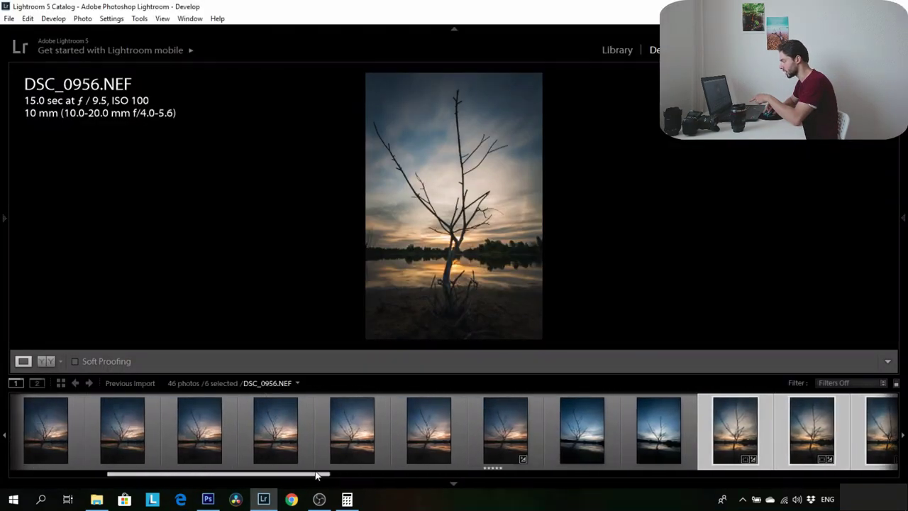
{"action": "left_click_drag", "start_coordinate": [179, 476], "coordinate": [321, 470]}
{"action": "key", "text": "ctrl+a"}
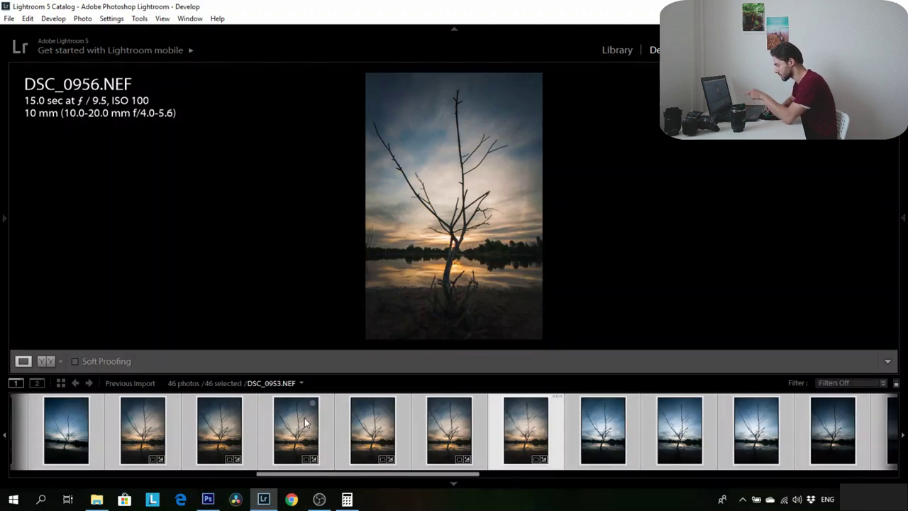
{"action": "scroll", "coordinate": [507, 433], "scroll_direction": "down", "scroll_amount": 3}
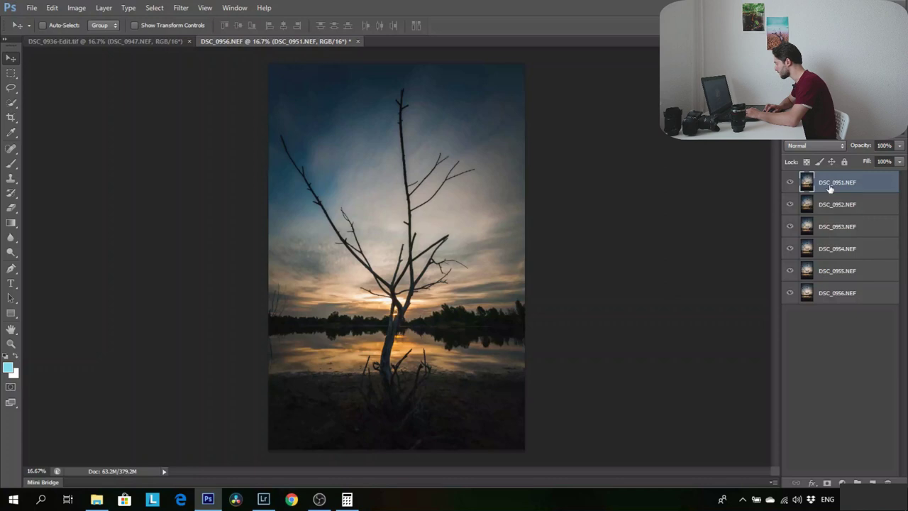
Switch to Calculator, divide 100 by the six layers, and enter 16 as the starting value for the opacity steps
{"action": "left_click", "coordinate": [347, 499]}
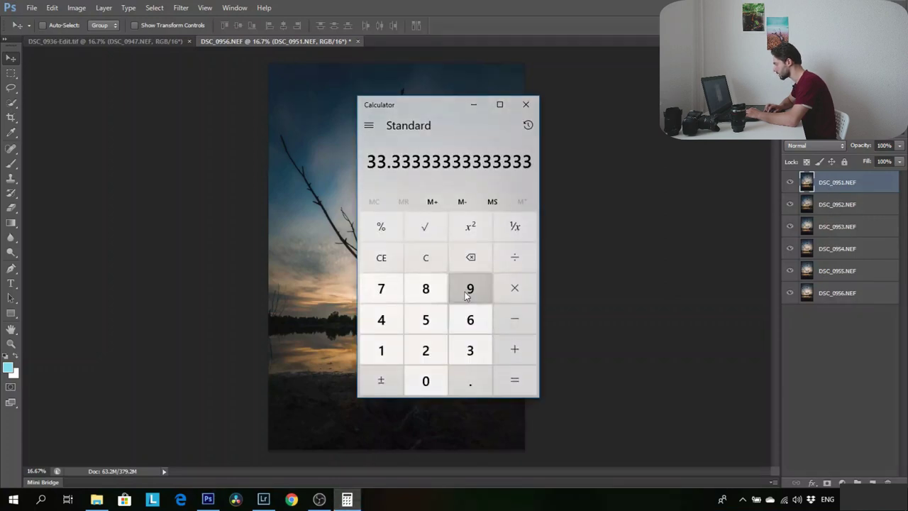
{"action": "left_click", "coordinate": [425, 260]}
{"action": "type", "text": "100"}
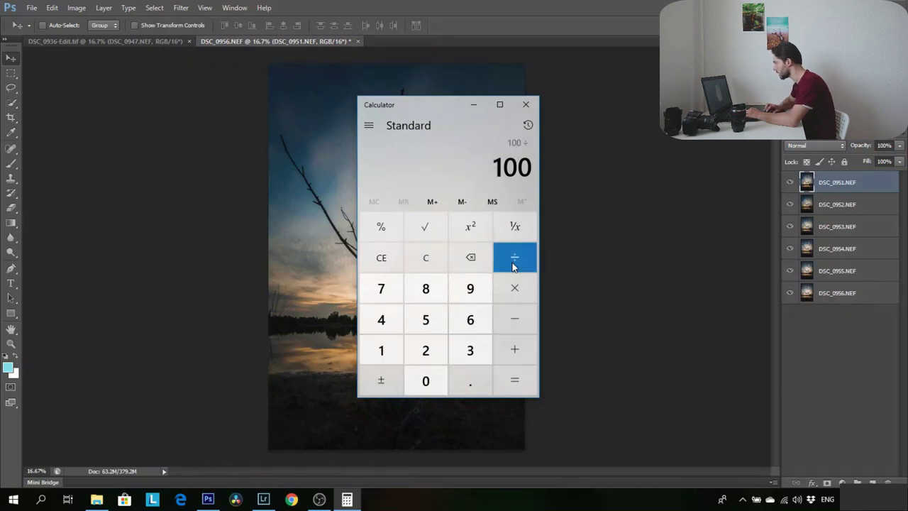
{"action": "left_click", "coordinate": [470, 319]}
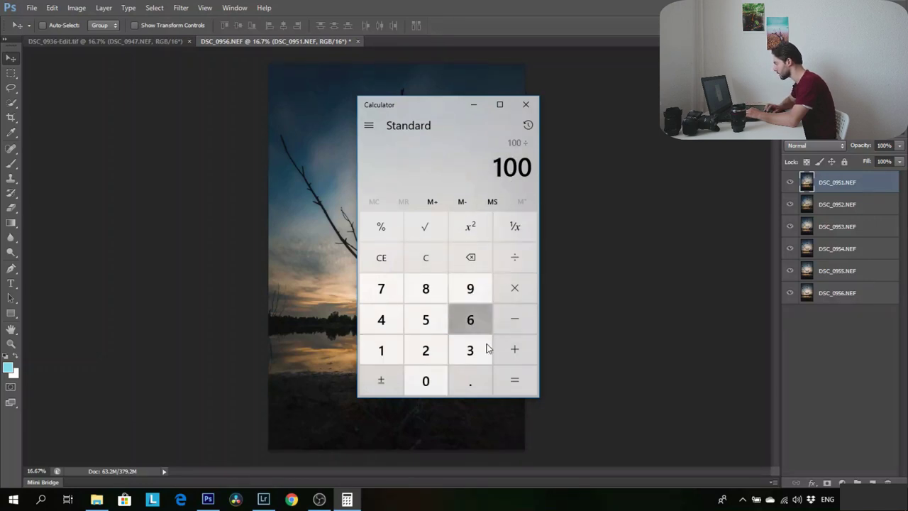
{"action": "left_click", "coordinate": [510, 383]}
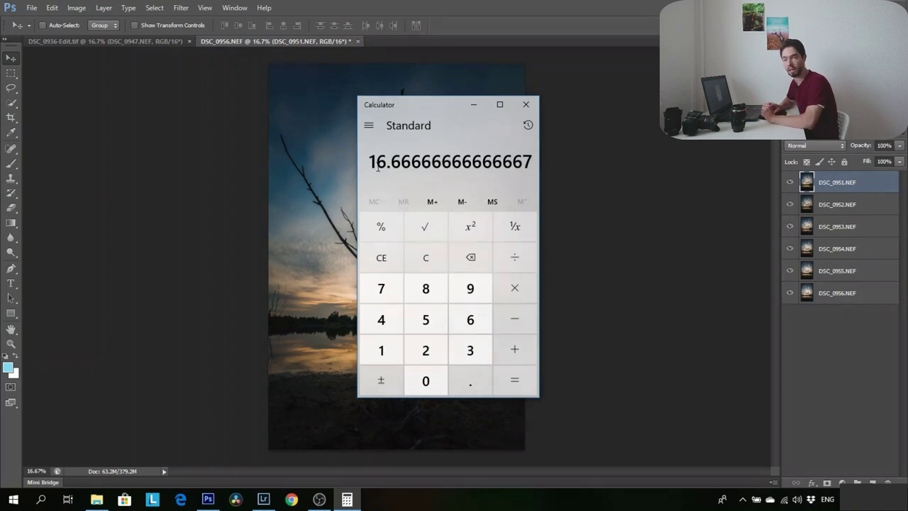
{"action": "left_click", "coordinate": [423, 256]}
{"action": "type", "text": "16"}
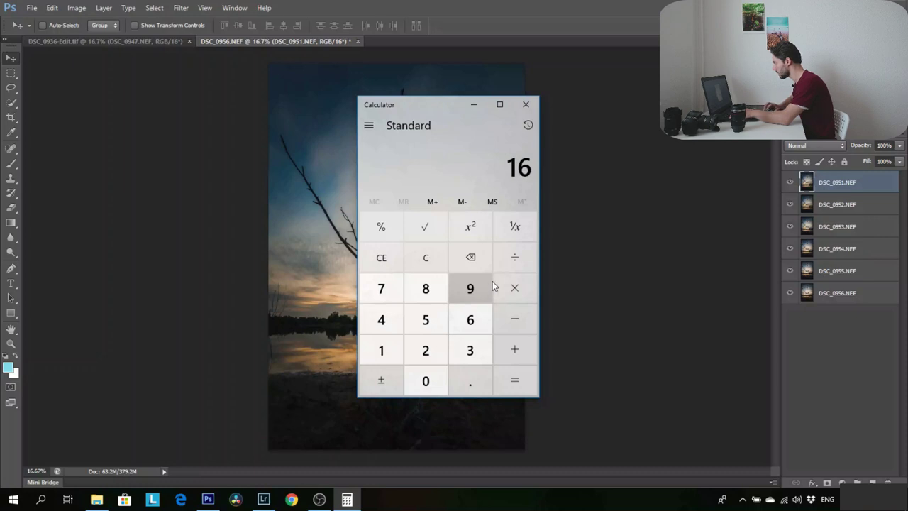
Return to Photoshop and set layer DSC_0951.NEF to 16% opacity and layer DSC_0952.NEF to 32%
{"action": "key", "text": "alt+Tab"}
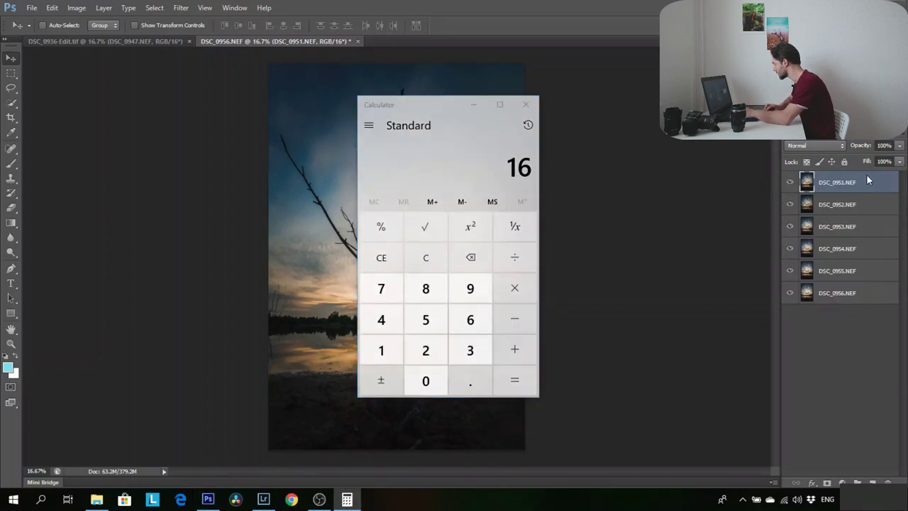
{"action": "key", "text": "Return"}
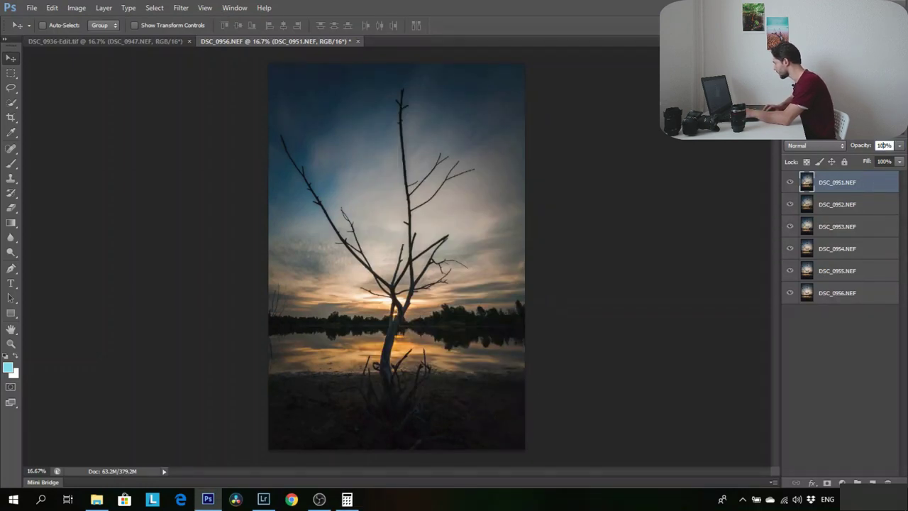
{"action": "left_click", "coordinate": [884, 145]}
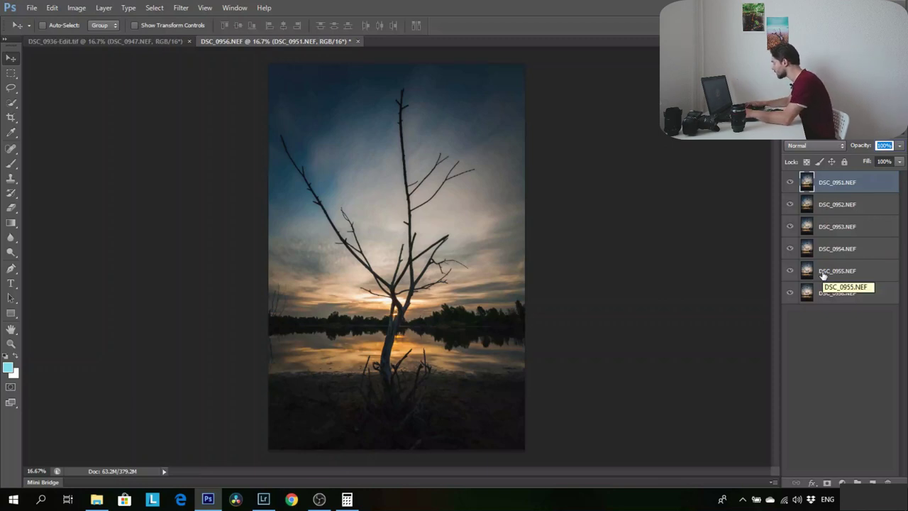
{"action": "type", "text": "16"}
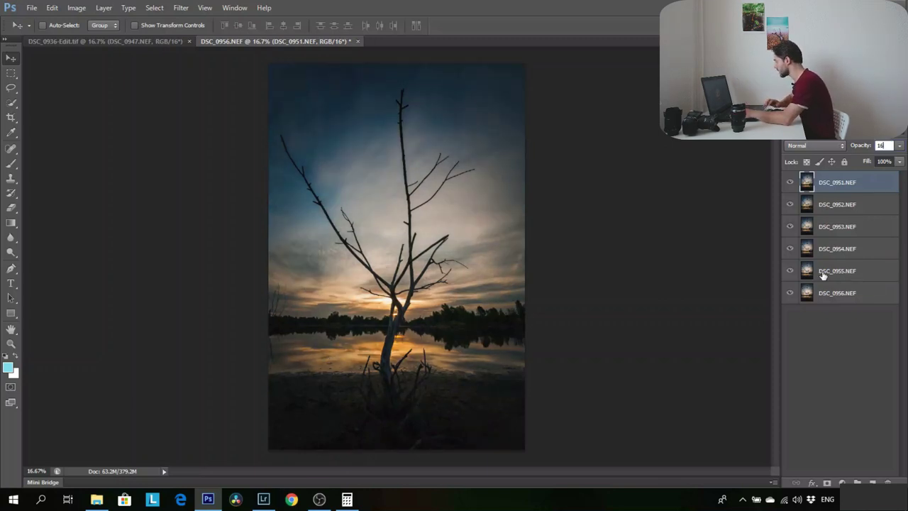
{"action": "left_click", "coordinate": [858, 203]}
{"action": "left_click", "coordinate": [881, 146]}
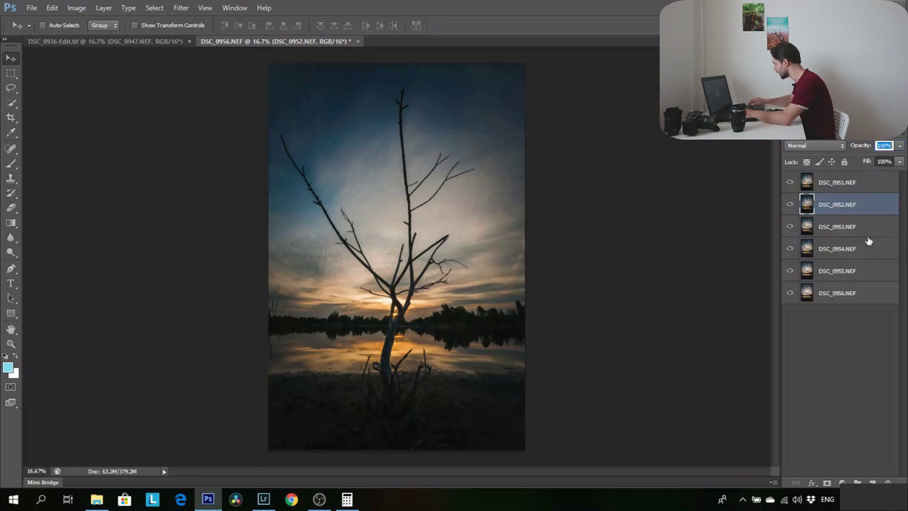
{"action": "type", "text": "33"}
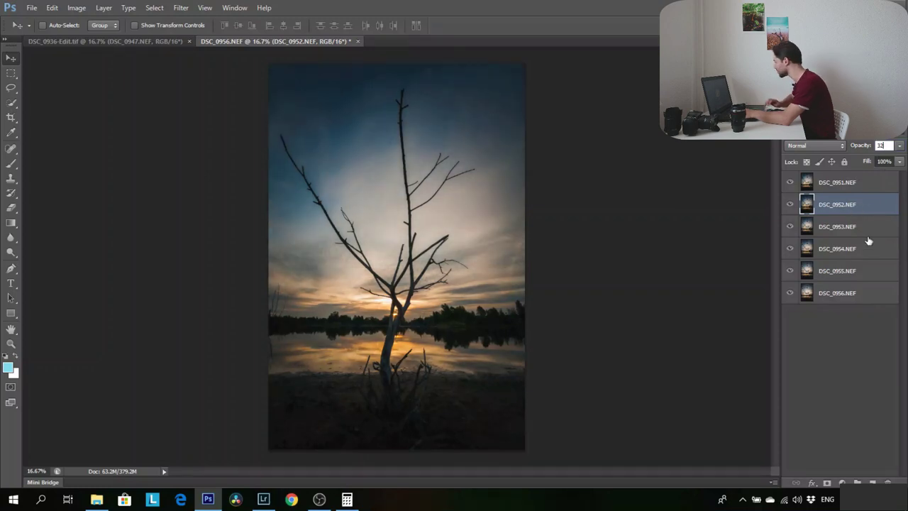
Add up 16 three times in Calculator and set layer DSC_0953.NEF to 48% opacity
{"action": "left_click", "coordinate": [861, 227]}
{"action": "key", "text": "alt+Tab"}
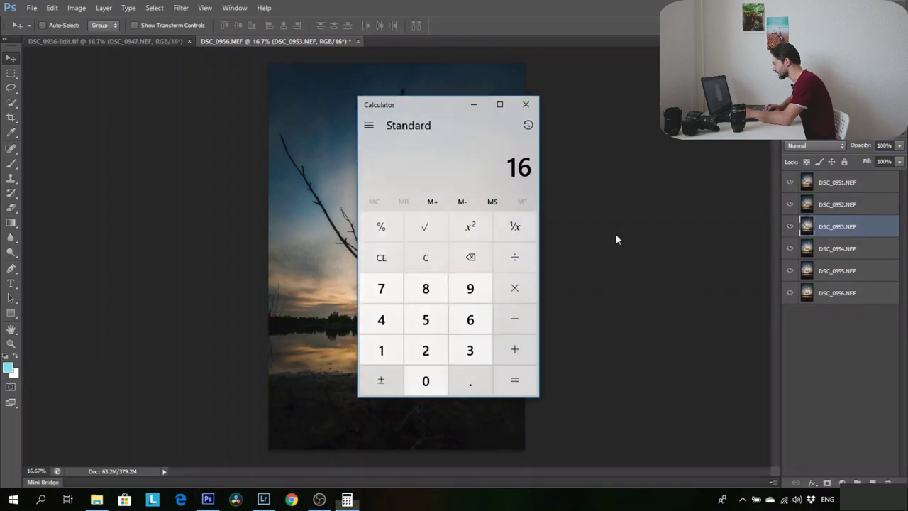
{"action": "key", "text": "plus"}
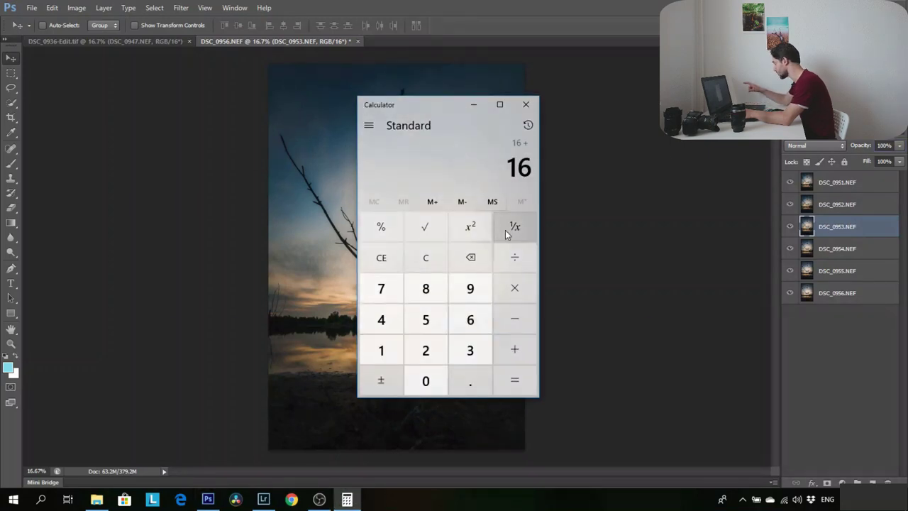
{"action": "key", "text": "plus"}
{"action": "type", "text": "16 +"}
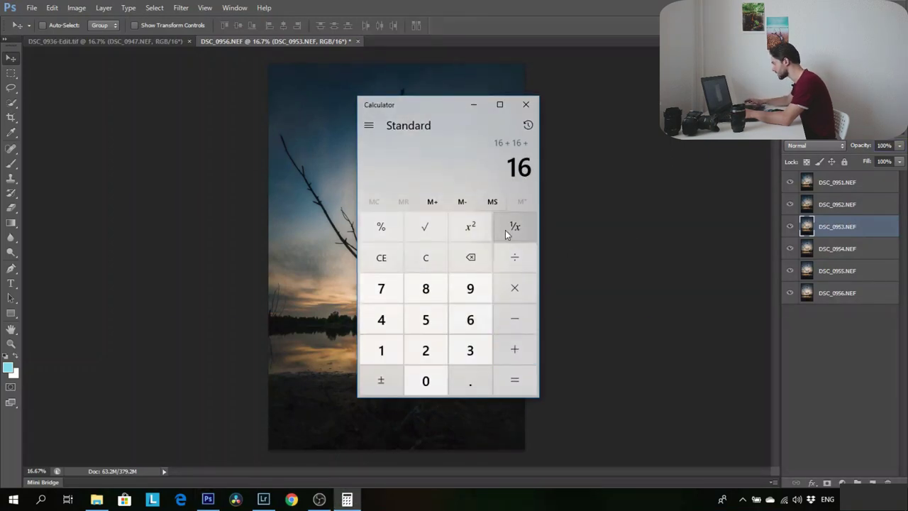
{"action": "key", "text": "plus"}
{"action": "key", "text": "alt+Tab"}
{"action": "left_click", "coordinate": [884, 145]}
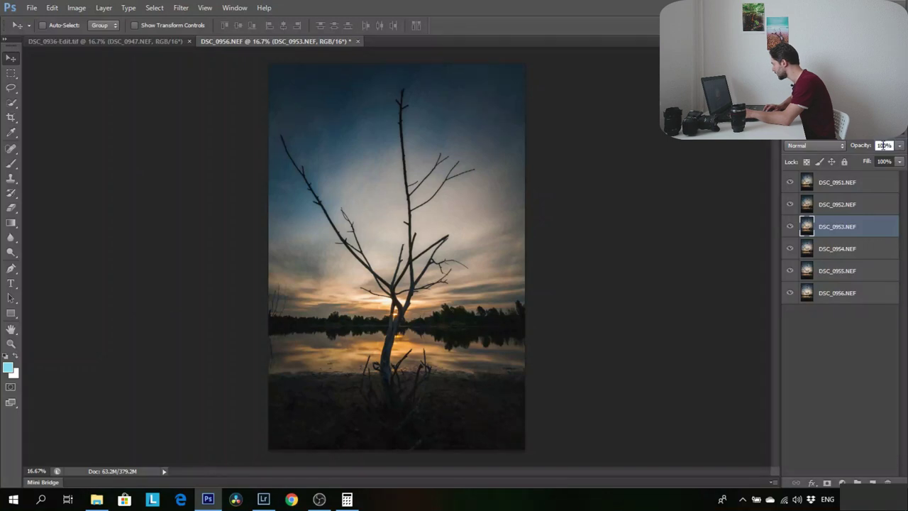
{"action": "type", "text": "48"}
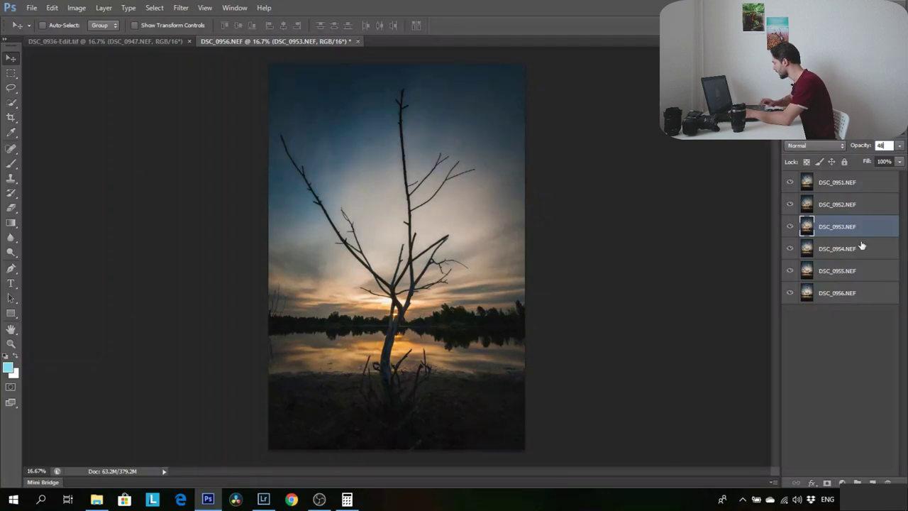
Add another 16 to the Calculator sum and set layer DSC_0954.NEF to 64% opacity
{"action": "left_click", "coordinate": [835, 247]}
{"action": "key", "text": "alt+Tab"}
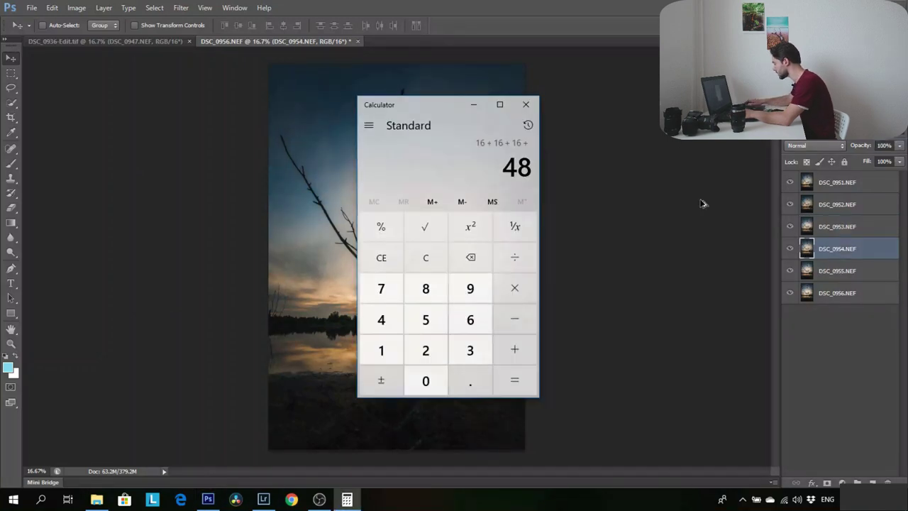
{"action": "type", "text": "16+"}
{"action": "key", "text": "alt+Tab"}
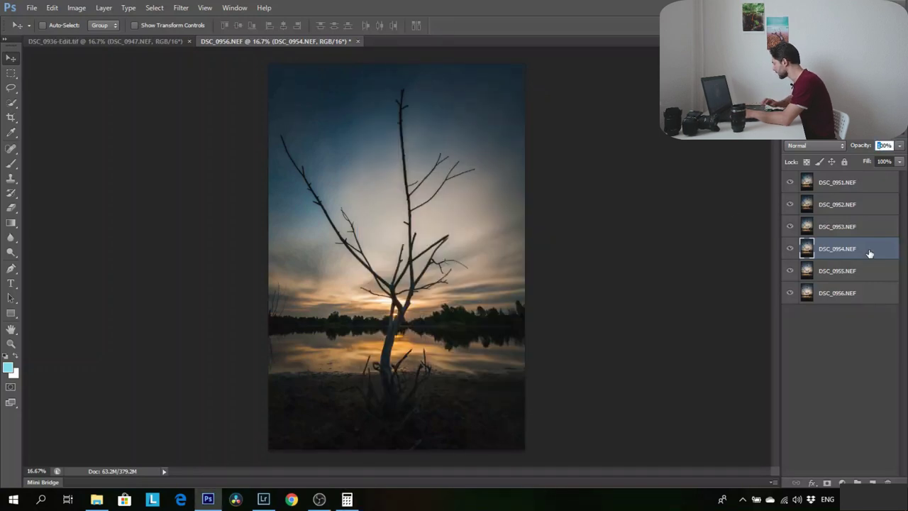
{"action": "left_click", "coordinate": [884, 145]}
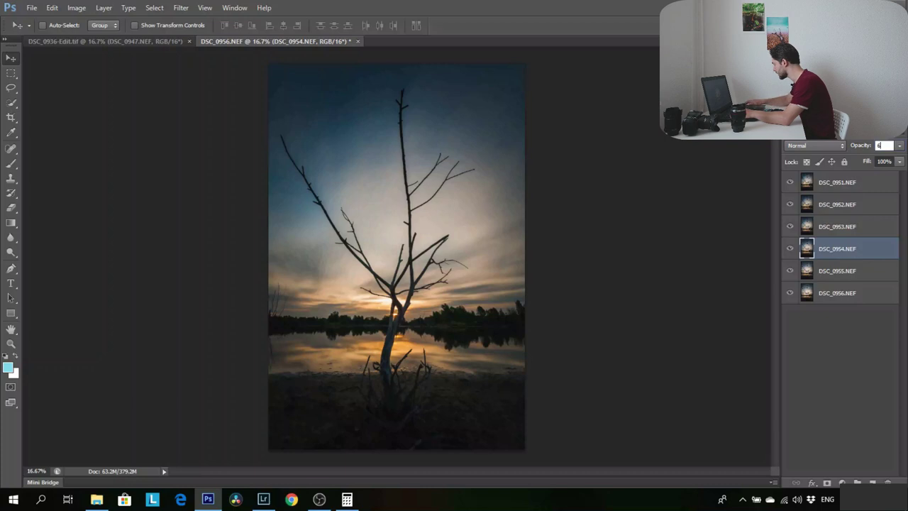
{"action": "type", "text": "64"}
Add another 16 to the Calculator sum and set layer DSC_0955.NEF to 80% opacity
{"action": "left_click", "coordinate": [790, 265]}
{"action": "key", "text": "alt+Tab"}
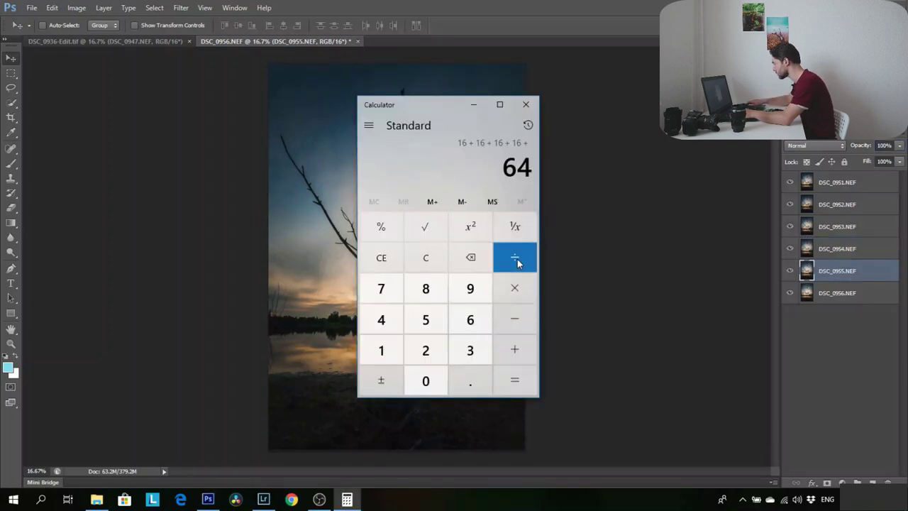
{"action": "type", "text": "16+"}
{"action": "key", "text": "alt+Tab"}
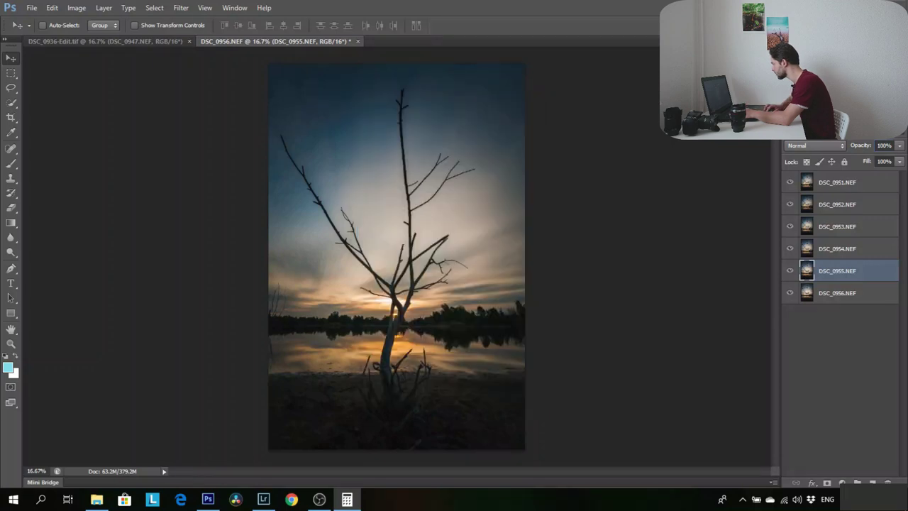
{"action": "left_click", "coordinate": [883, 146]}
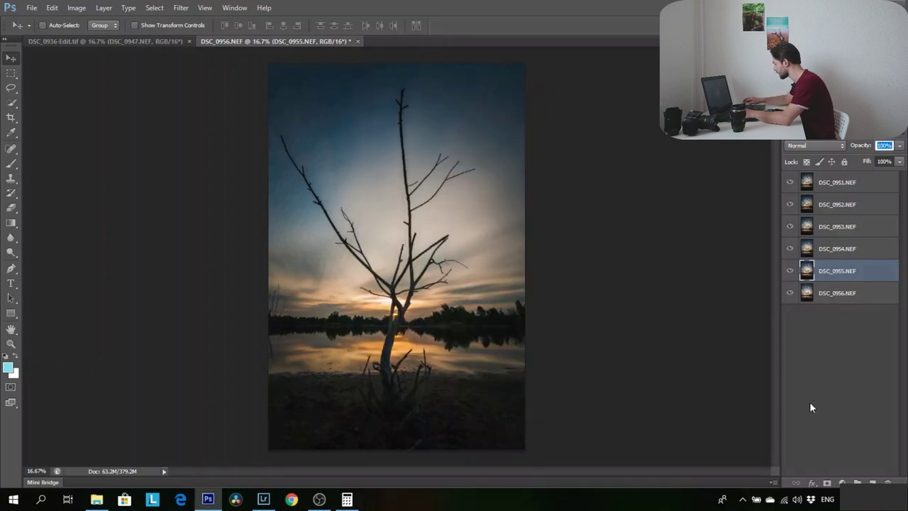
{"action": "key", "text": "Return"}
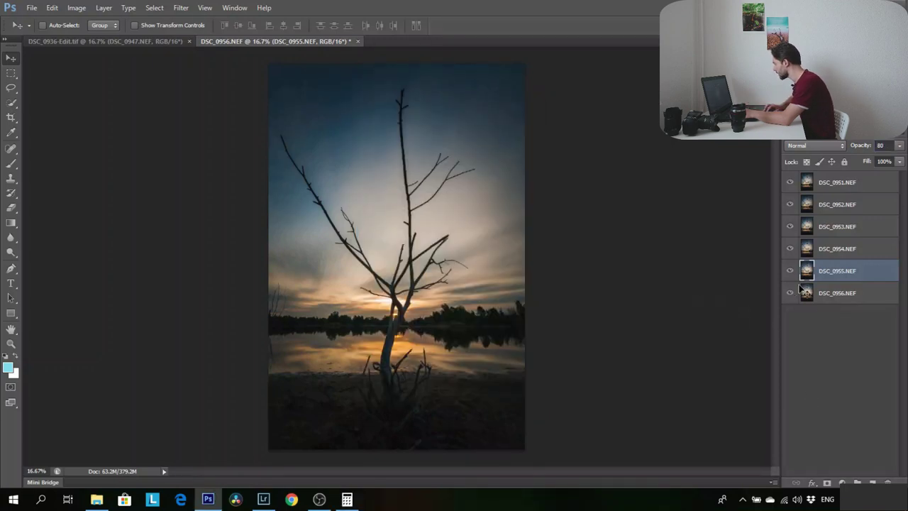
{"action": "left_click", "coordinate": [846, 295]}
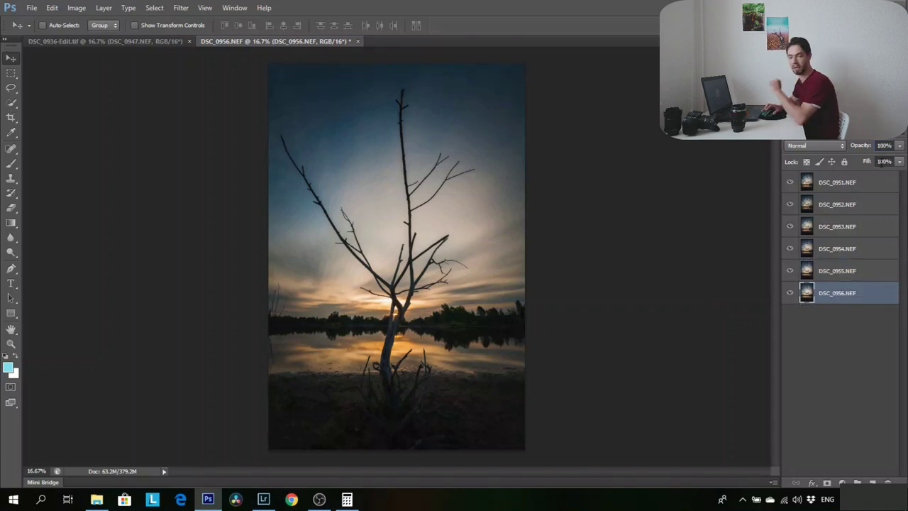
Merge layers DSC_0951.NEF through DSC_0955.NEF into one layer, leaving DSC_0956.NEF separate
{"action": "left_click", "coordinate": [828, 274]}
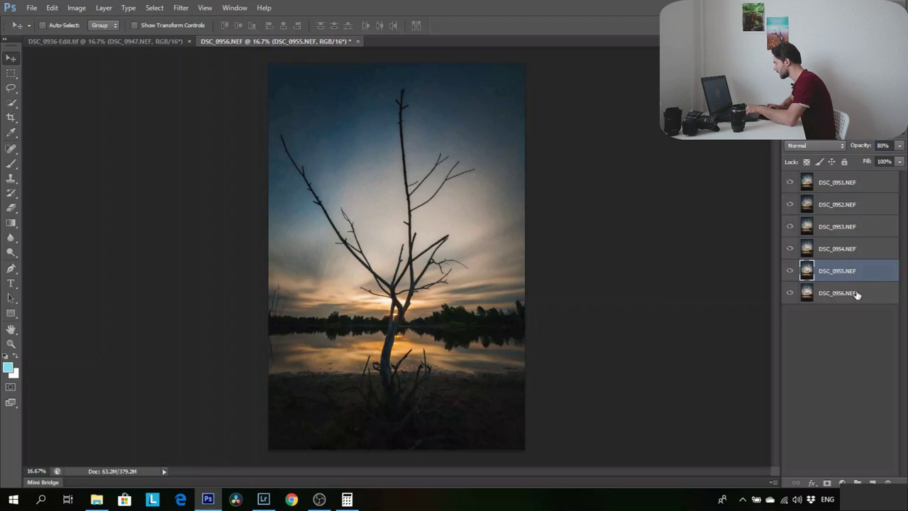
{"action": "left_click", "coordinate": [852, 185], "text": "ctrl"}
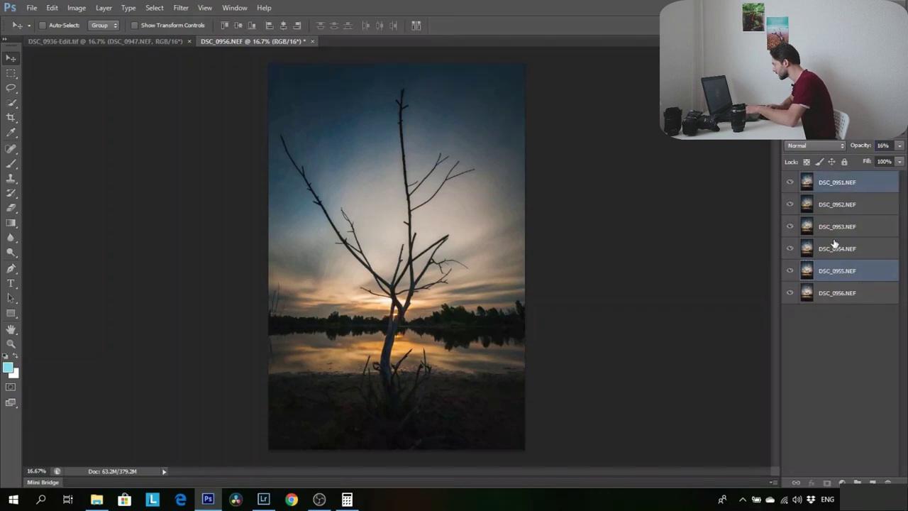
{"action": "left_click", "coordinate": [844, 273]}
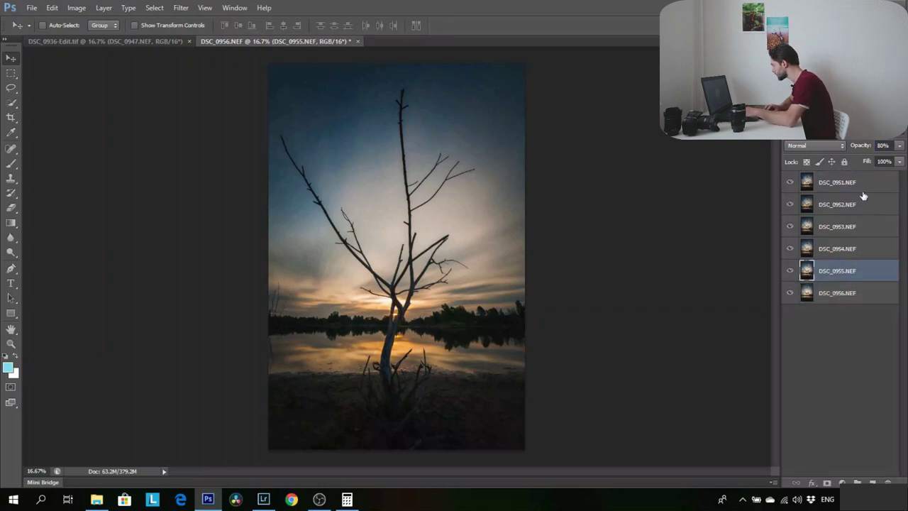
{"action": "left_click", "coordinate": [863, 192], "text": "shift"}
{"action": "right_click", "coordinate": [862, 241]}
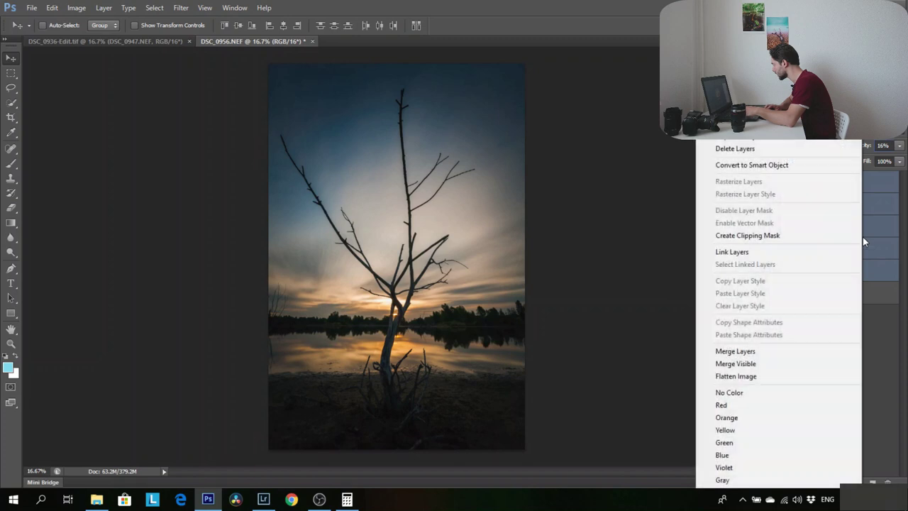
{"action": "left_click", "coordinate": [804, 350]}
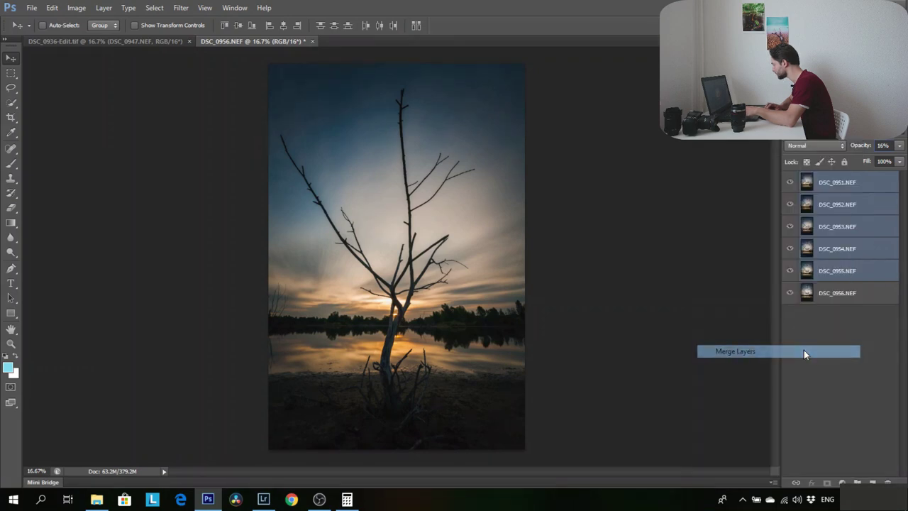
Compare the merged layer with DSC_0956.NEF by toggling its visibility, examining the whole image and the water reflections up close
{"action": "left_click", "coordinate": [788, 183]}
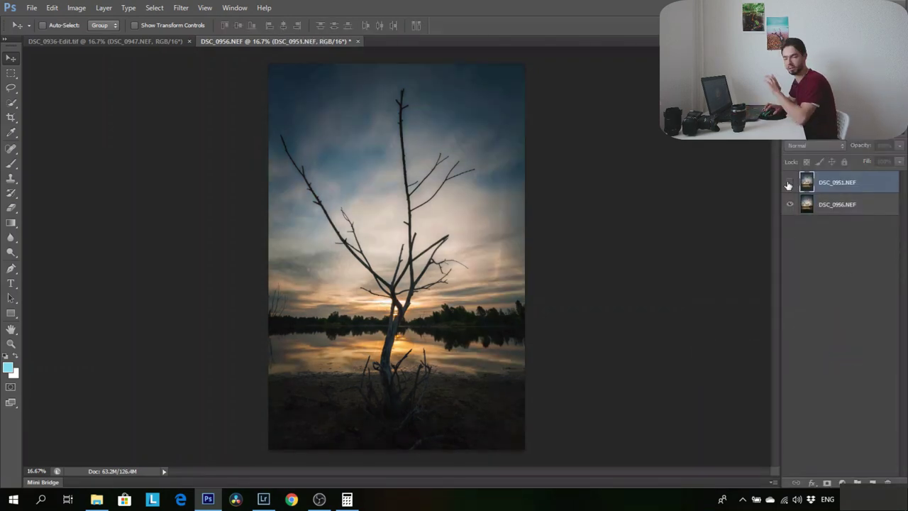
{"action": "left_click", "coordinate": [789, 183]}
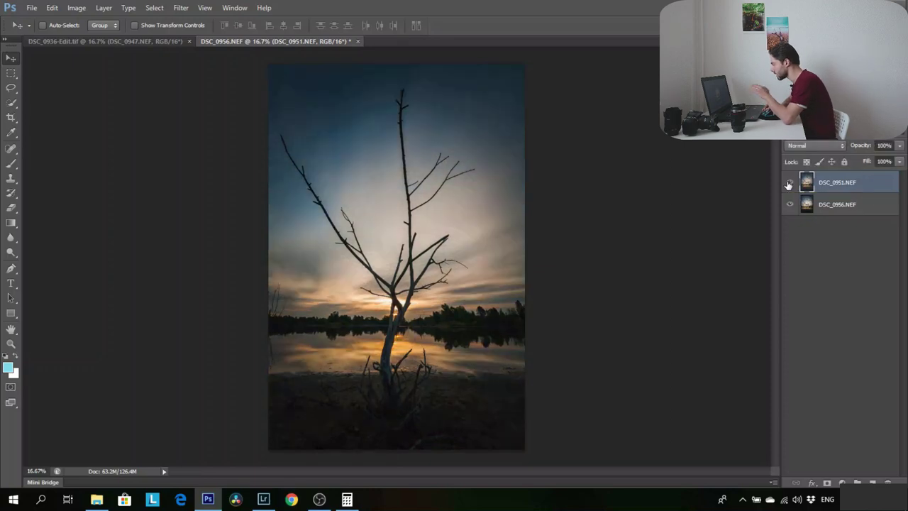
{"action": "left_click", "coordinate": [789, 183]}
{"action": "left_click", "coordinate": [788, 183]}
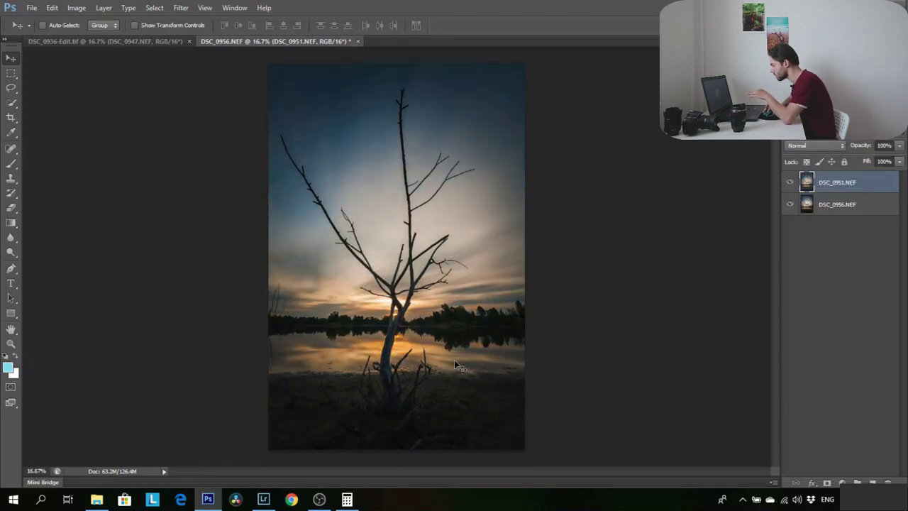
{"action": "left_click", "coordinate": [10, 343]}
{"action": "left_click_drag", "start_coordinate": [348, 371], "coordinate": [381, 346]}
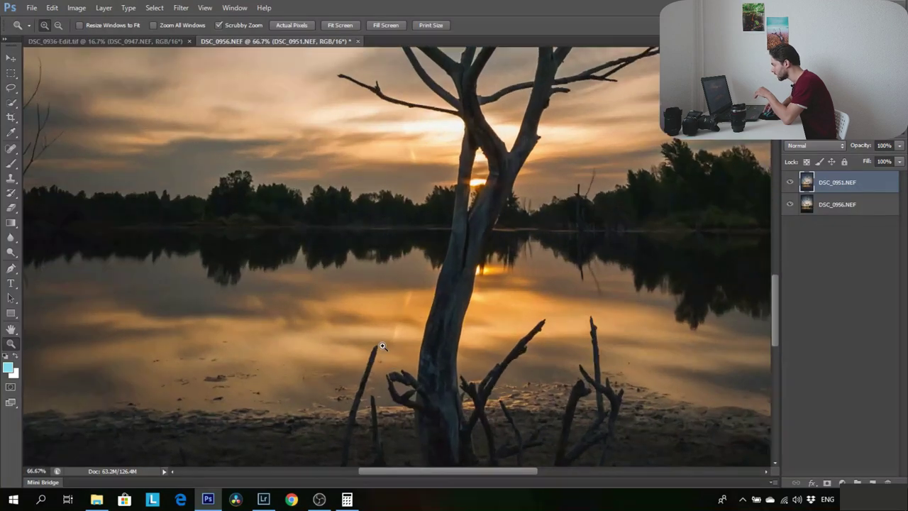
{"action": "left_click_drag", "start_coordinate": [484, 469], "coordinate": [549, 461]}
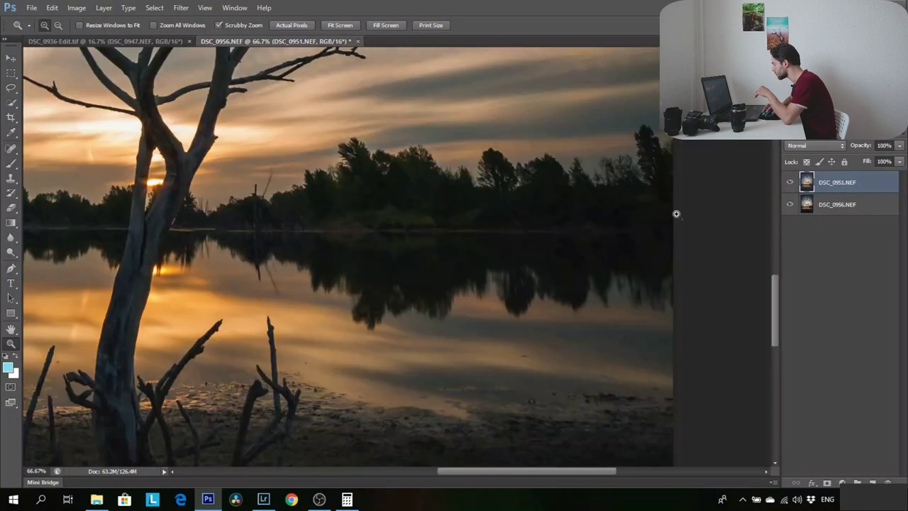
{"action": "left_click", "coordinate": [791, 184]}
{"action": "left_click", "coordinate": [791, 184]}
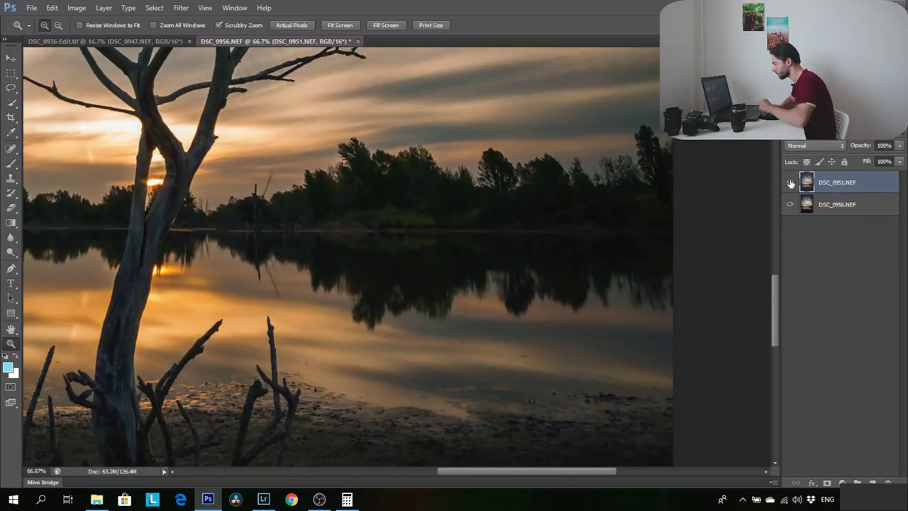
{"action": "left_click", "coordinate": [791, 184]}
{"action": "left_click", "coordinate": [790, 183]}
{"action": "left_click", "coordinate": [791, 184]}
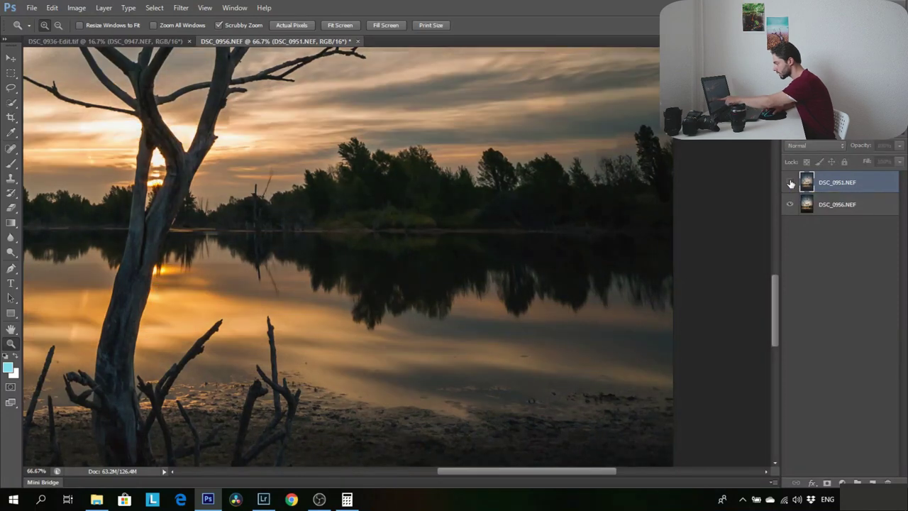
{"action": "left_click", "coordinate": [791, 183]}
{"action": "left_click", "coordinate": [790, 183]}
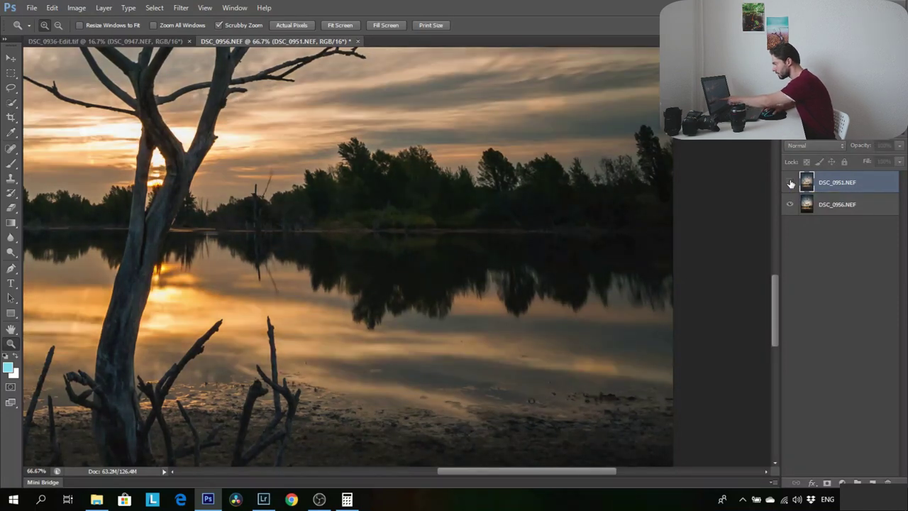
{"action": "left_click", "coordinate": [791, 183]}
{"action": "left_click", "coordinate": [790, 184]}
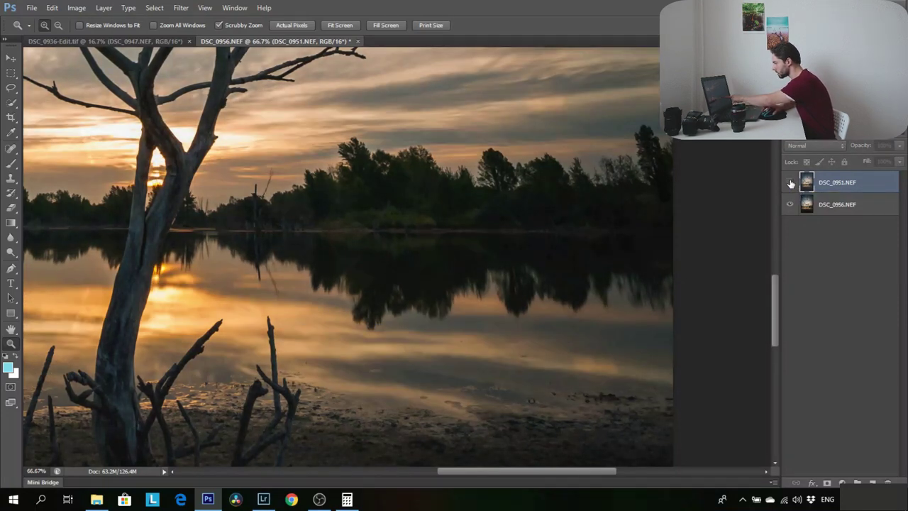
{"action": "left_click", "coordinate": [791, 183]}
{"action": "left_click", "coordinate": [791, 184]}
{"action": "left_click", "coordinate": [791, 183]}
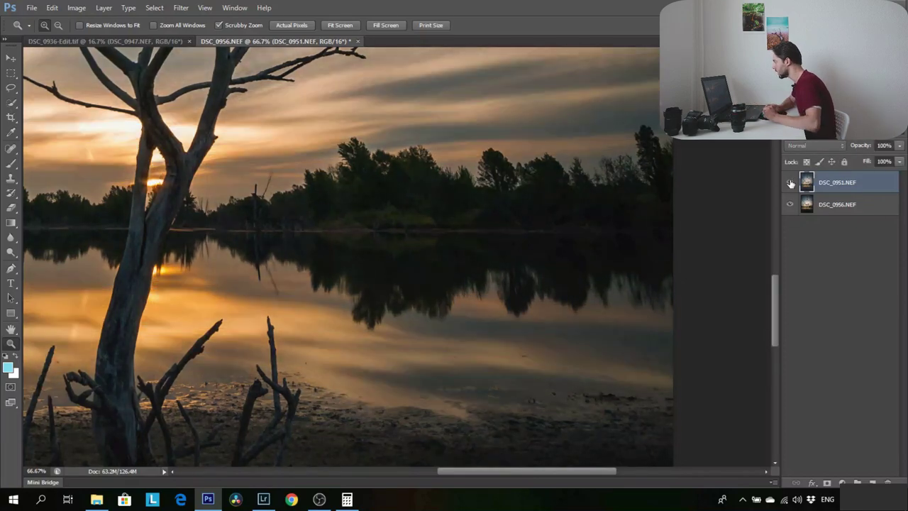
Examine the clouds above the tree line with the merged layer shown and hidden
{"action": "left_click_drag", "start_coordinate": [775, 319], "coordinate": [774, 281]}
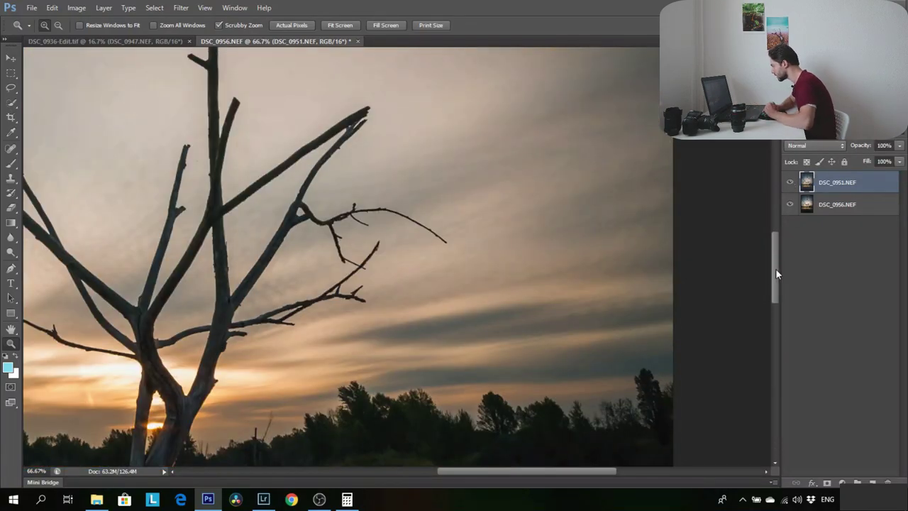
{"action": "scroll", "coordinate": [776, 269], "scroll_direction": "down", "scroll_amount": 2}
{"action": "left_click", "coordinate": [791, 185]}
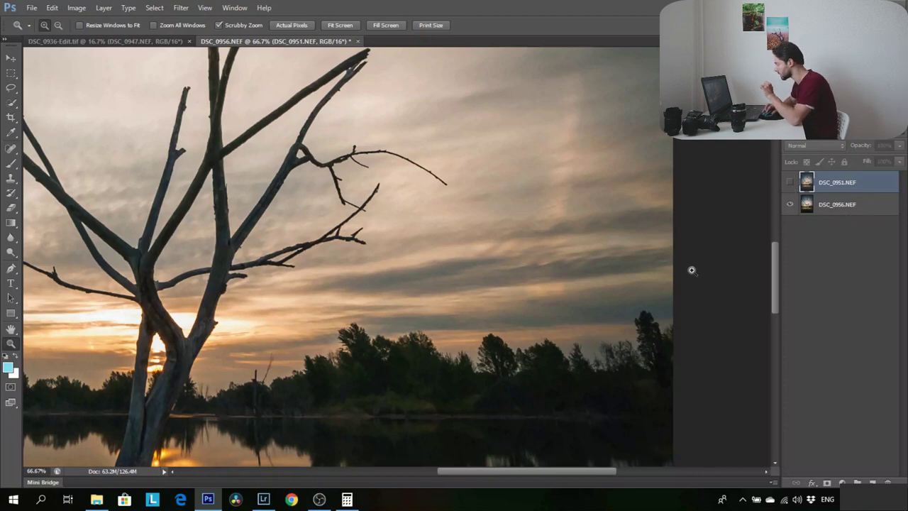
{"action": "left_click", "coordinate": [791, 183]}
{"action": "left_click", "coordinate": [790, 184]}
{"action": "left_click", "coordinate": [791, 184]}
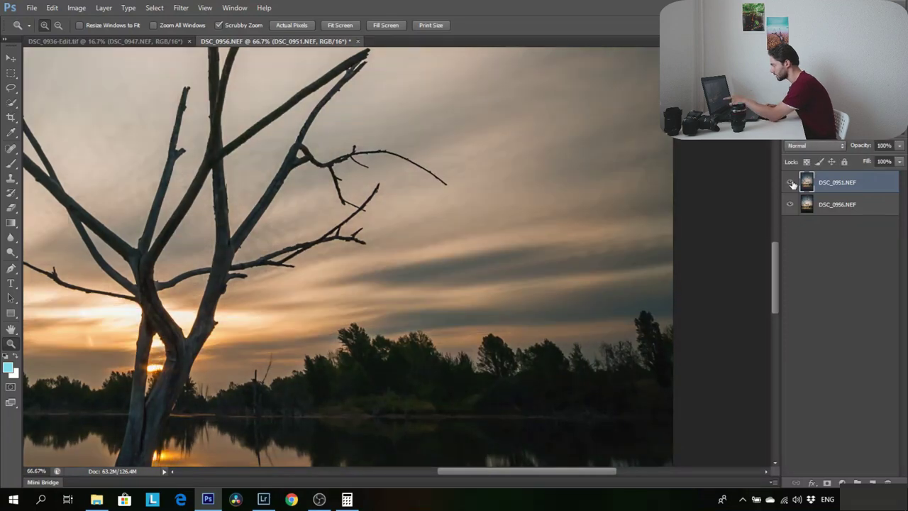
{"action": "left_click", "coordinate": [791, 184]}
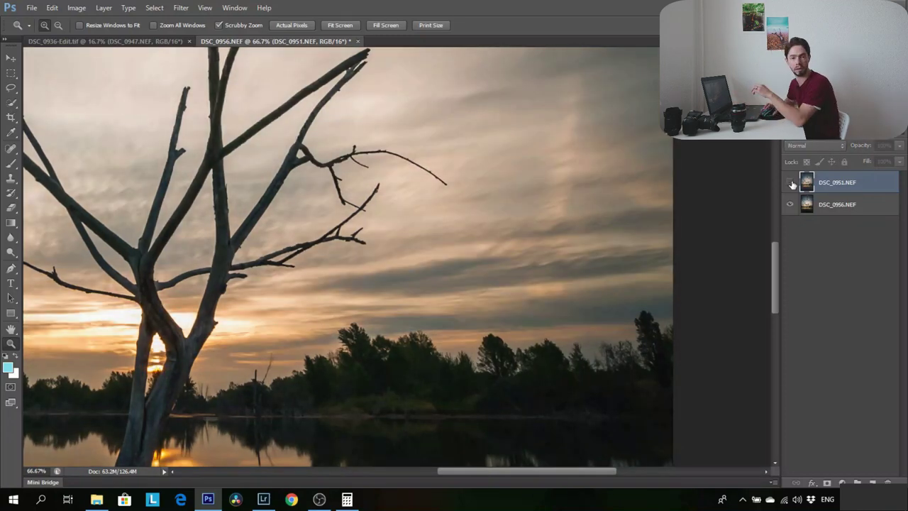
{"action": "left_click", "coordinate": [792, 183]}
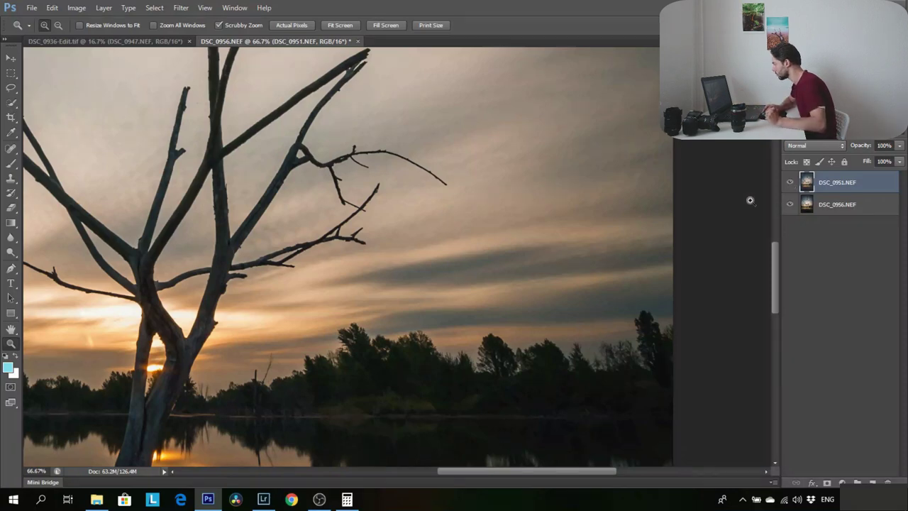
Fit the whole photo on screen and compare it with the merged layer hidden and shown
{"action": "right_click", "coordinate": [708, 205]}
{"action": "left_click", "coordinate": [717, 214]}
{"action": "right_click", "coordinate": [575, 183]}
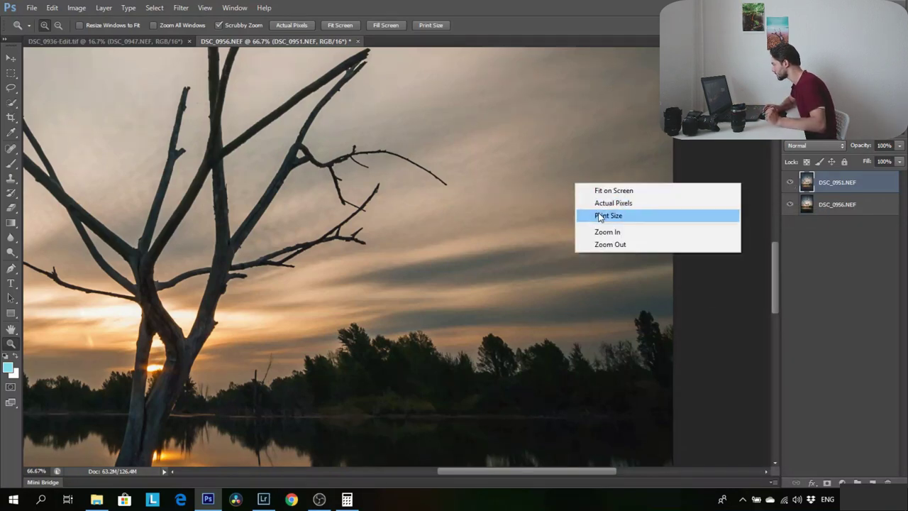
{"action": "right_click", "coordinate": [527, 193]}
{"action": "left_click", "coordinate": [537, 197]}
{"action": "left_click", "coordinate": [791, 186]}
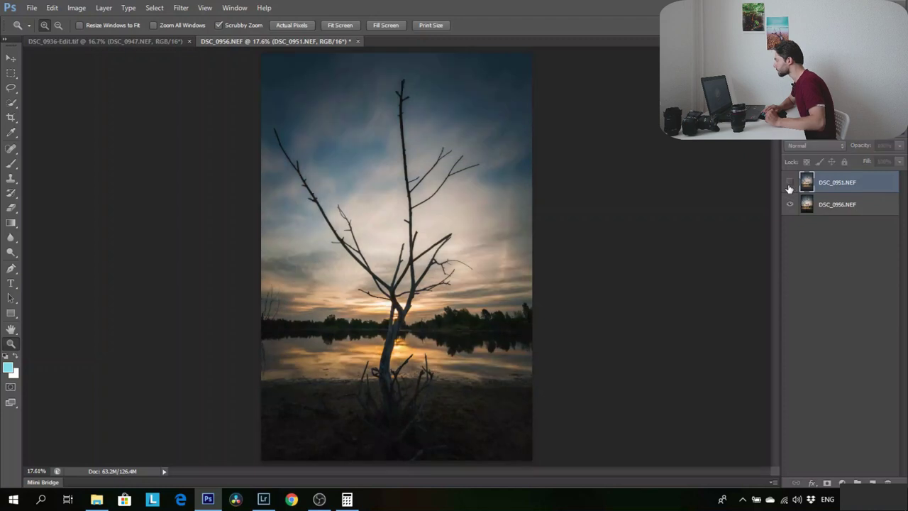
{"action": "left_click", "coordinate": [791, 186]}
{"action": "left_click", "coordinate": [791, 186]}
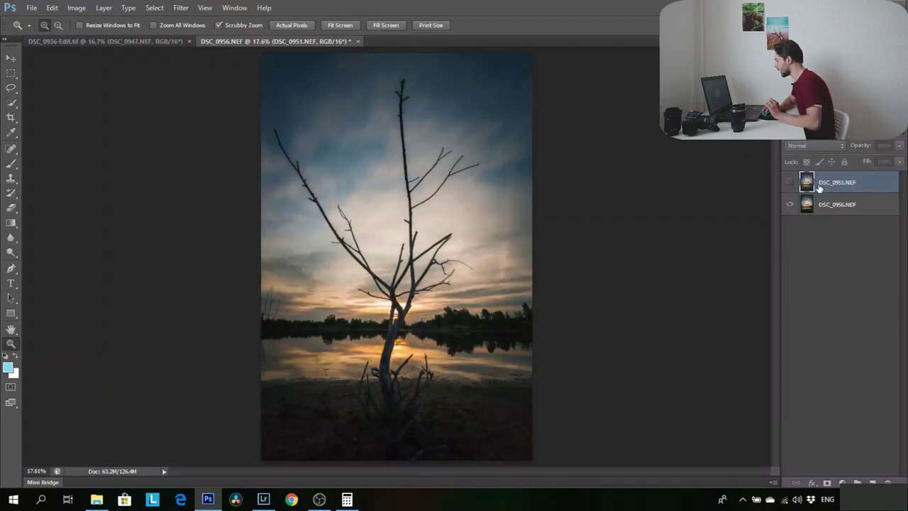
{"action": "left_click", "coordinate": [790, 182]}
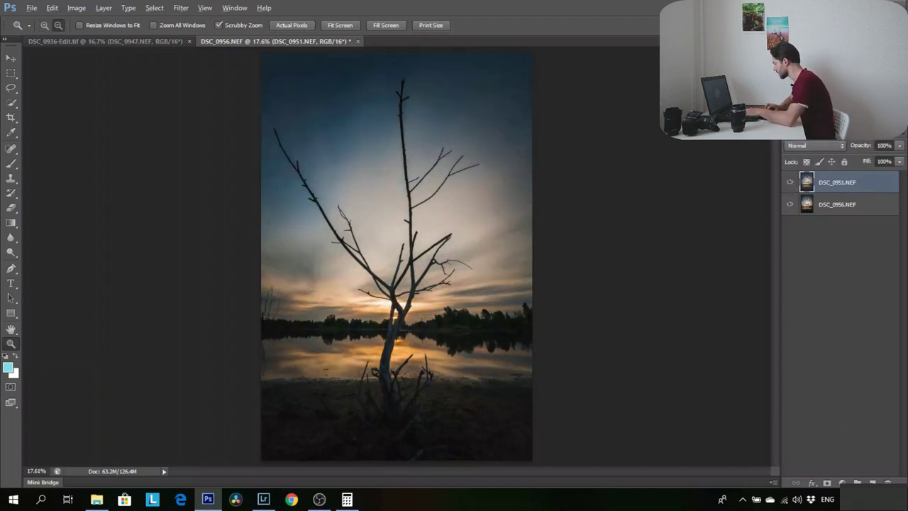
Add a black mask to the merged layer and reveal its lower sky, water and ground with a 1309 px white brush at 100% opacity
{"action": "left_click", "coordinate": [827, 483], "text": "alt"}
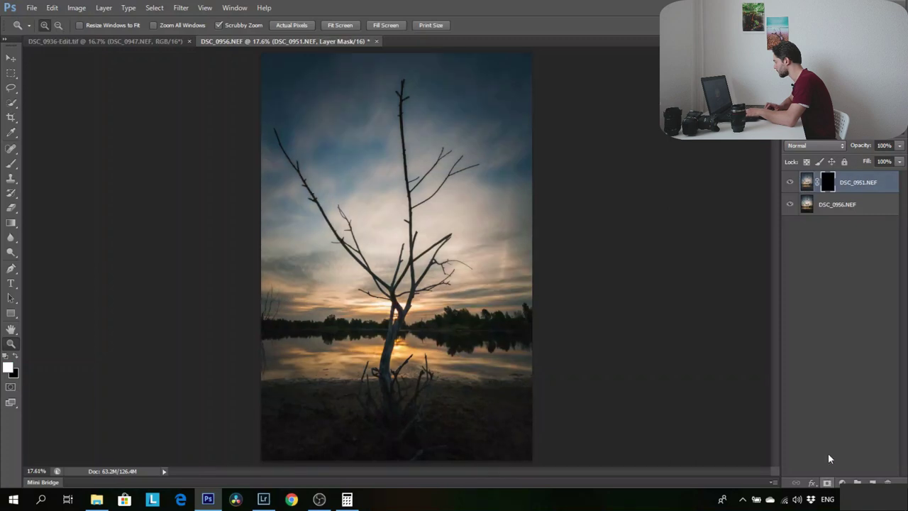
{"action": "left_click", "coordinate": [11, 164]}
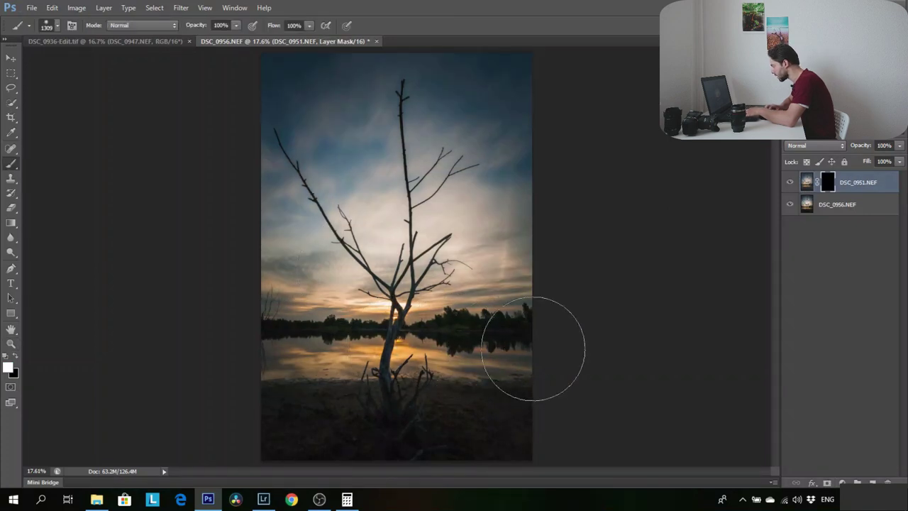
{"action": "key", "text": "ctrl+i"}
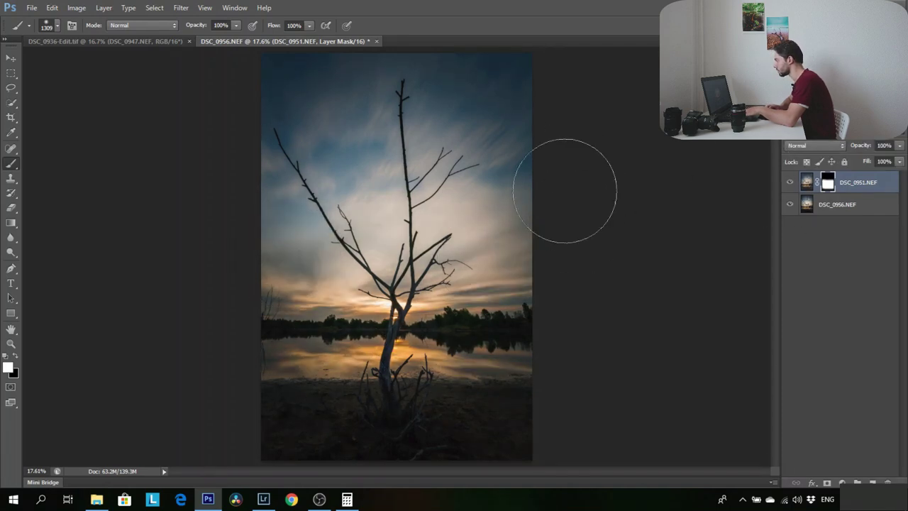
Inspect the masked blend around the tree, horizon and water by repeatedly hiding and showing the masked layer
{"action": "key", "text": "z"}
{"action": "left_click", "coordinate": [582, 152]}
{"action": "left_click", "coordinate": [582, 152]}
{"action": "left_click", "coordinate": [789, 183]}
{"action": "left_click", "coordinate": [789, 183]}
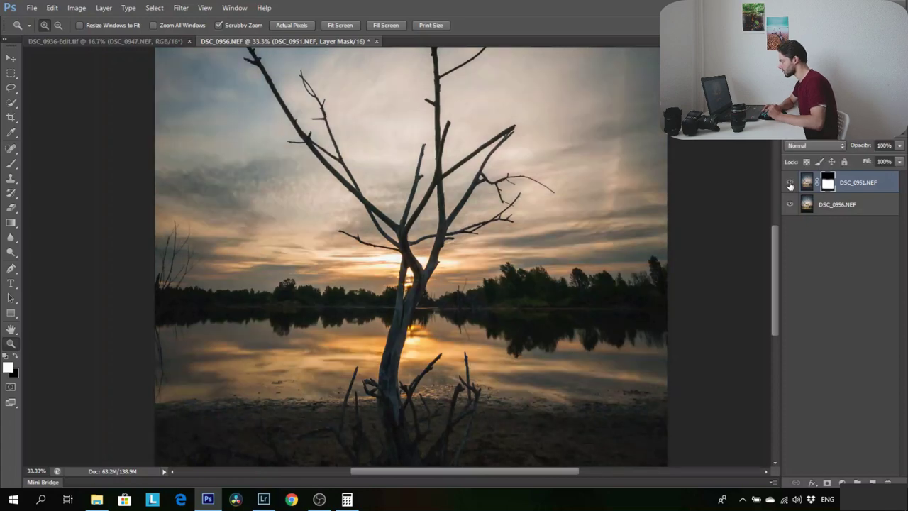
{"action": "left_click", "coordinate": [789, 183]}
{"action": "left_click", "coordinate": [789, 183]}
{"action": "left_click", "coordinate": [789, 183]}
{"action": "left_click", "coordinate": [789, 183]}
{"action": "left_click", "coordinate": [789, 183]}
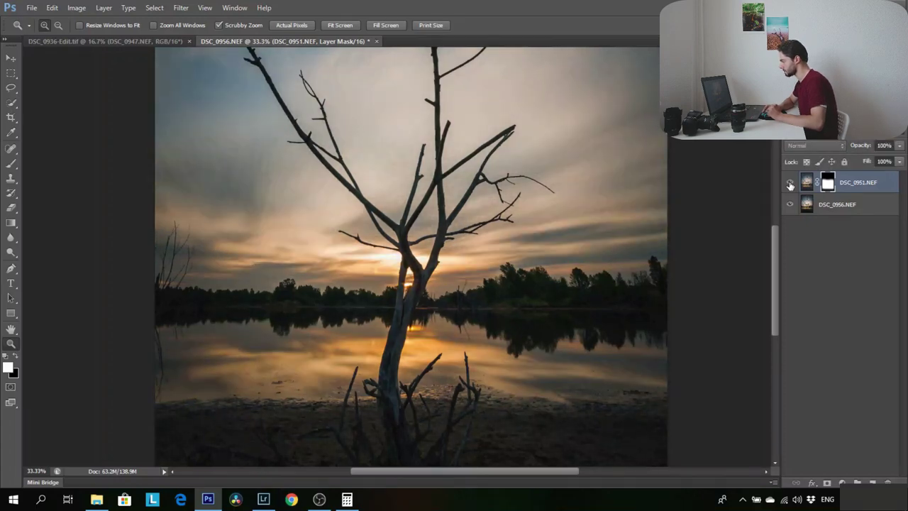
{"action": "left_click", "coordinate": [789, 183]}
{"action": "left_click", "coordinate": [789, 183]}
{"action": "left_click", "coordinate": [790, 183]}
{"action": "left_click", "coordinate": [789, 183]}
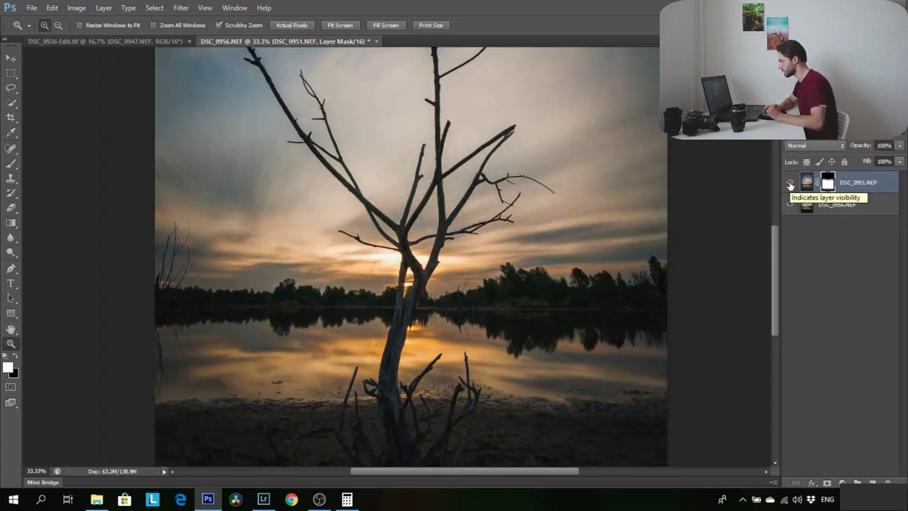
Fit the whole photo on screen and merge the visible layers into one
{"action": "right_click", "coordinate": [498, 173]}
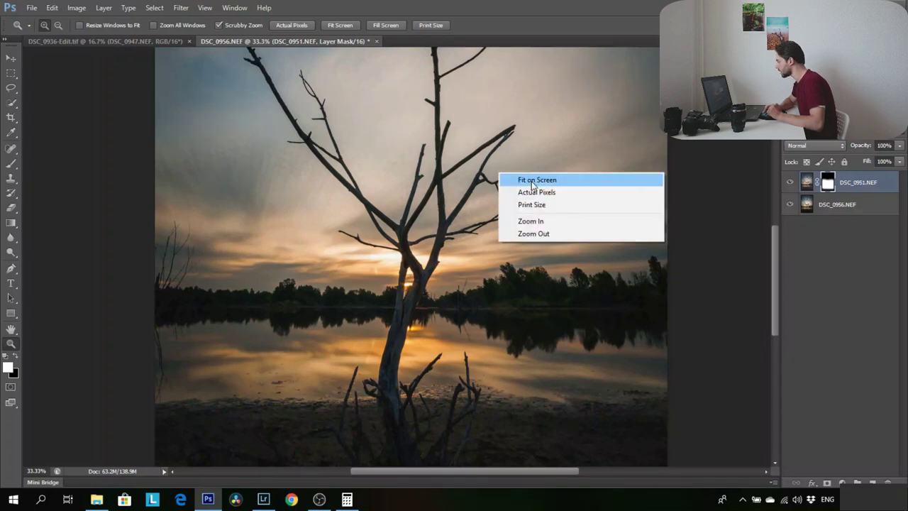
{"action": "left_click", "coordinate": [532, 180]}
{"action": "right_click", "coordinate": [869, 204]}
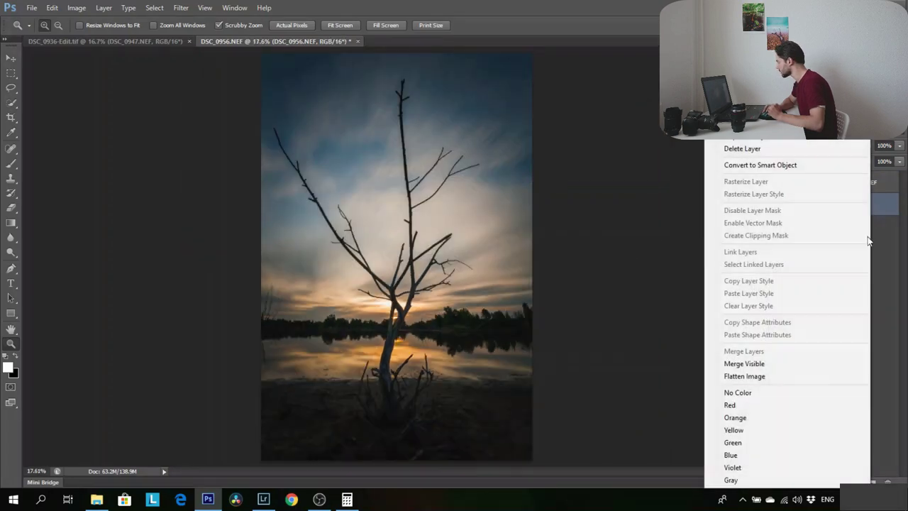
{"action": "left_click", "coordinate": [814, 362]}
Duplicate the merged layer and set the copy to 20% opacity with Overlay blending
{"action": "left_click_drag", "start_coordinate": [849, 178], "coordinate": [872, 482]}
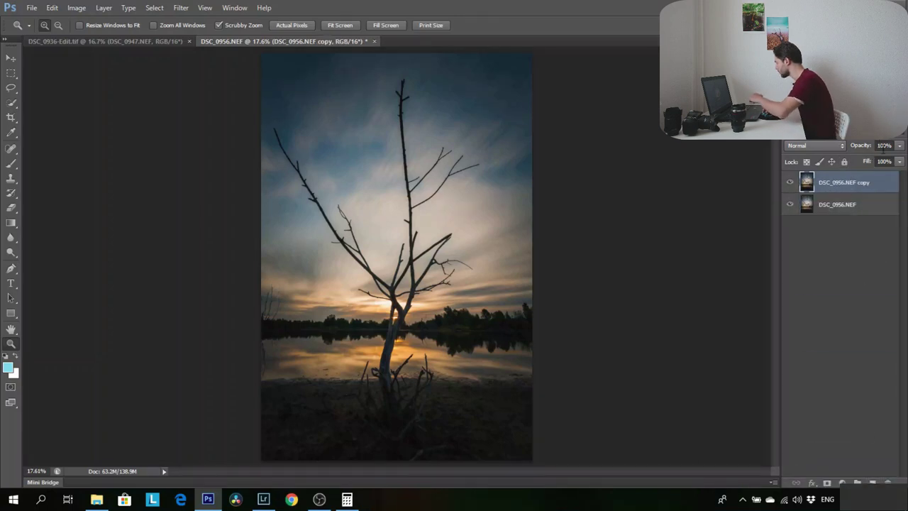
{"action": "left_click", "coordinate": [883, 144]}
{"action": "type", "text": "20"}
{"action": "left_click", "coordinate": [842, 145]}
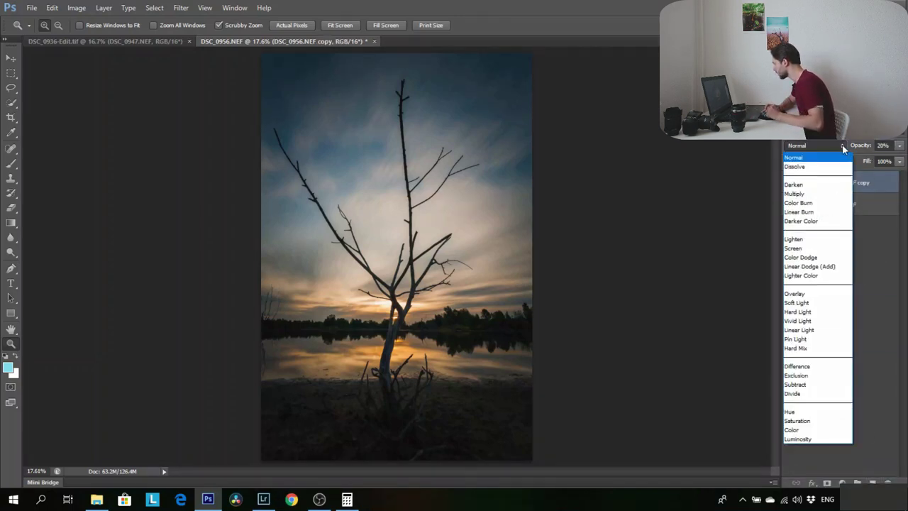
{"action": "left_click", "coordinate": [821, 290]}
Apply a 15.0 pixel Gaussian Blur to the Overlay copy and compare the photo with the copy hidden and shown
{"action": "left_click", "coordinate": [154, 7]}
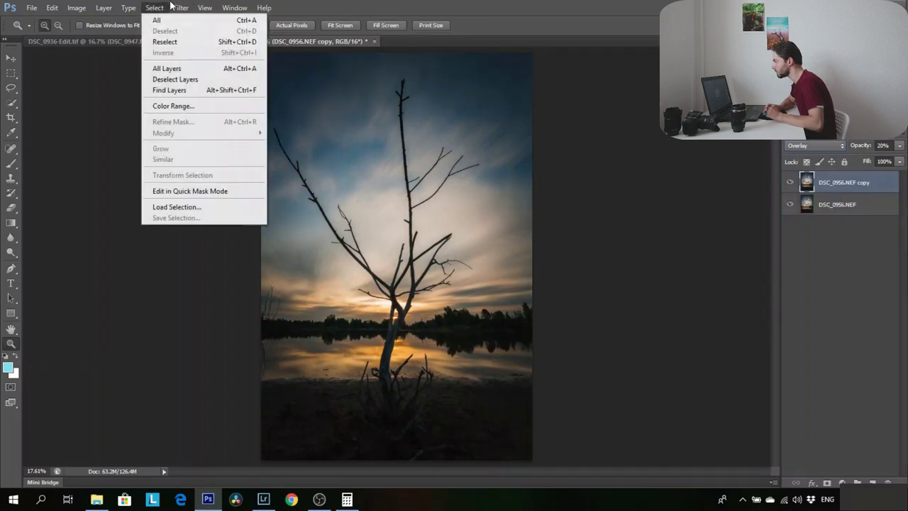
{"action": "left_click", "coordinate": [154, 8]}
{"action": "left_click", "coordinate": [180, 8]}
{"action": "mouse_move", "coordinate": [241, 124]}
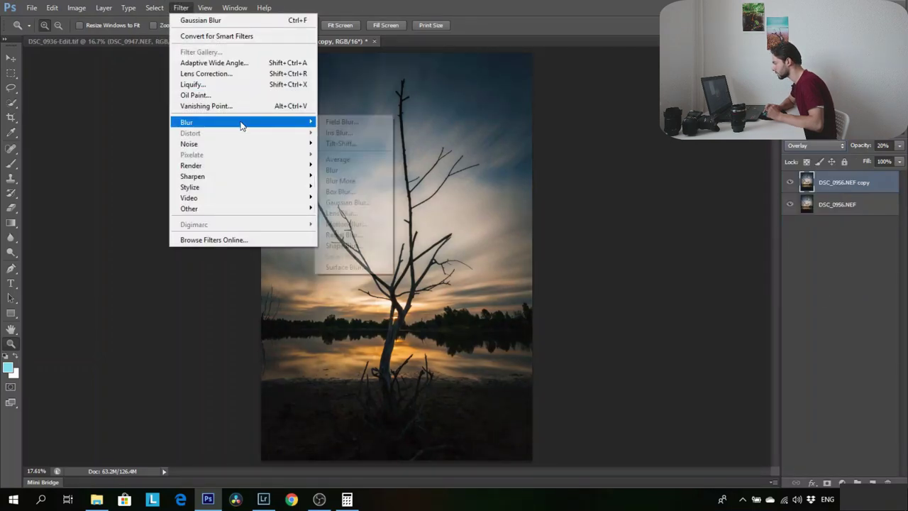
{"action": "left_click", "coordinate": [369, 204]}
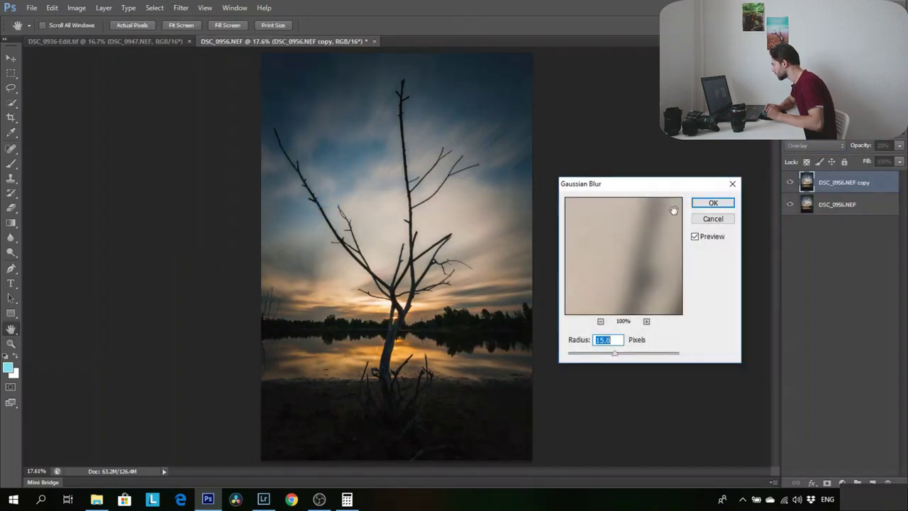
{"action": "left_click", "coordinate": [712, 203]}
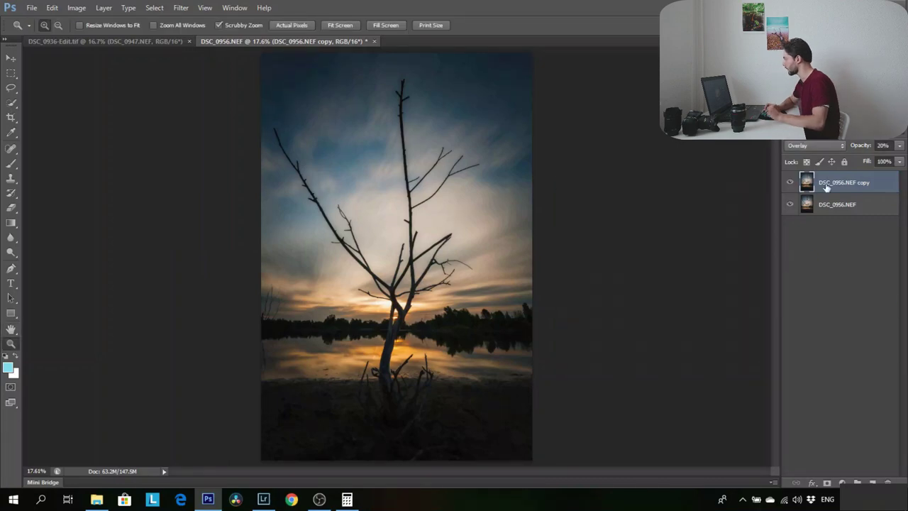
{"action": "left_click", "coordinate": [790, 183]}
{"action": "left_click", "coordinate": [791, 183]}
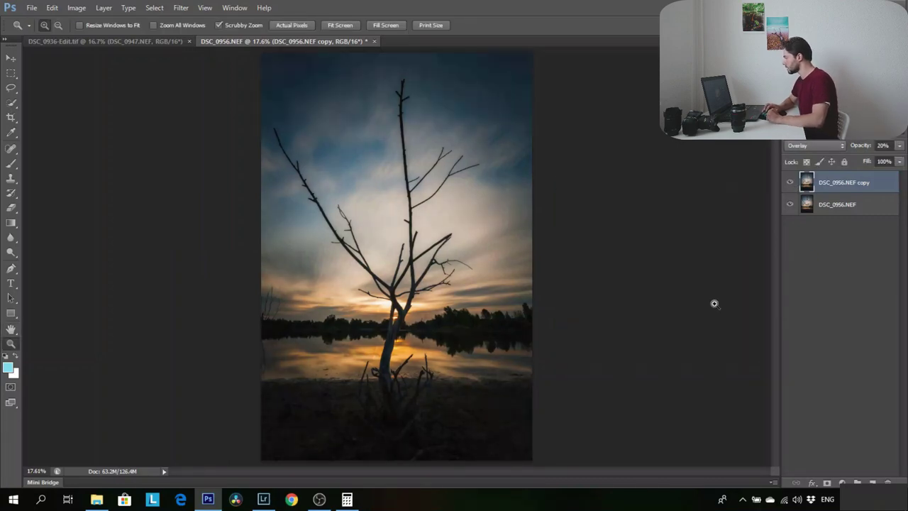
Save the layered photo and switch to Lightroom
{"action": "left_click", "coordinate": [32, 8]}
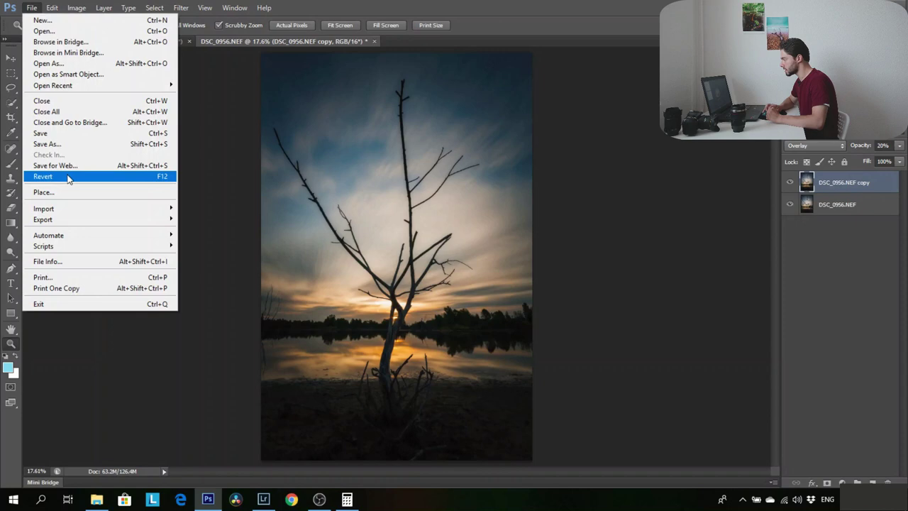
{"action": "left_click", "coordinate": [71, 134]}
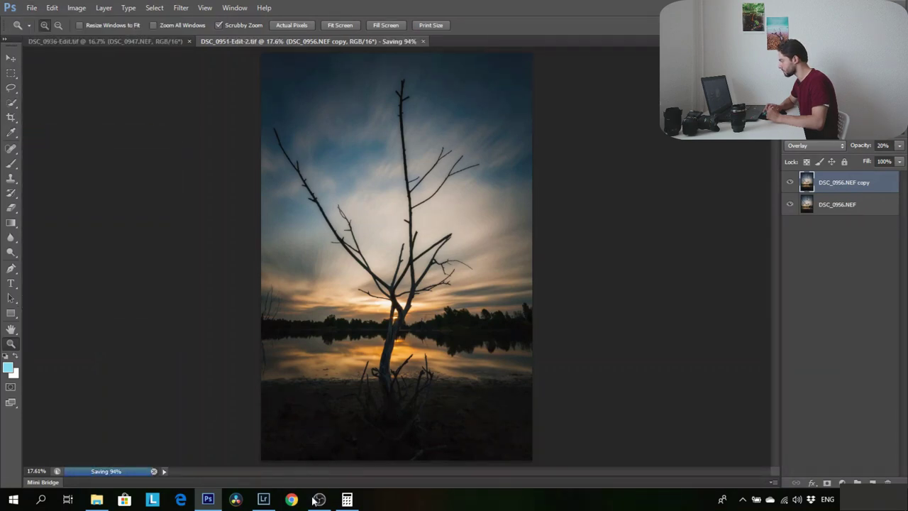
{"action": "left_click", "coordinate": [263, 498]}
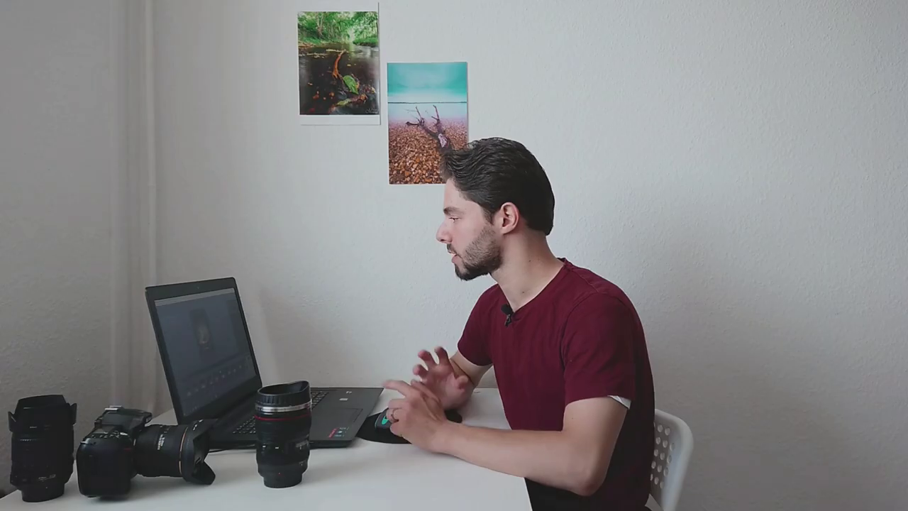